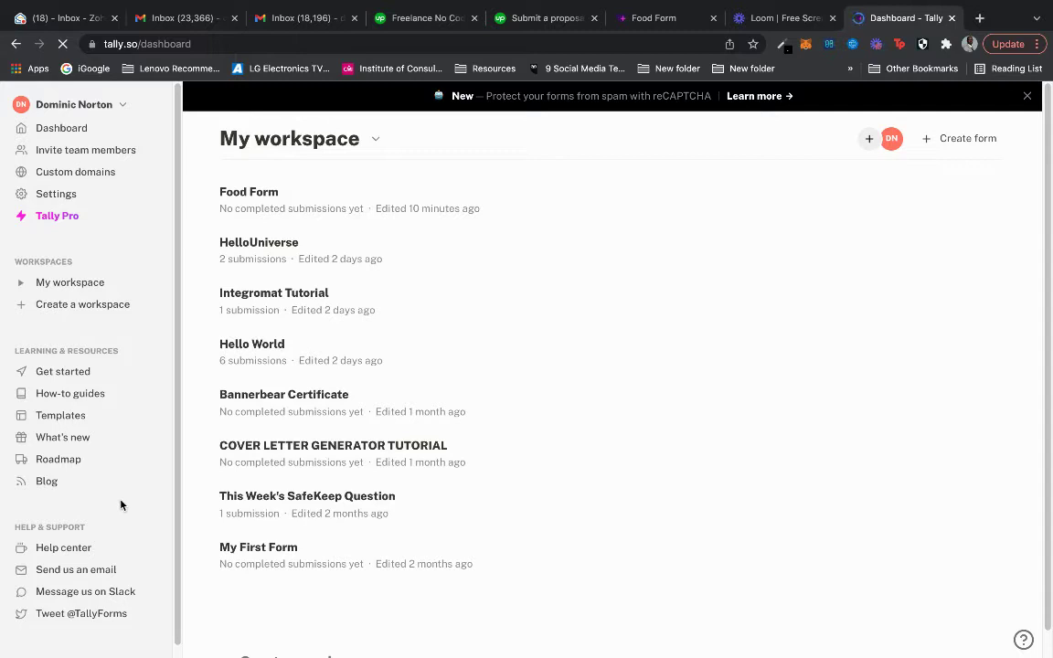
Log out of the current Tally account from the dashboard.
scroll(128, 535, down, 1)
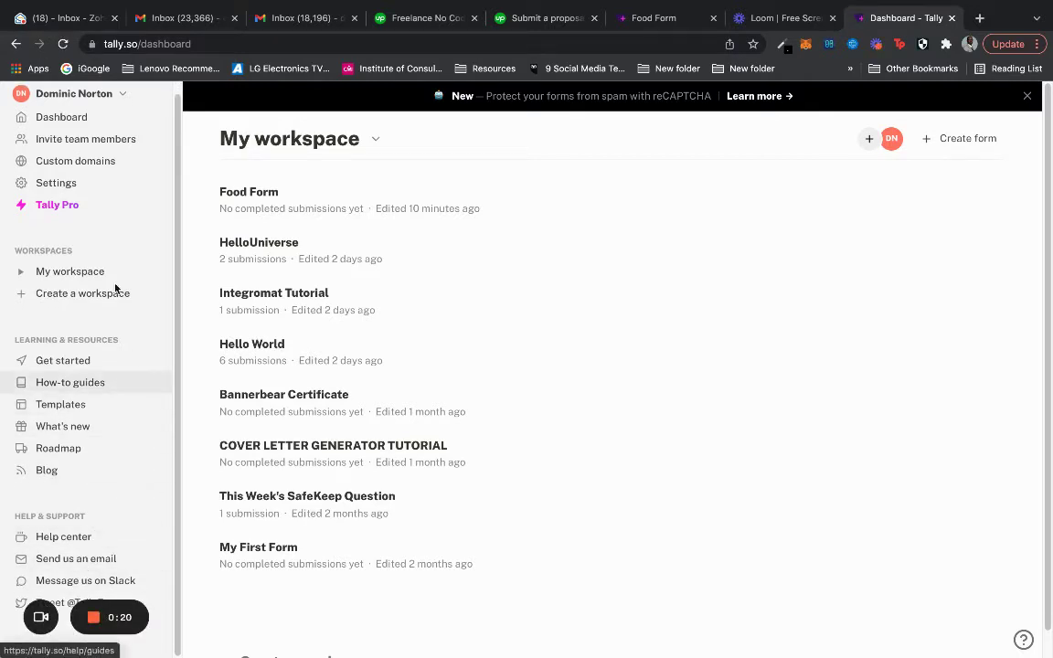
click(123, 95)
click(161, 224)
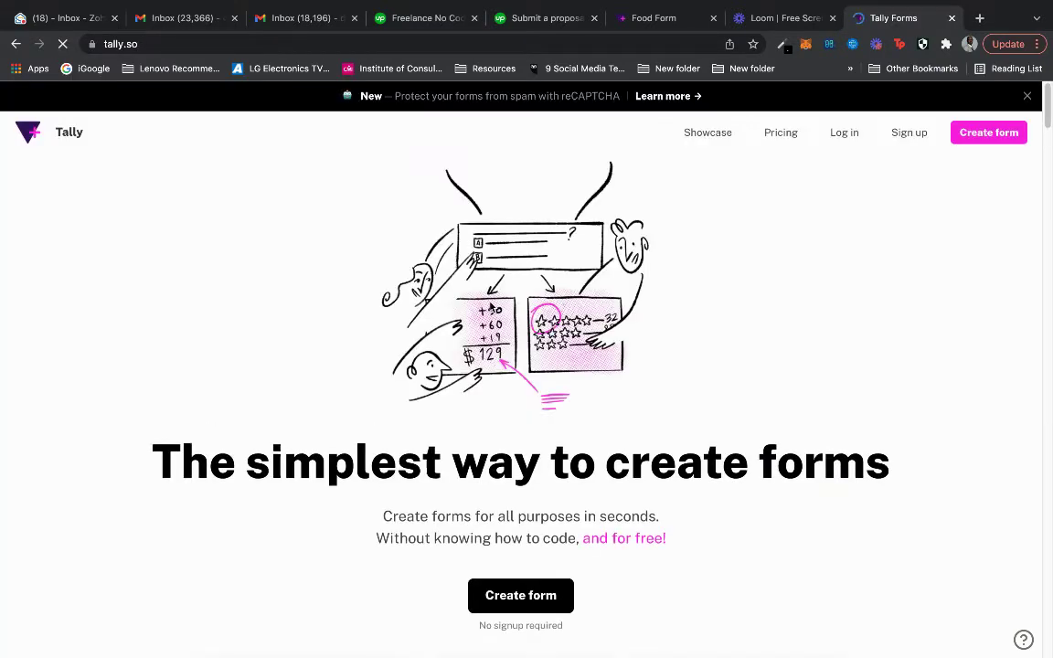
Examine the Tally home page, including its free features, use cases, and sharing and data sections.
scroll(893, 284, down, 3)
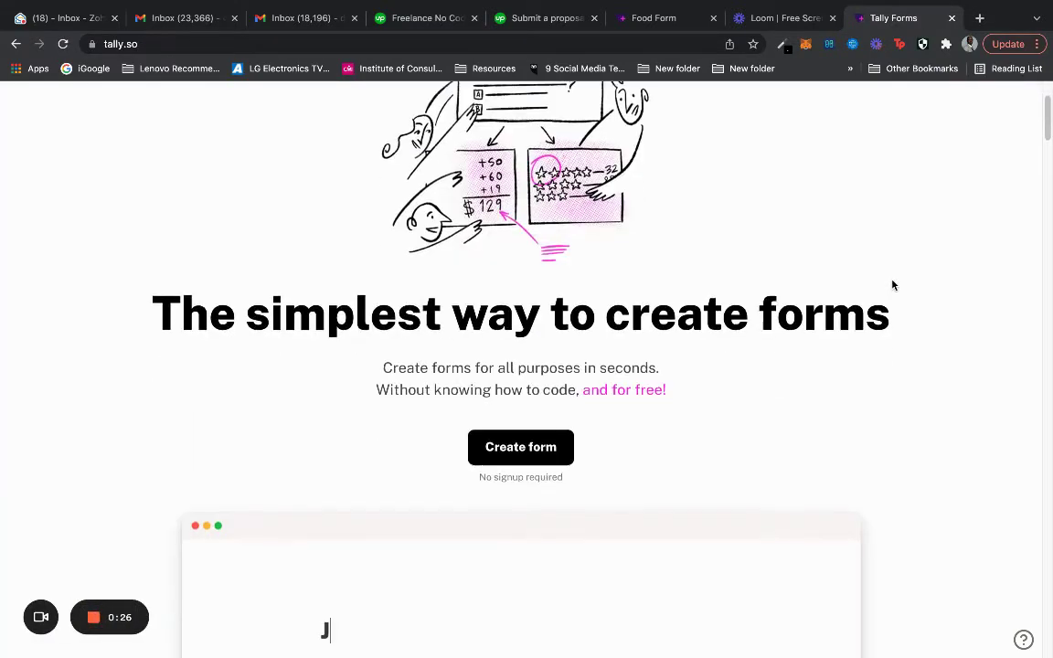
scroll(994, 311, down, 5)
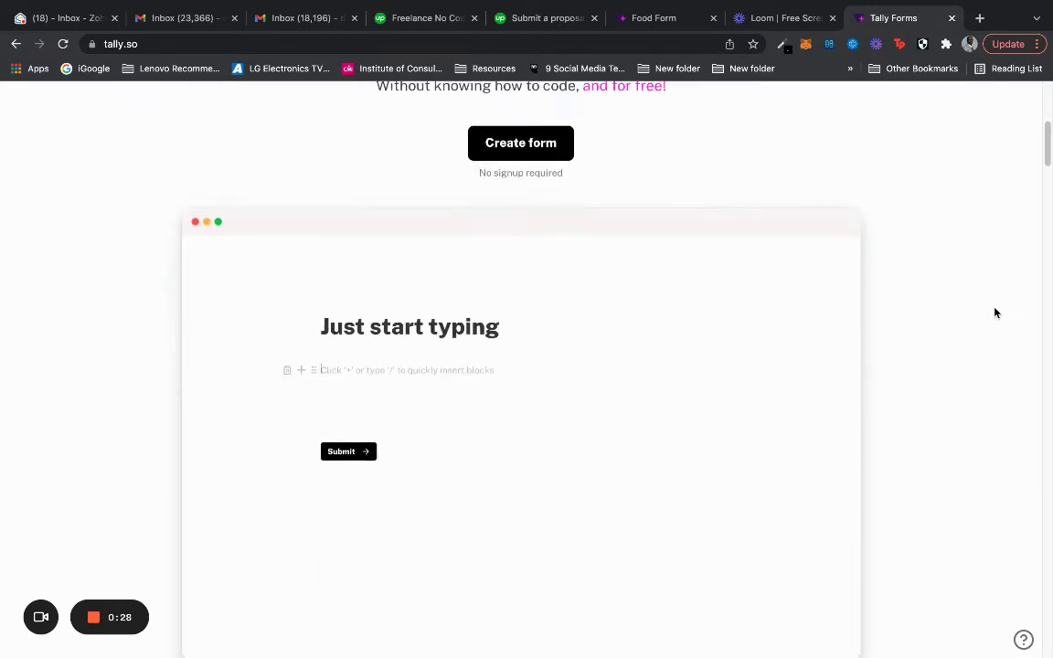
scroll(994, 312, up, 3)
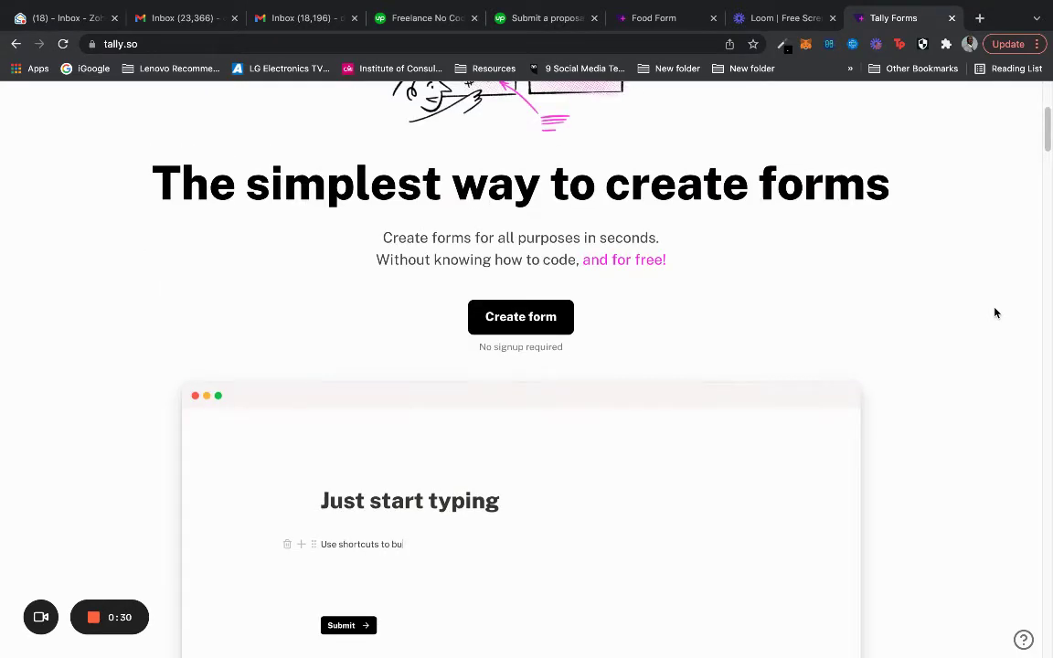
scroll(994, 312, down, 8)
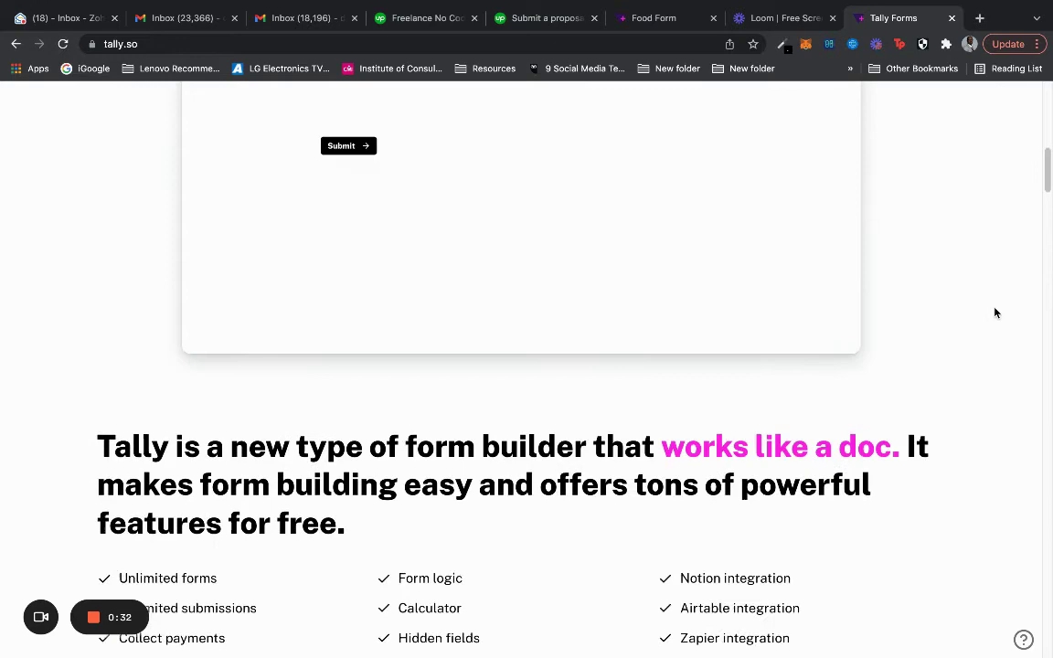
scroll(994, 313, down, 2)
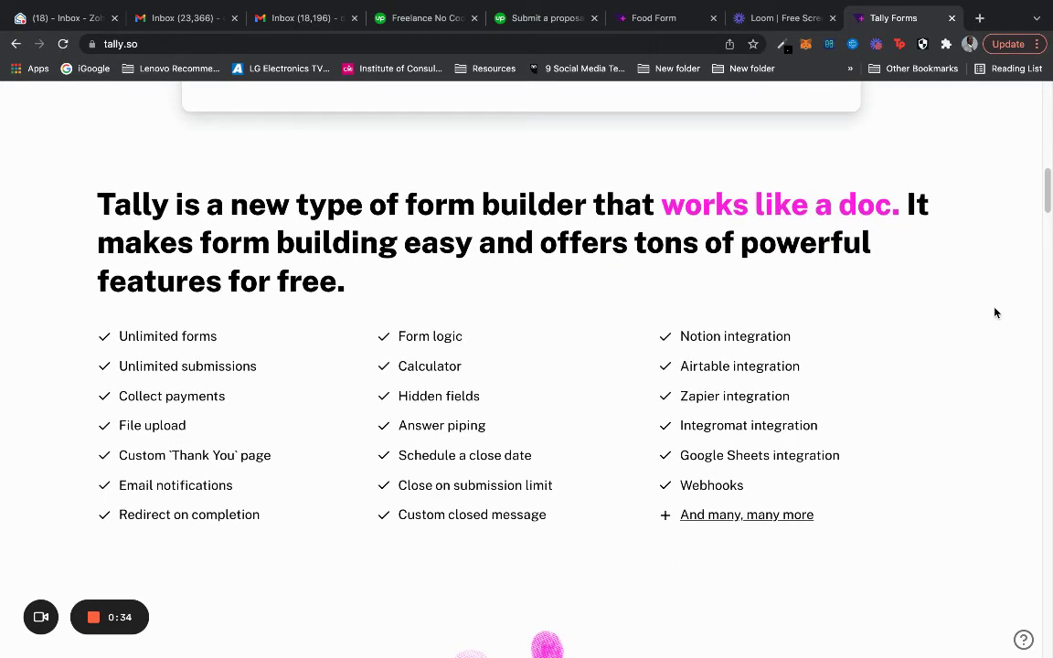
scroll(994, 312, down, 3)
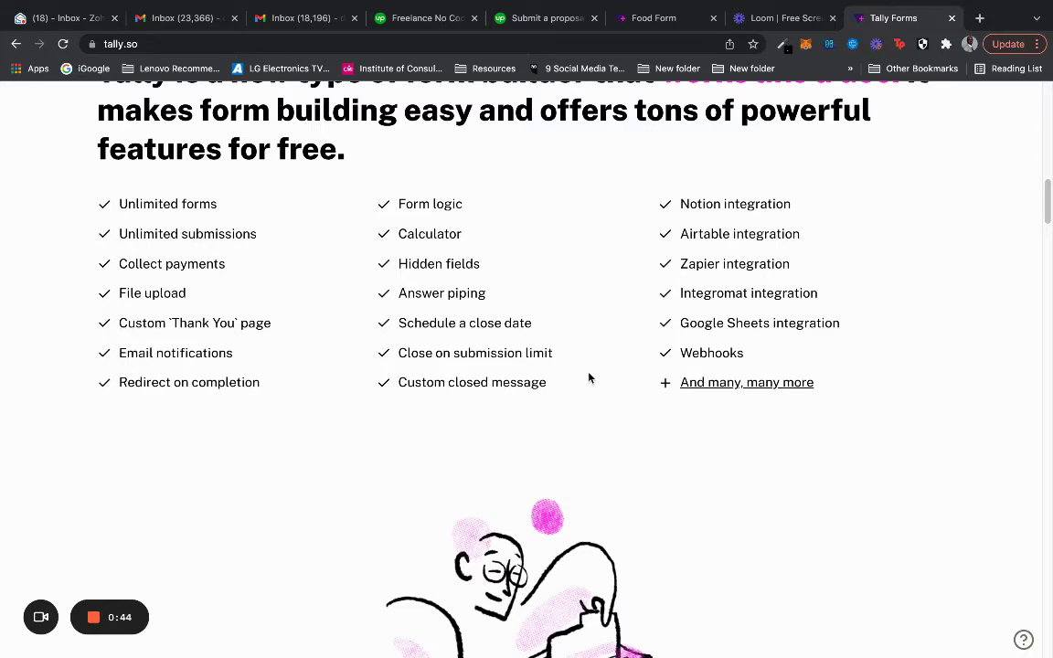
scroll(378, 461, down, 10)
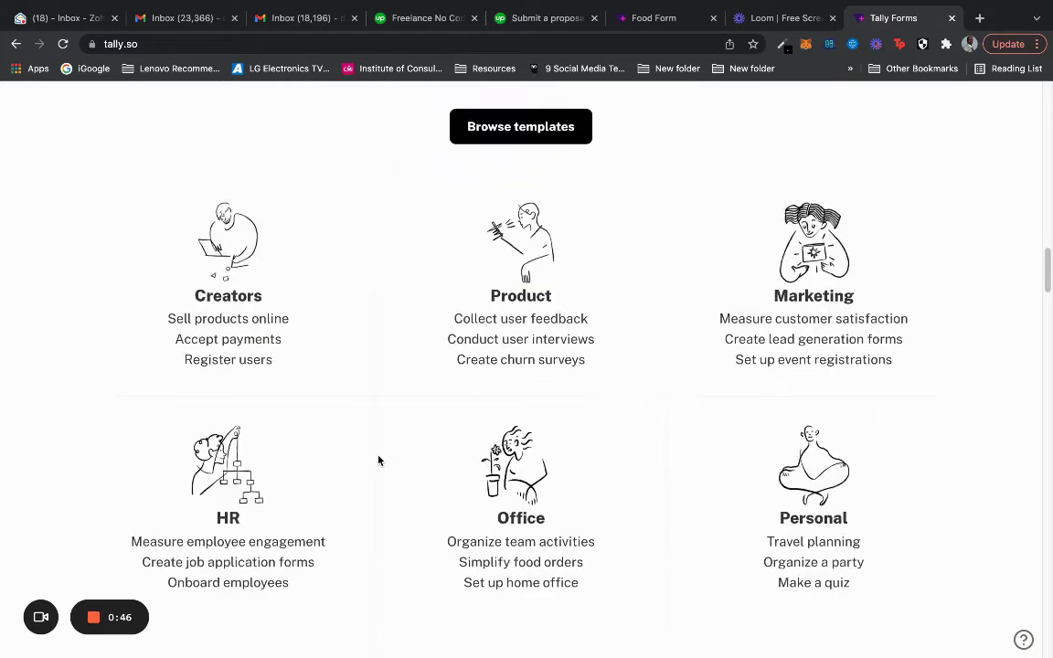
scroll(378, 460, down, 11)
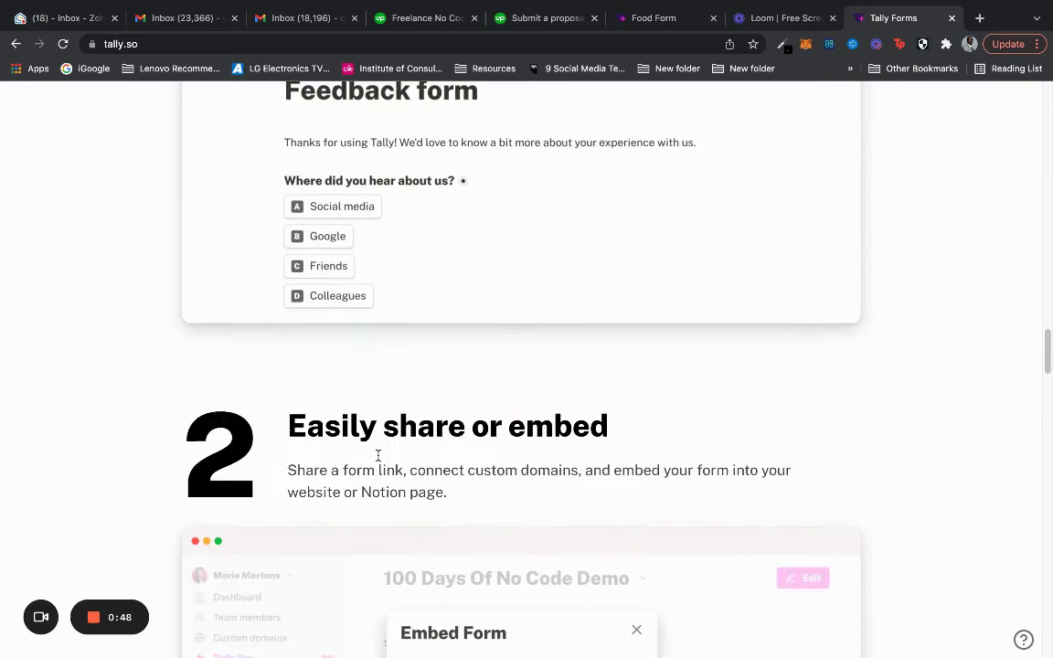
scroll(378, 457, down, 10)
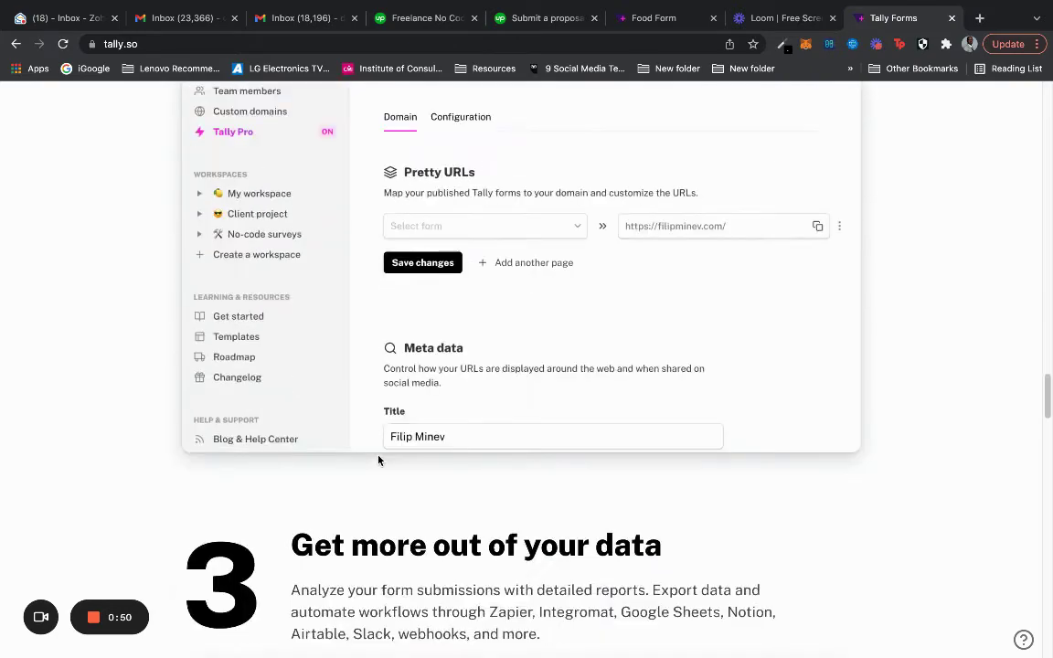
scroll(378, 460, down, 10)
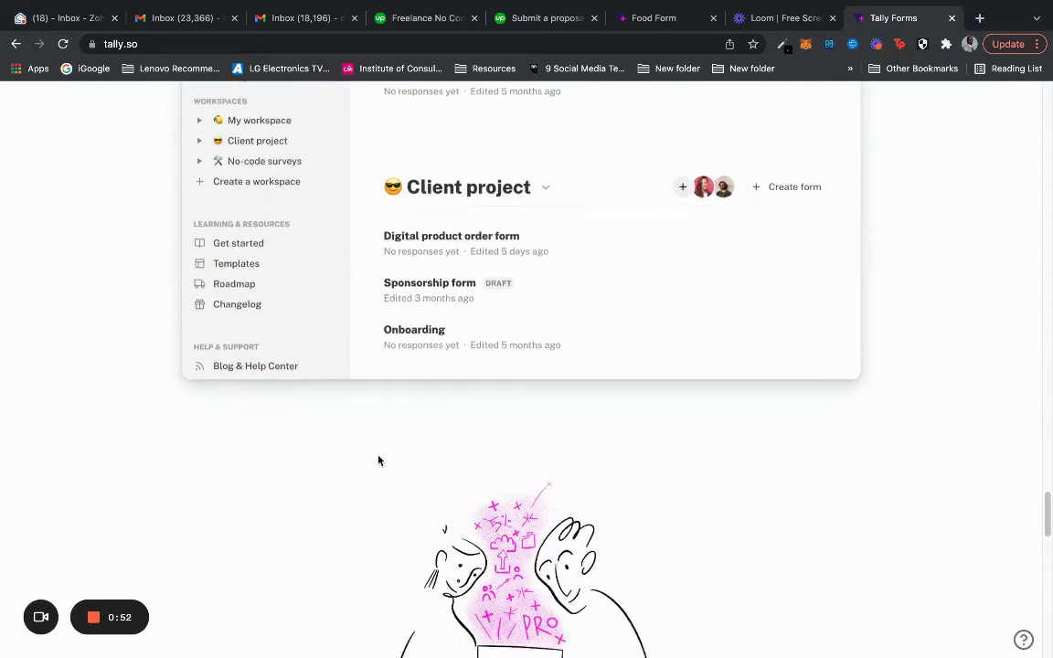
scroll(378, 462, up, 20)
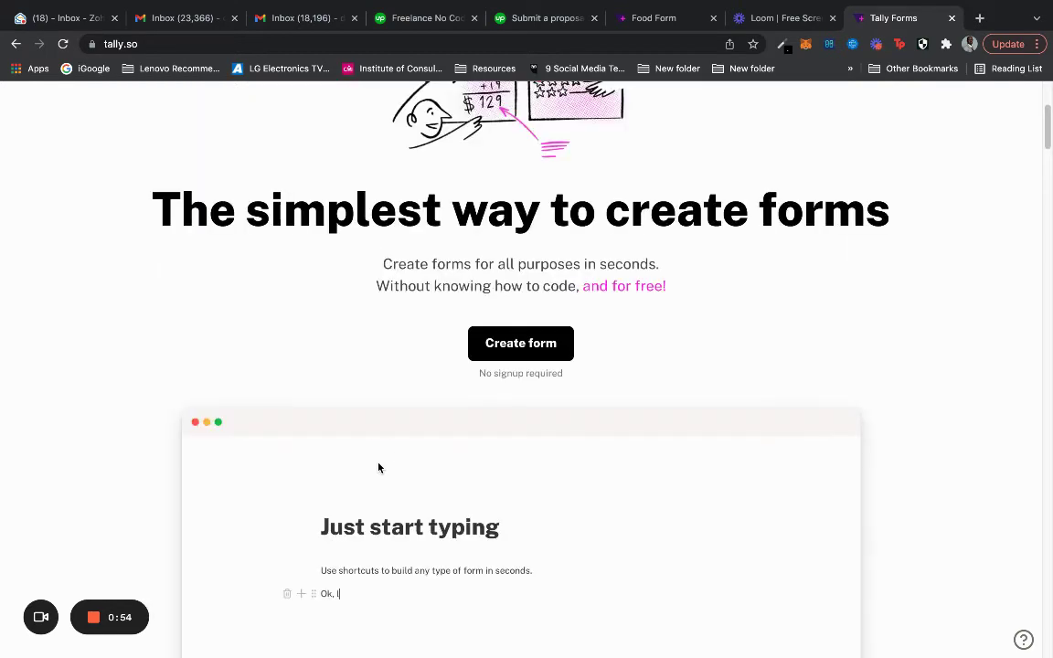
scroll(379, 468, up, 2)
scroll(716, 126, up, 3)
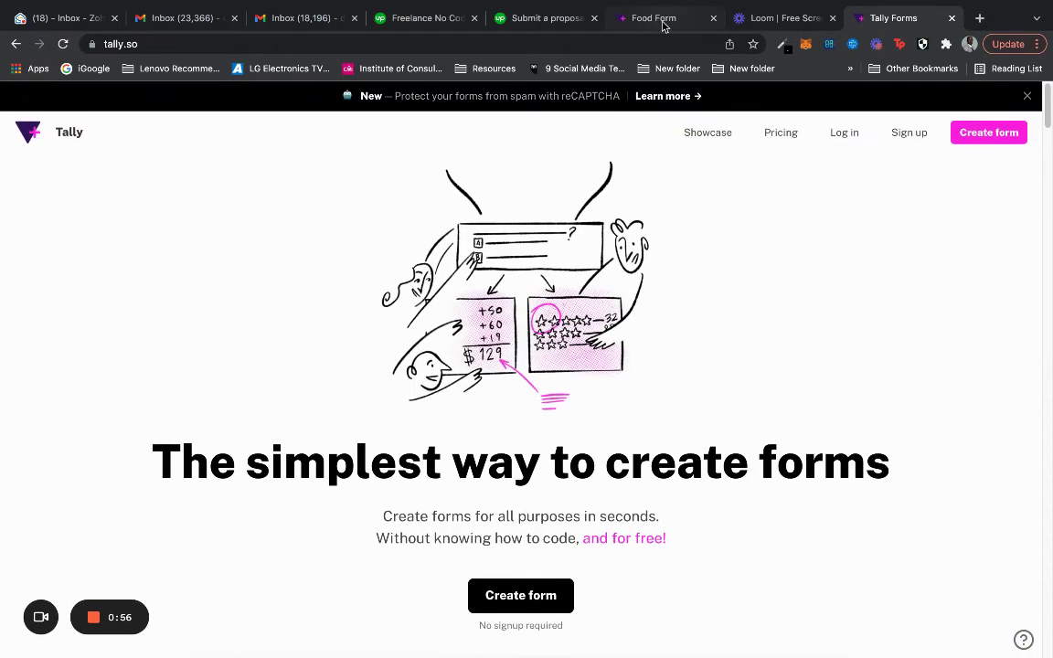
Test the Food Form preview with Italian, switch the answer to Mexican, choose Machaca and submit the form.
click(664, 26)
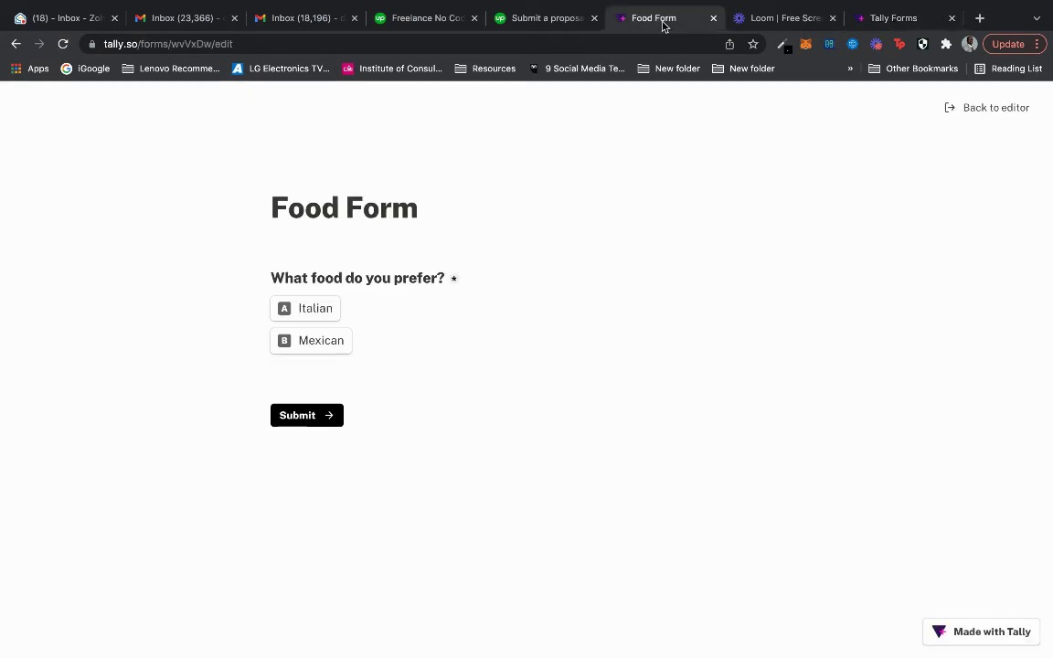
click(315, 311)
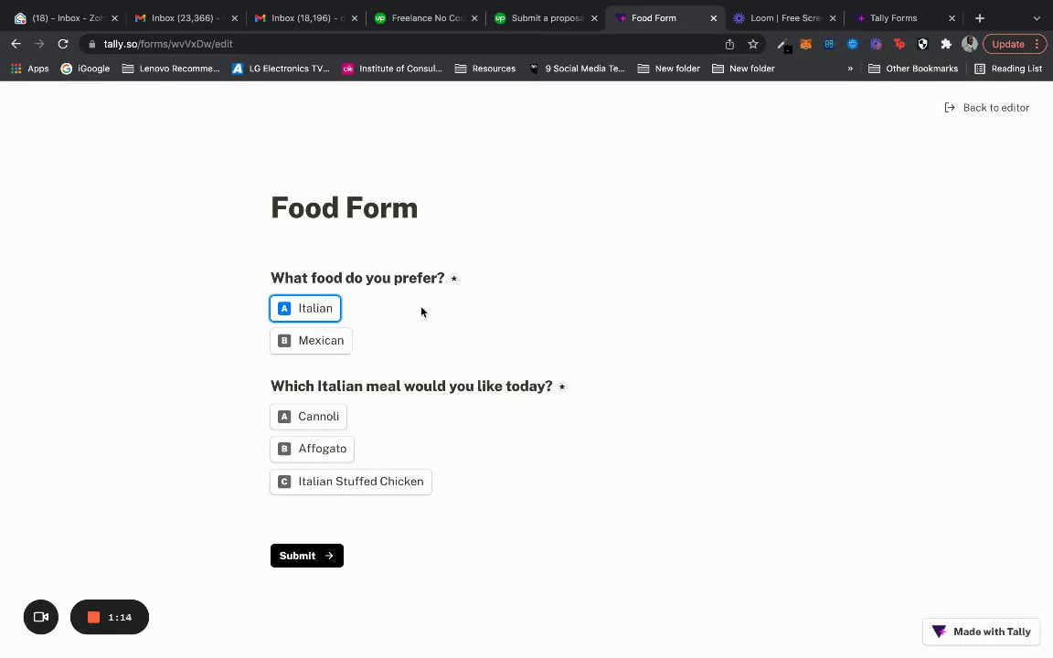
click(312, 340)
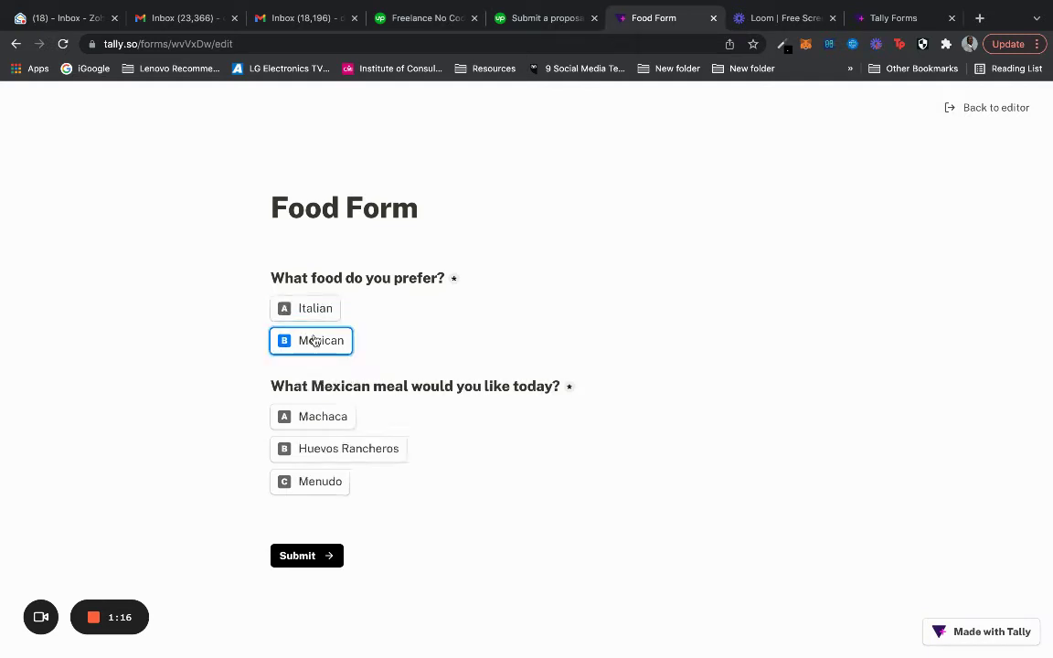
click(335, 418)
click(304, 564)
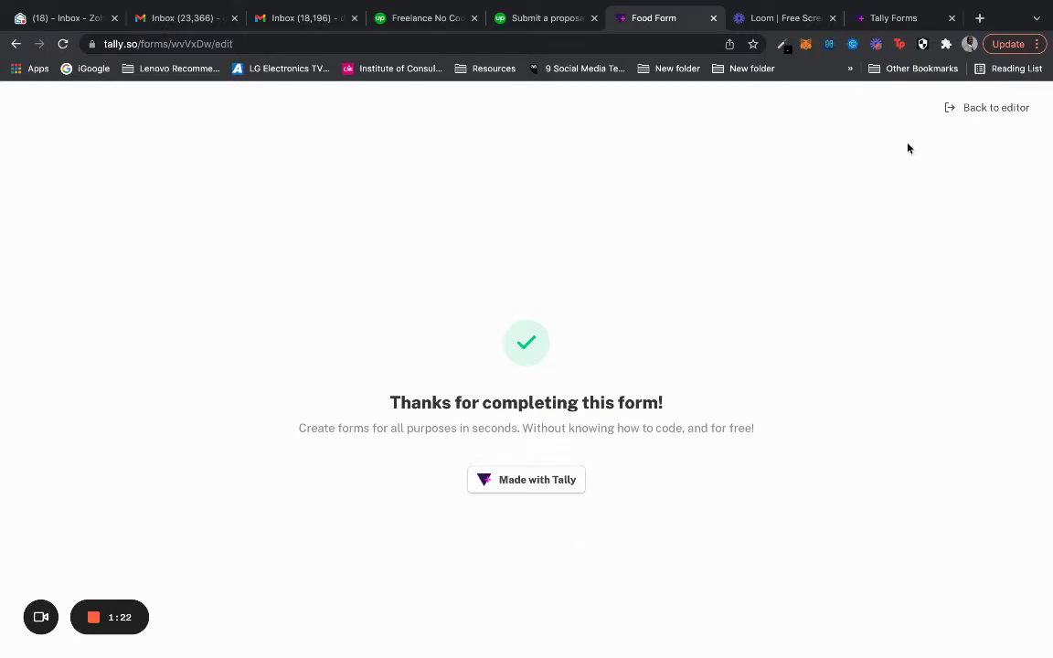
Return to the Food Form editor and examine the conditional logic and hidden question blocks for Italian and Mexican meals.
click(971, 110)
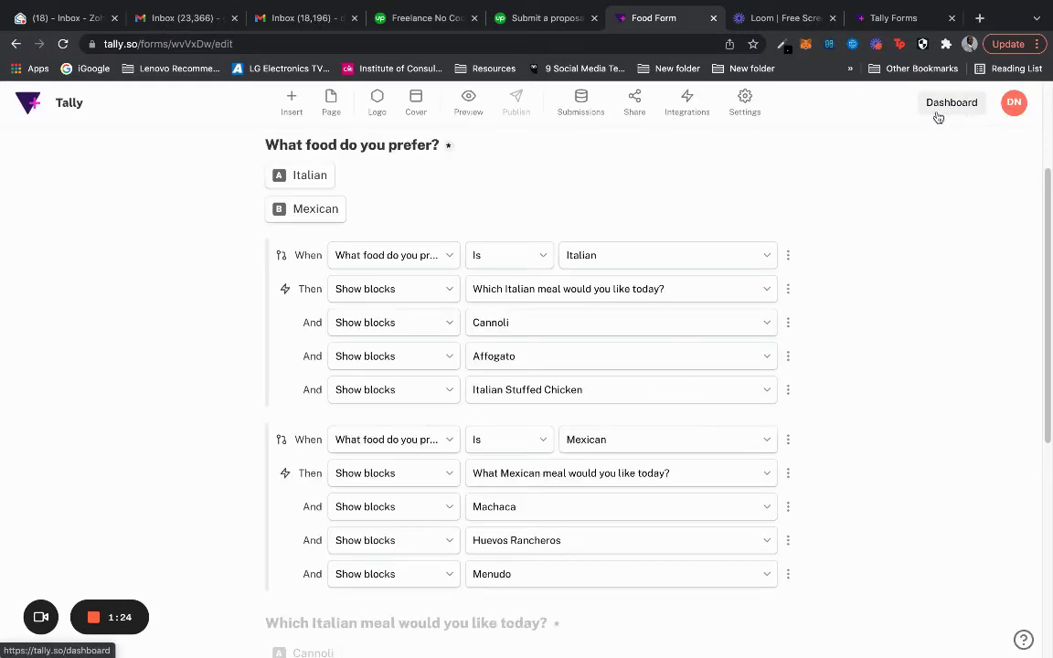
scroll(847, 223, up, 3)
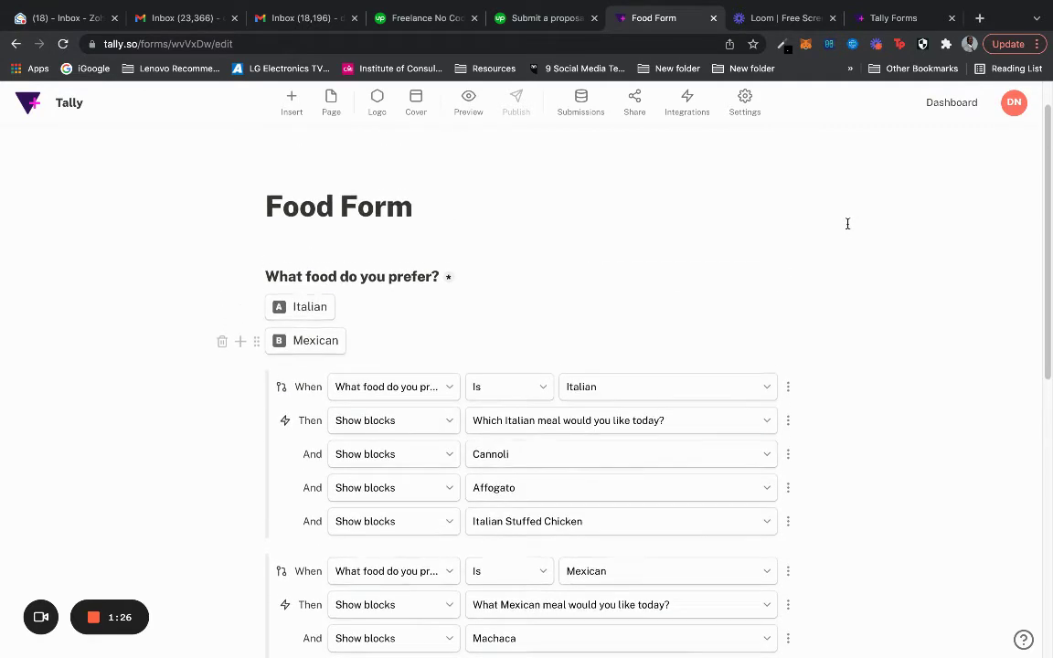
scroll(847, 224, down, 3)
scroll(847, 224, down, 5)
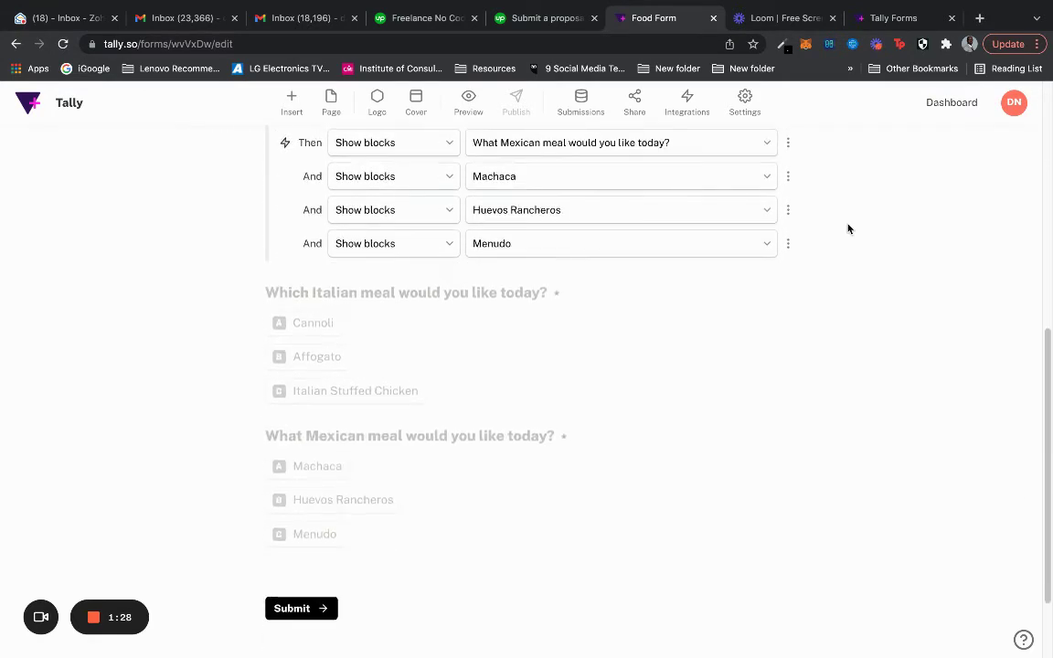
scroll(428, 248, up, 7)
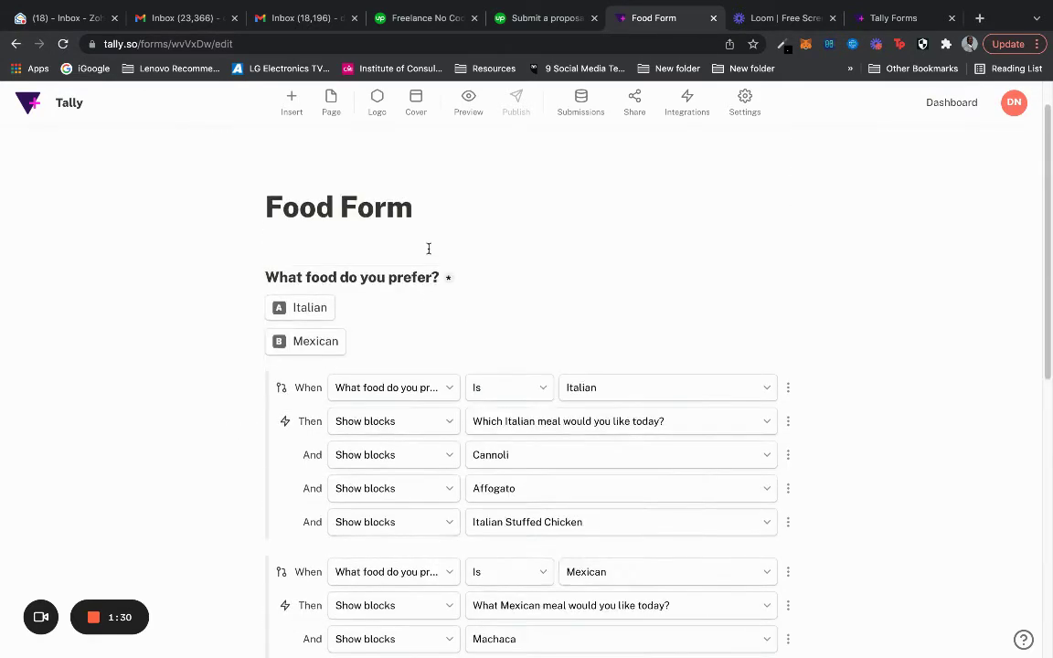
scroll(475, 348, down, 1)
scroll(475, 348, down, 2)
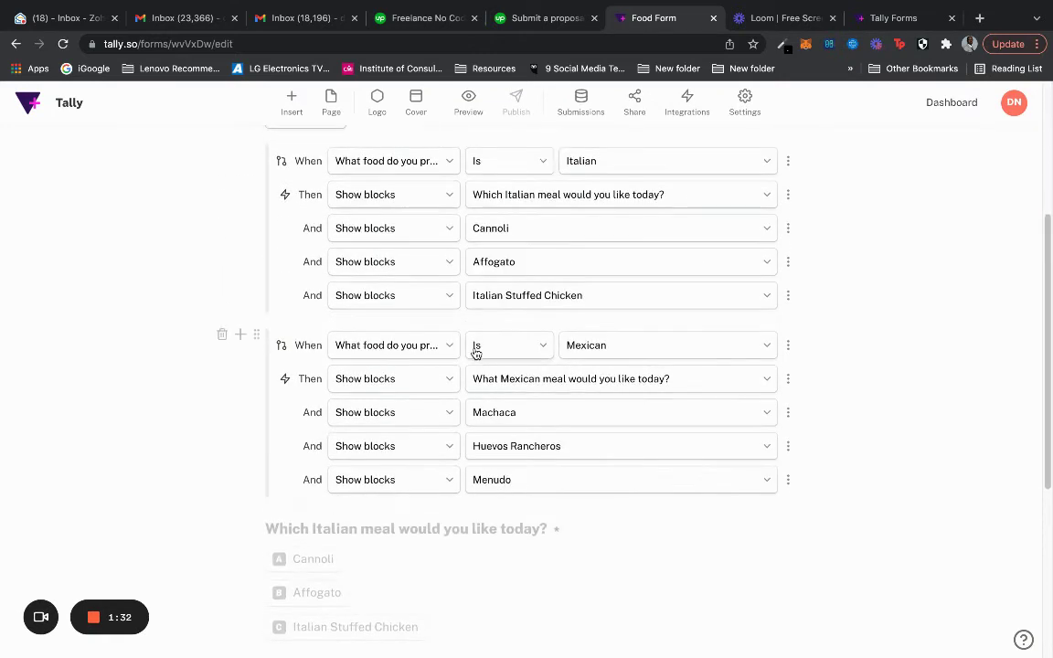
scroll(510, 375, down, 3)
scroll(511, 372, down, 1)
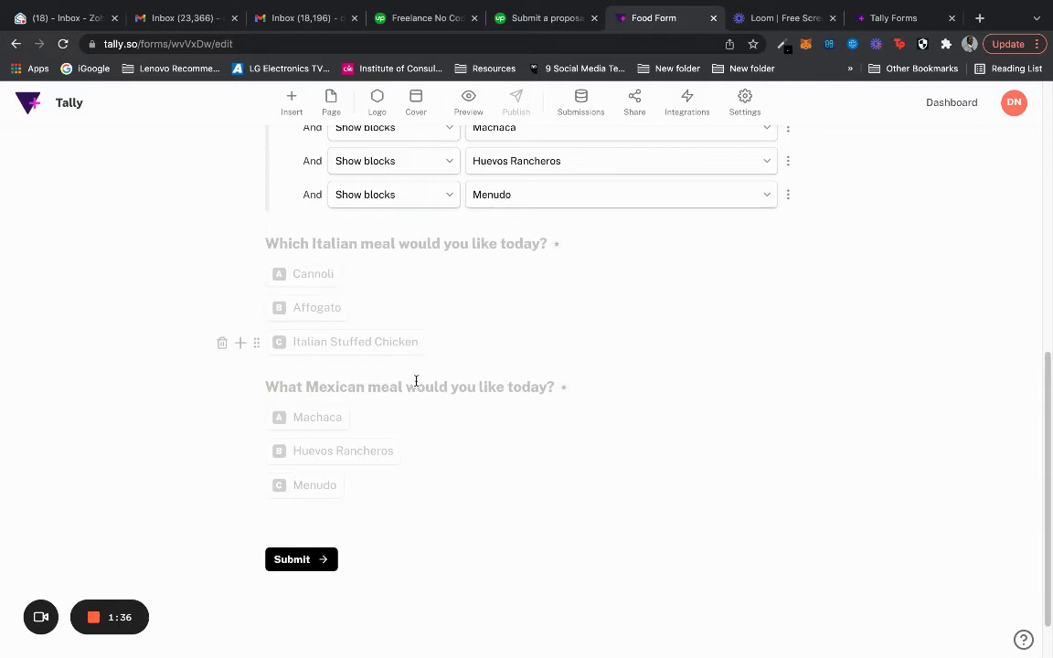
scroll(430, 322, down, 2)
scroll(430, 322, up, 10)
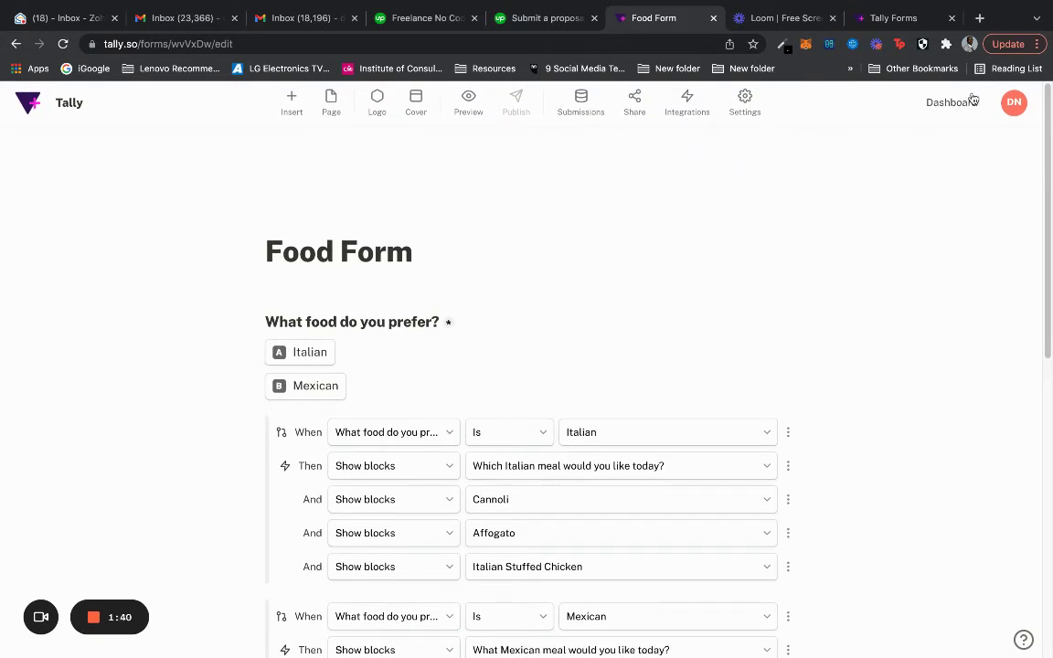
Leave the Food Form and log in again from the Tally home page with the account e-mail and password.
click(1013, 102)
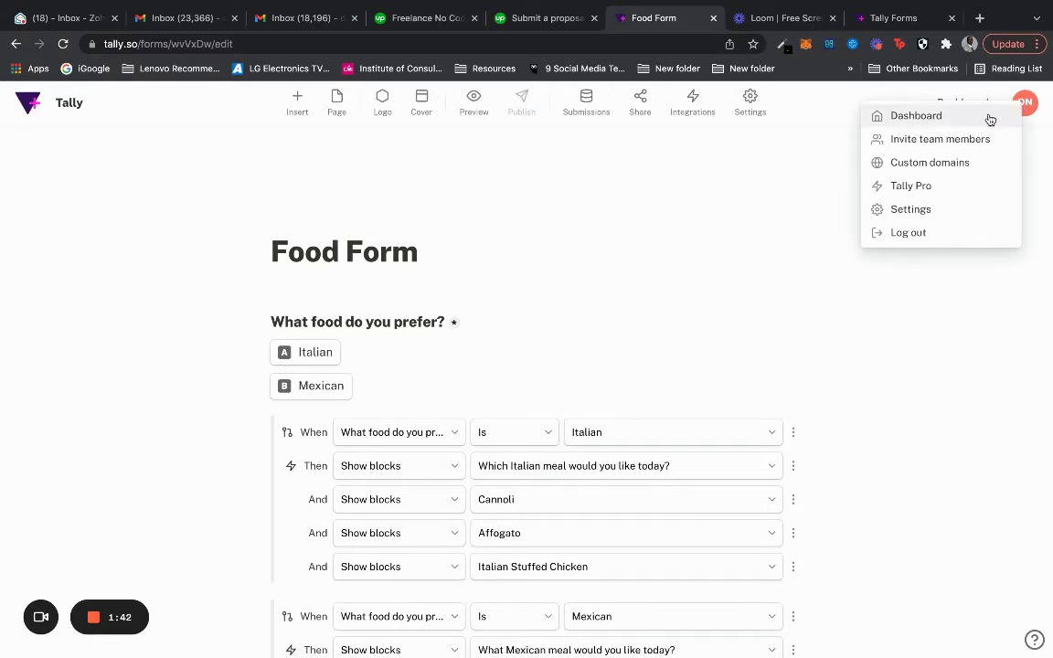
click(987, 116)
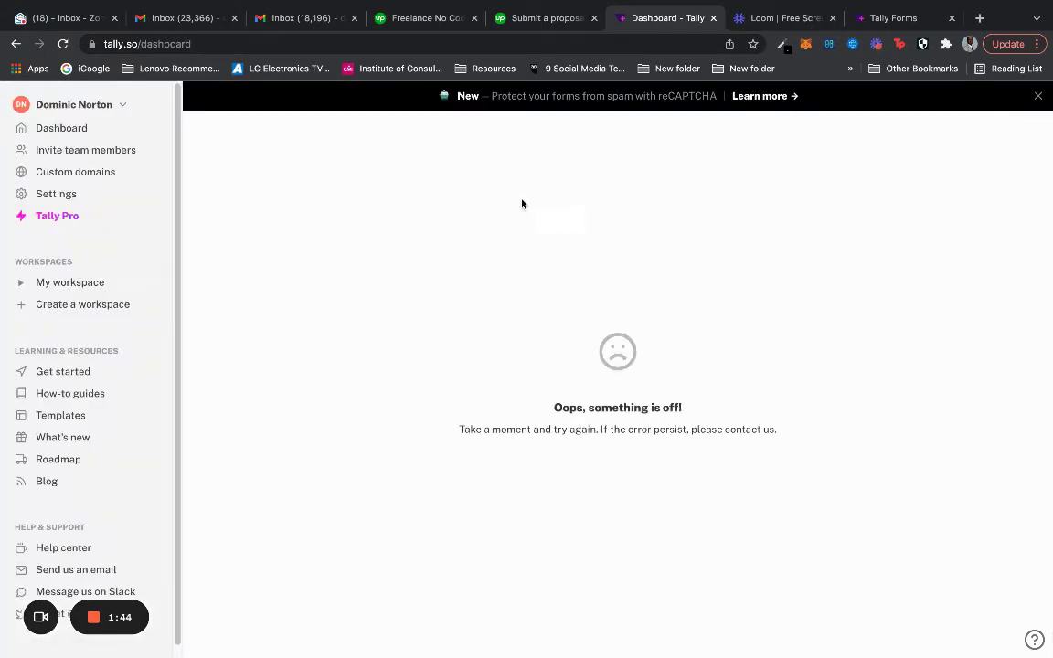
click(888, 17)
click(842, 134)
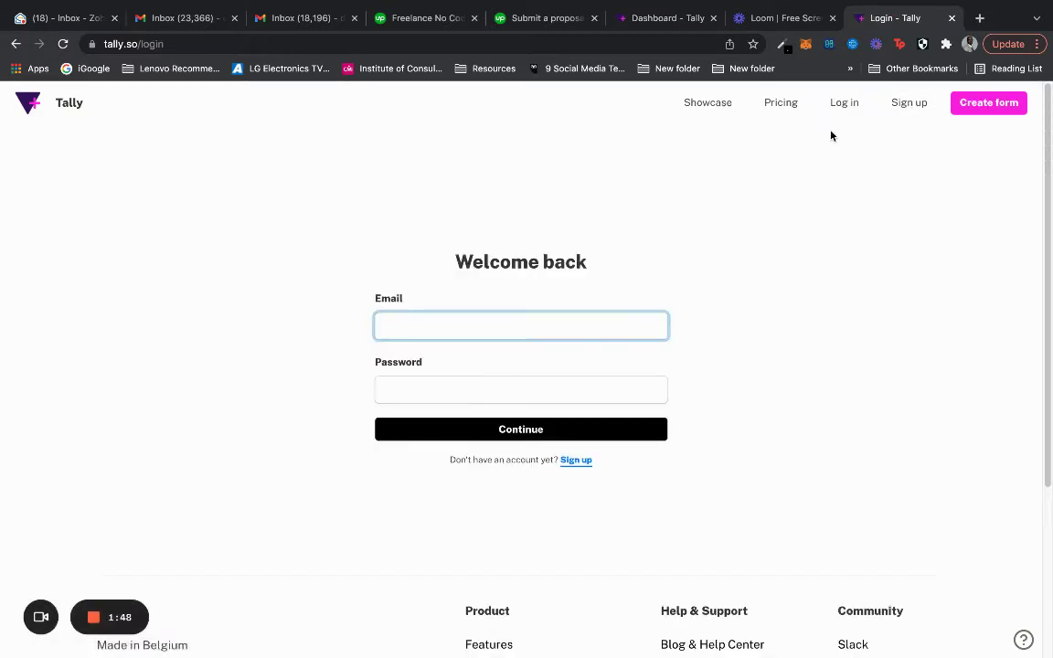
click(579, 327)
click(556, 360)
click(533, 384)
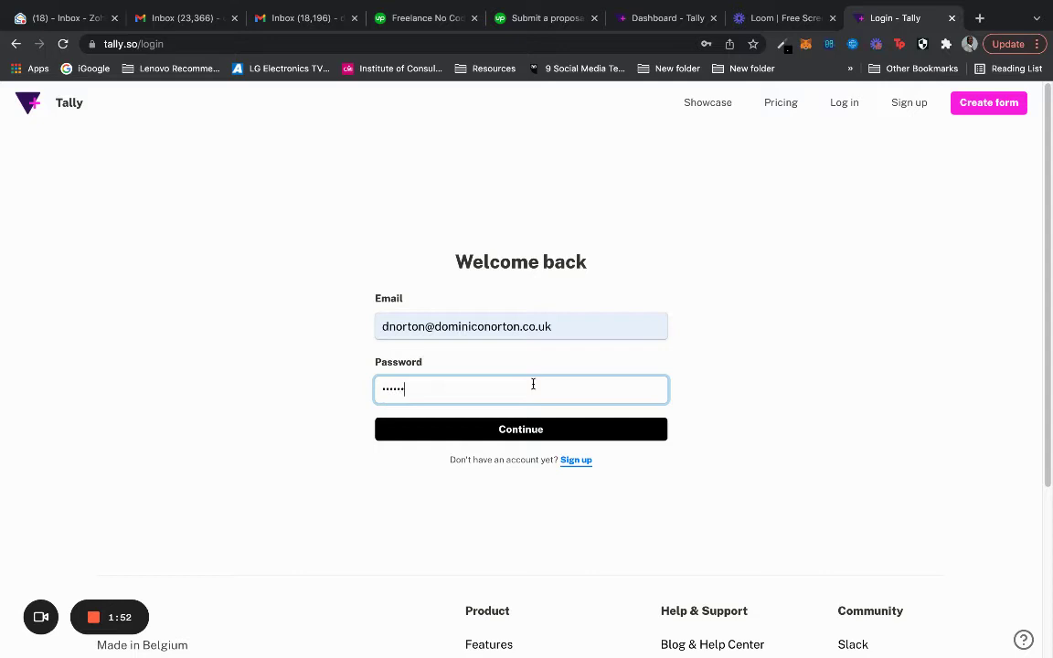
key(Return)
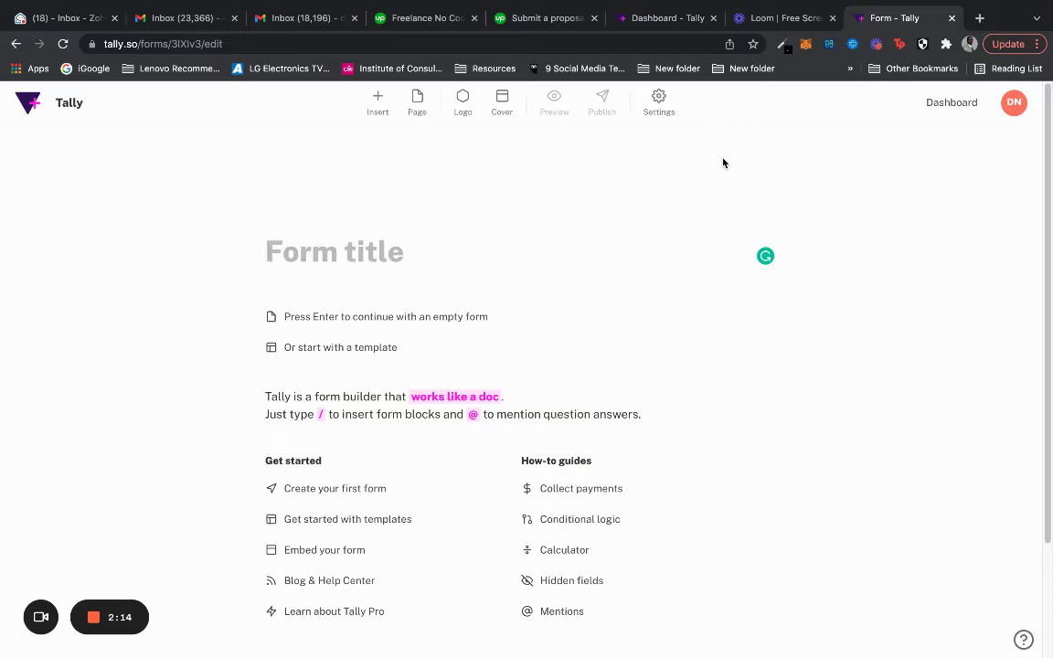
Title the new form "Sports Form" and continue with an empty form.
text(Sports)
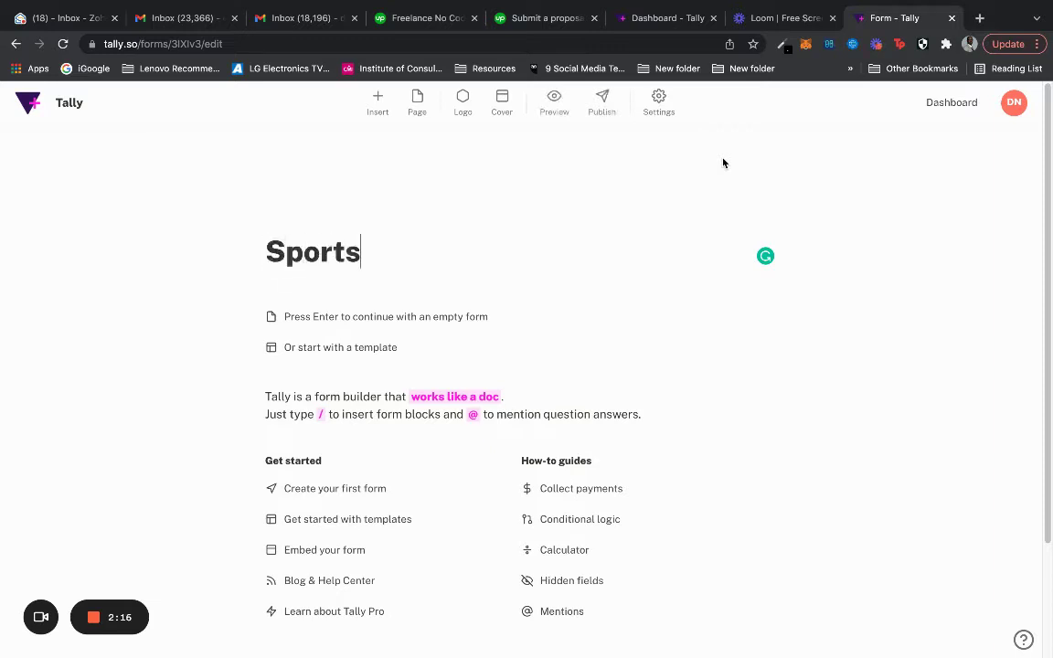
text( Form)
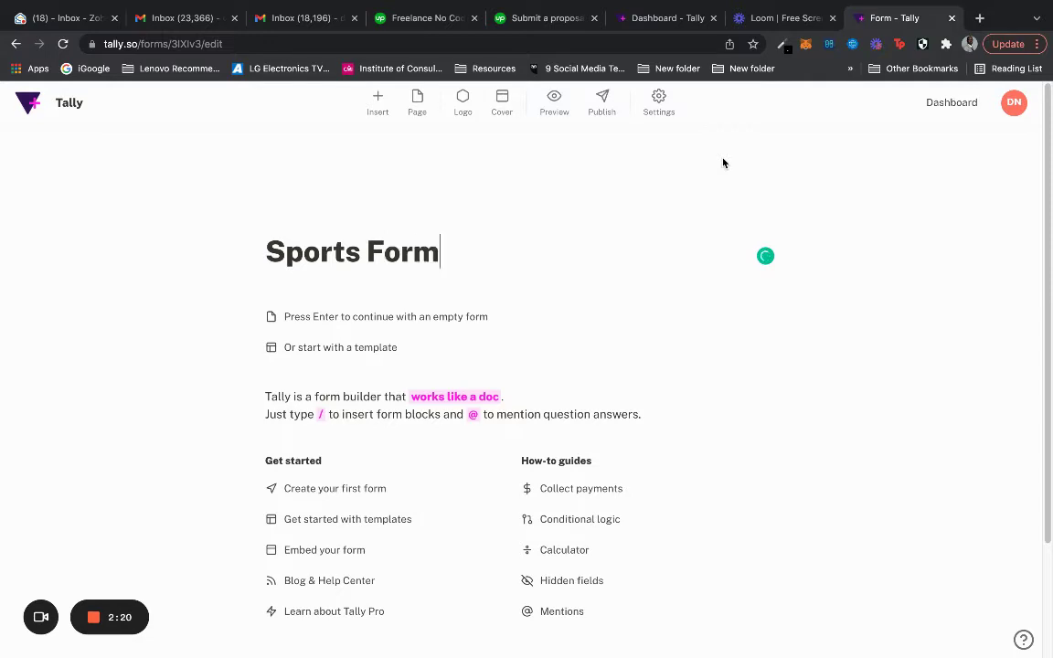
click(315, 319)
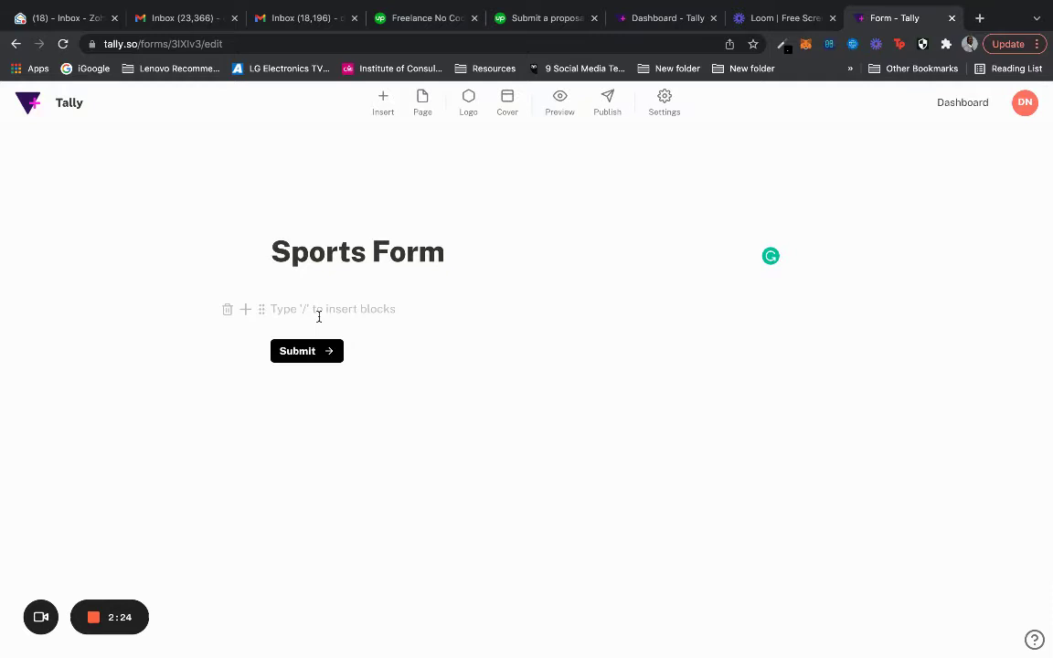
Insert a multiple choice question block under the form title and word it "What is your favourite sport?".
click(245, 314)
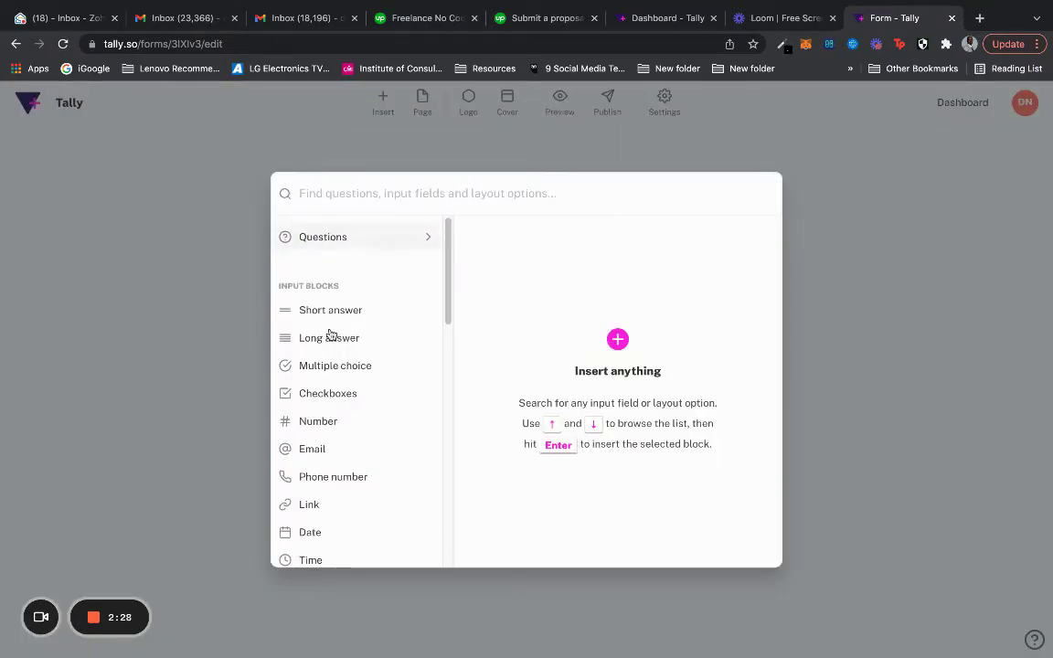
scroll(318, 512, down, 2)
scroll(302, 511, up, 2)
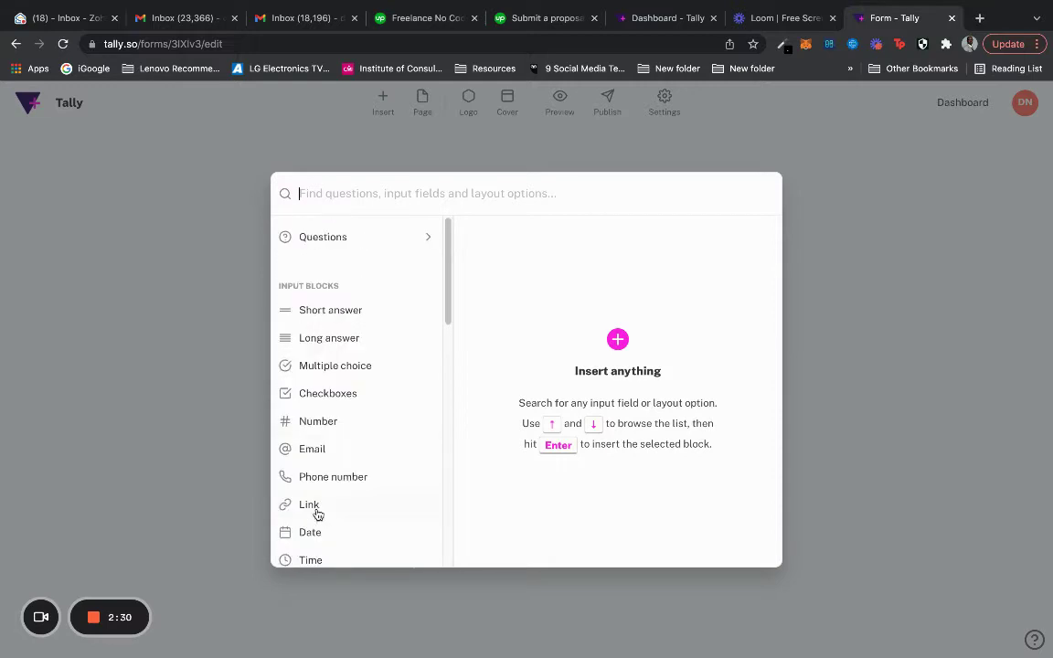
click(387, 237)
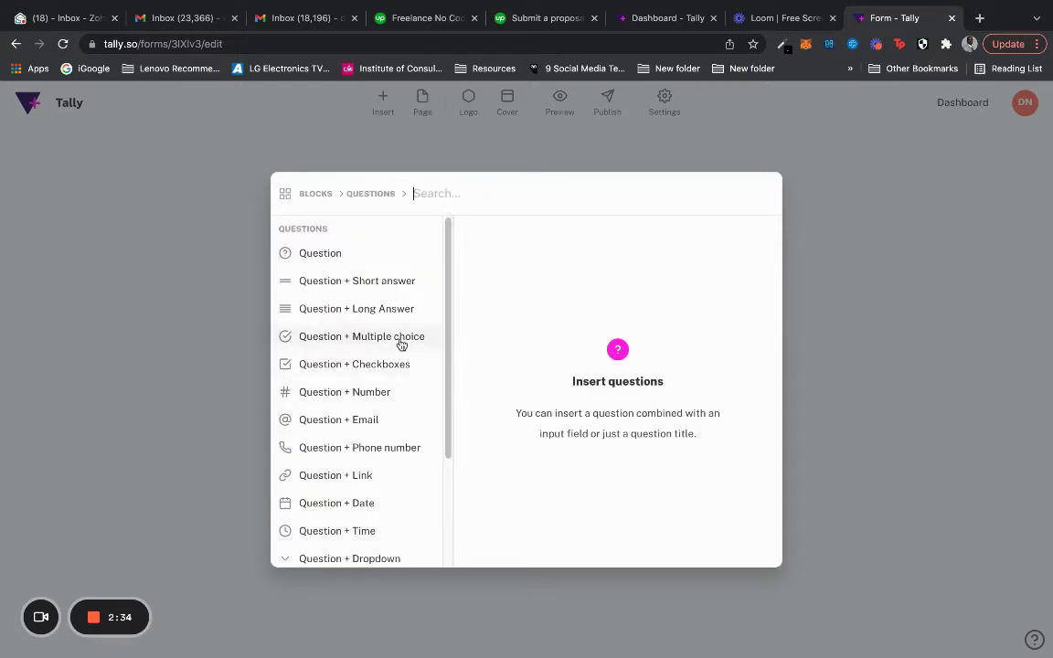
mouse_move(401, 343)
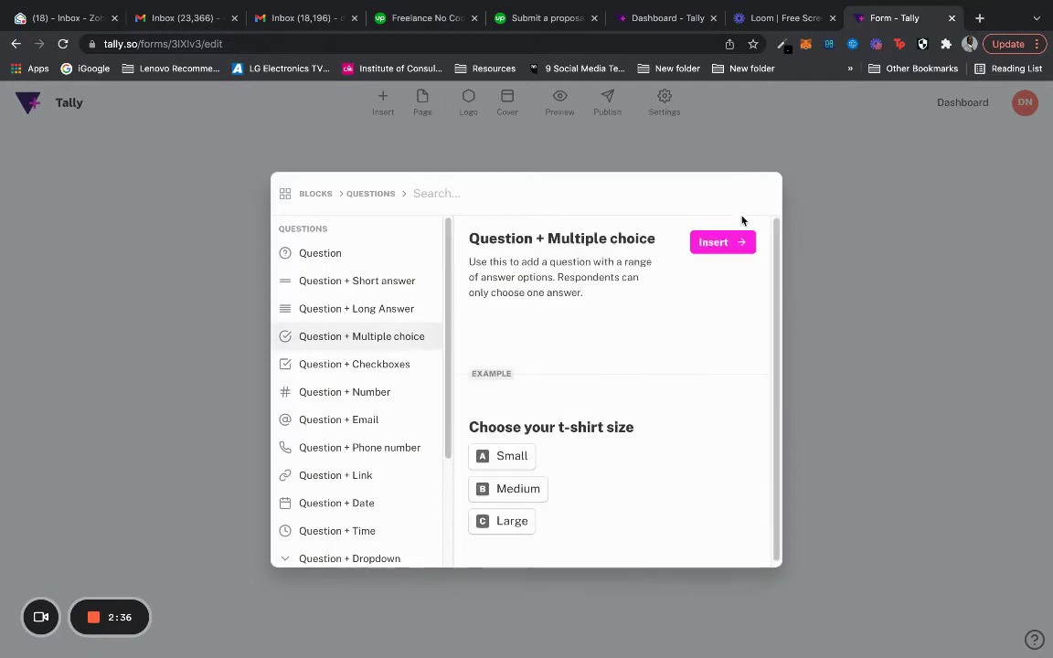
click(716, 239)
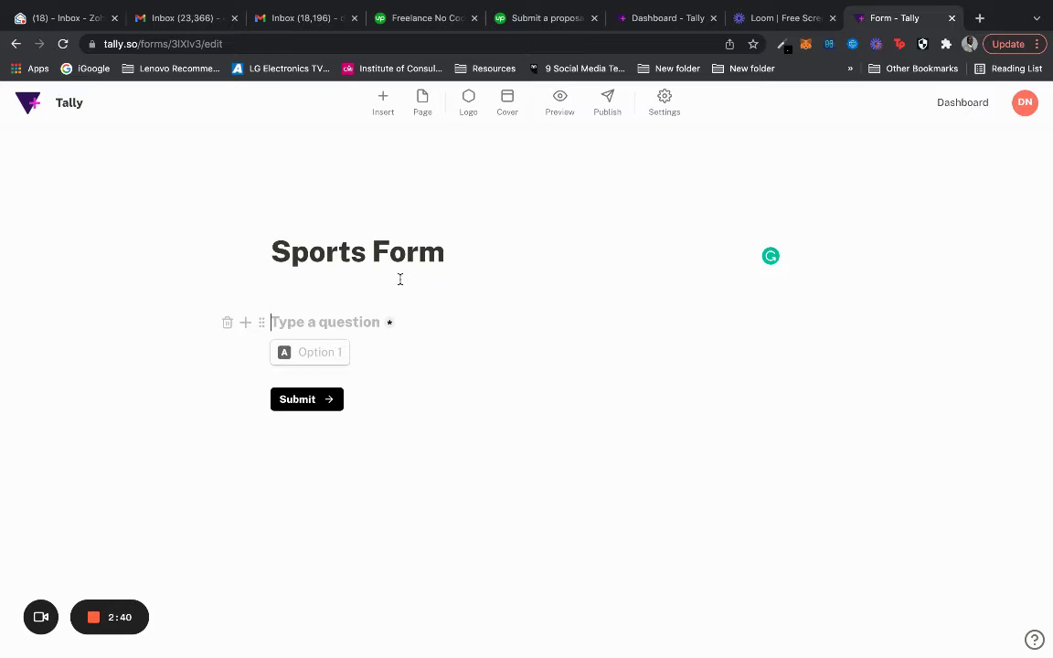
text(W)
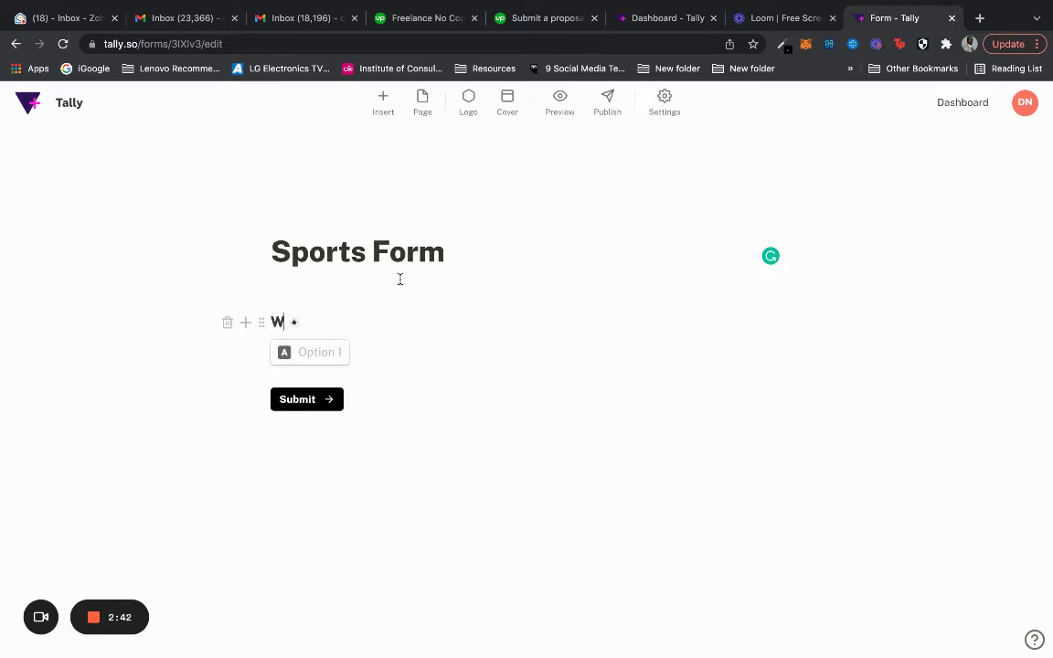
text(hat is your )
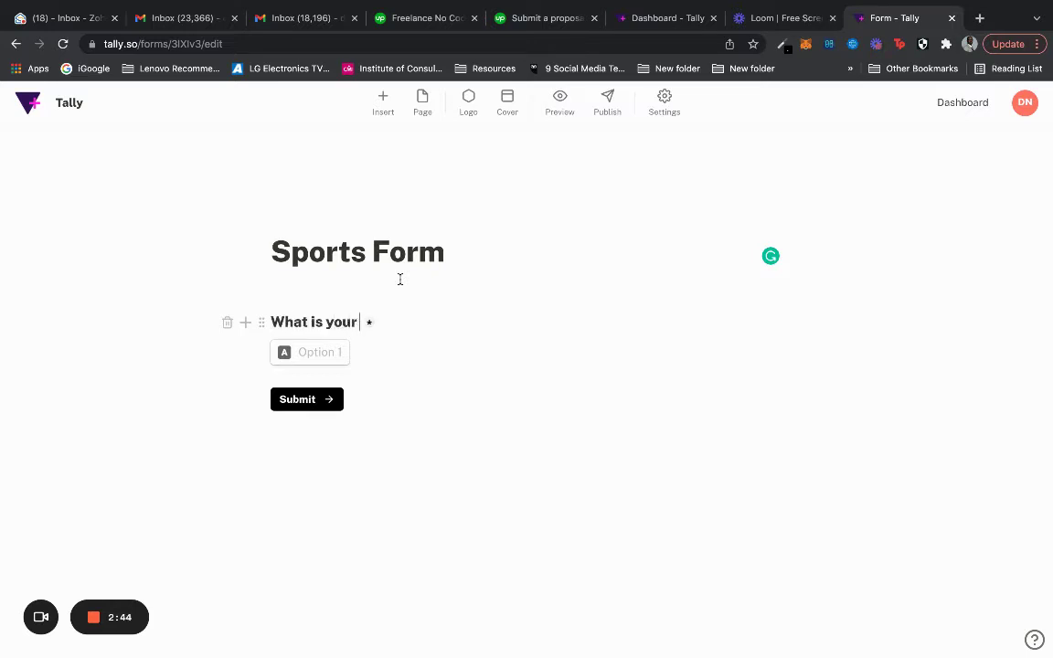
text(favourite sport?)
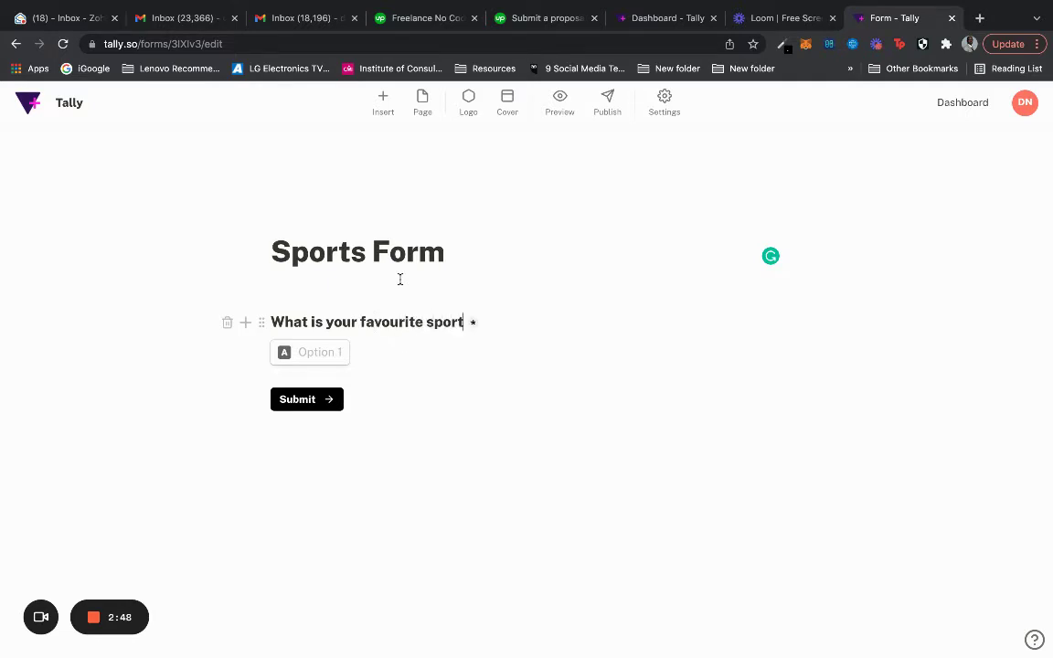
Give the favourite sport question the answer options Football and Basketball, and start an empty block below them.
click(323, 353)
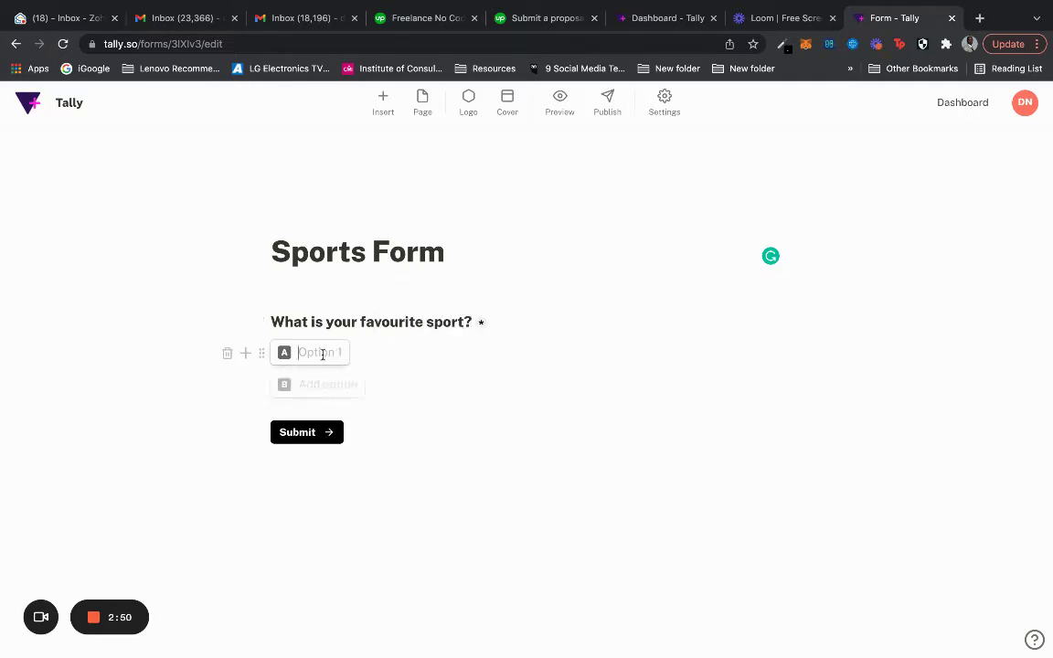
text(Football)
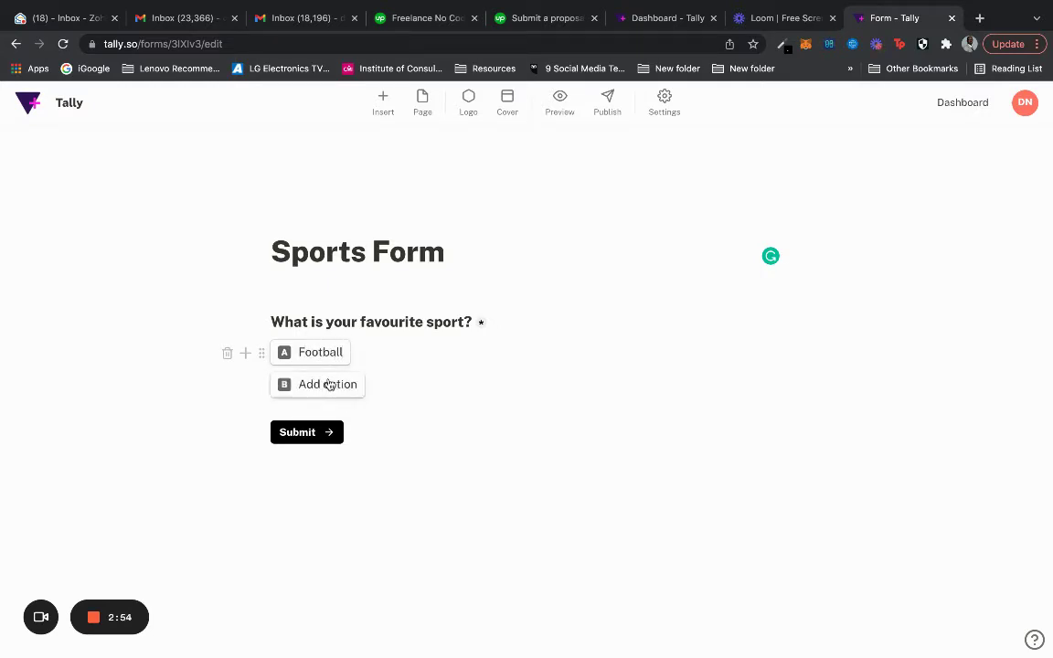
click(326, 383)
text(Bask)
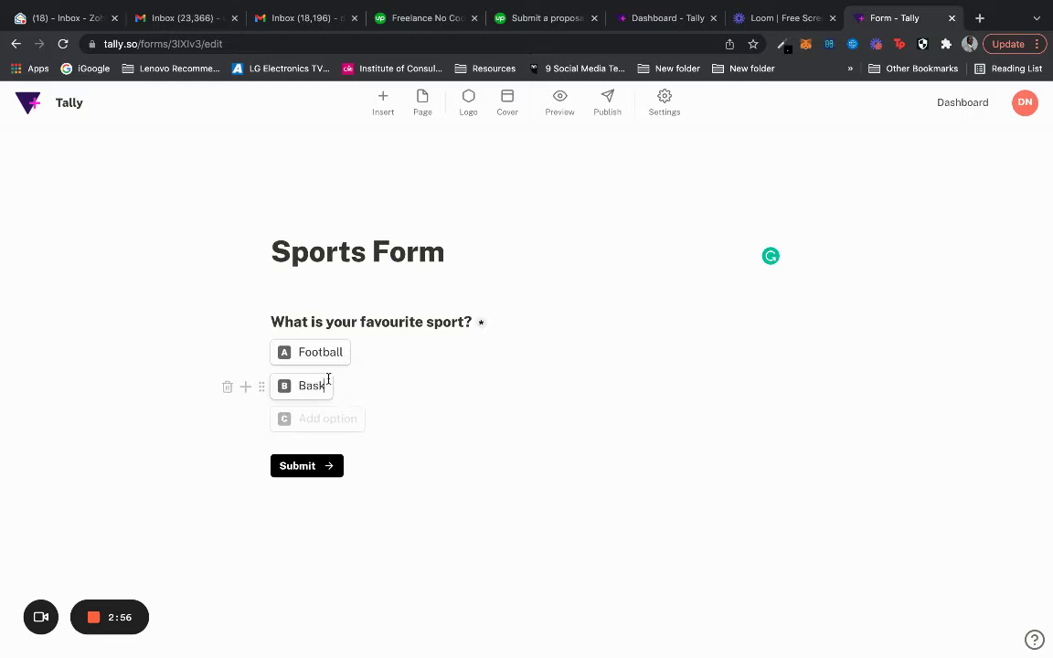
text(etball)
click(377, 503)
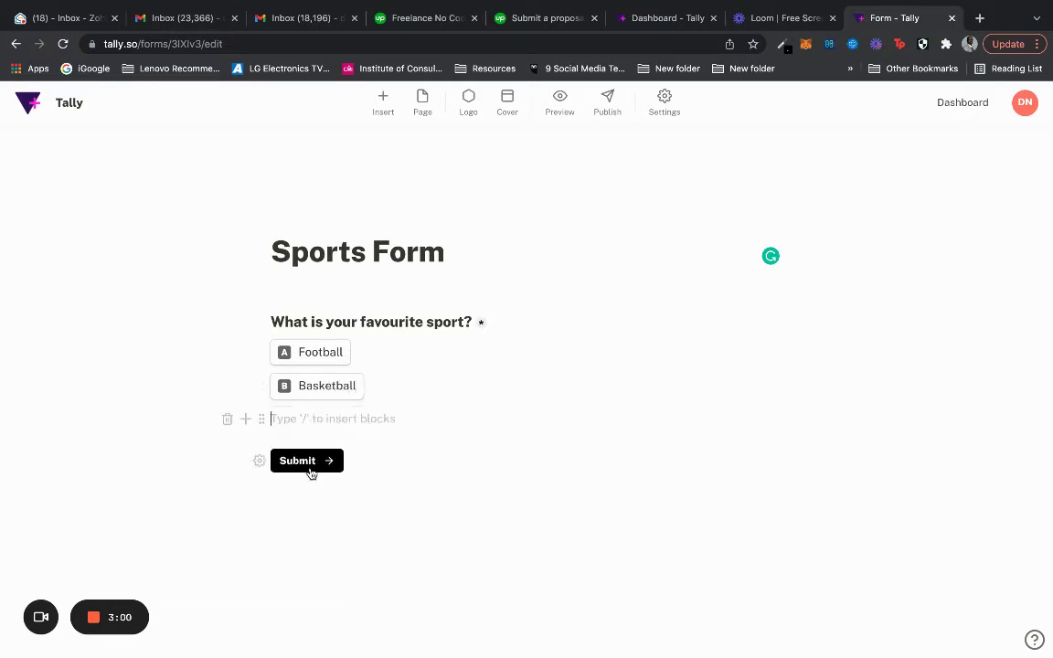
Insert a second multiple choice question below the sport options, worded "What is your favourite football team?".
click(247, 419)
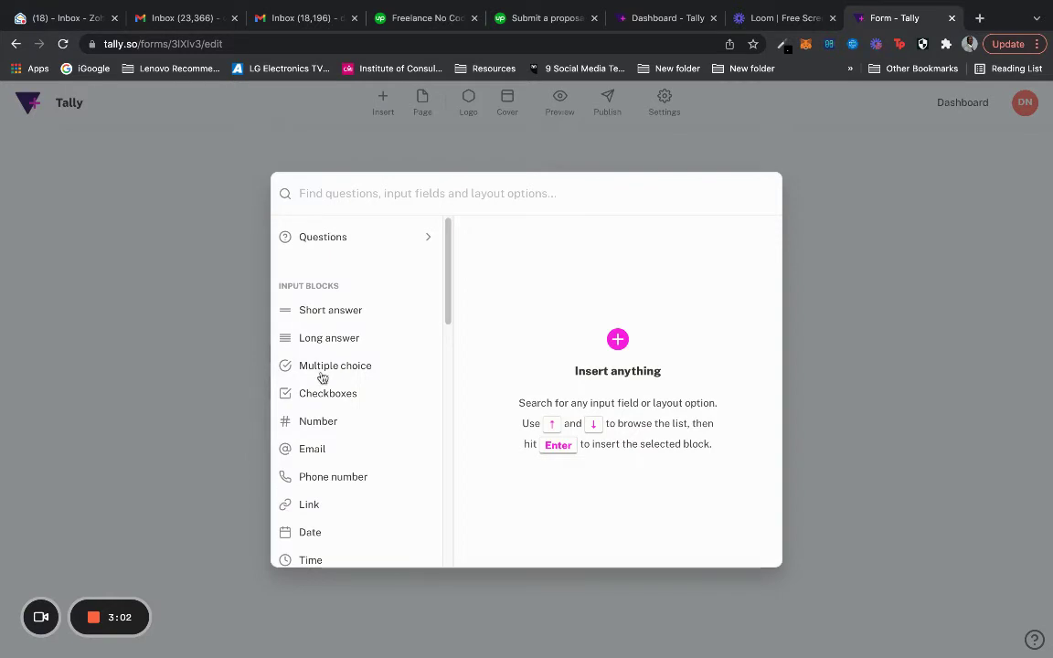
click(195, 430)
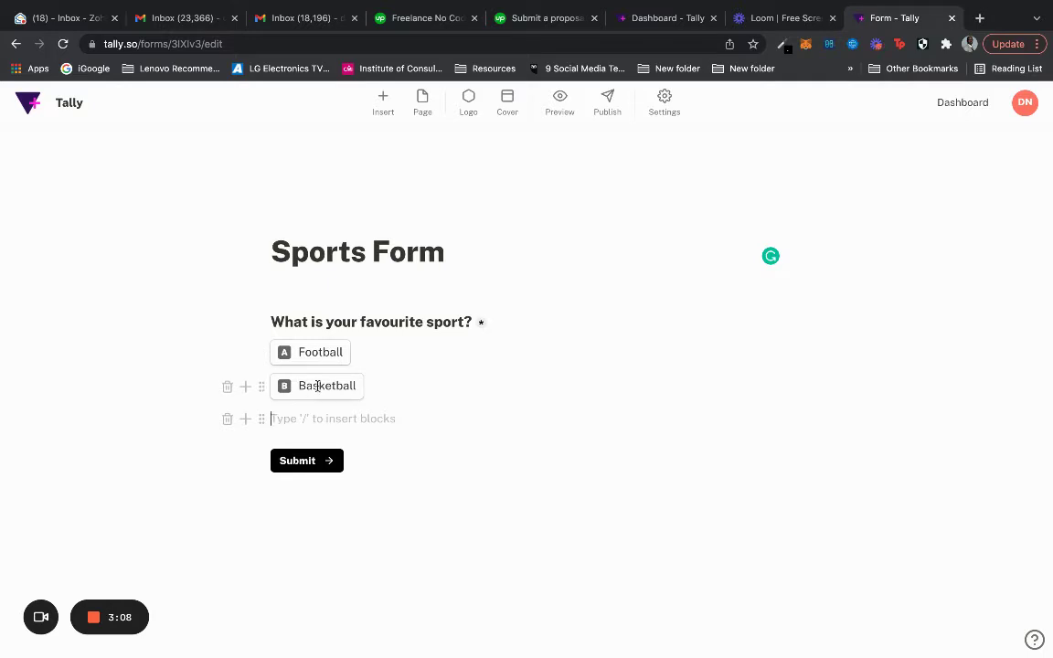
click(246, 421)
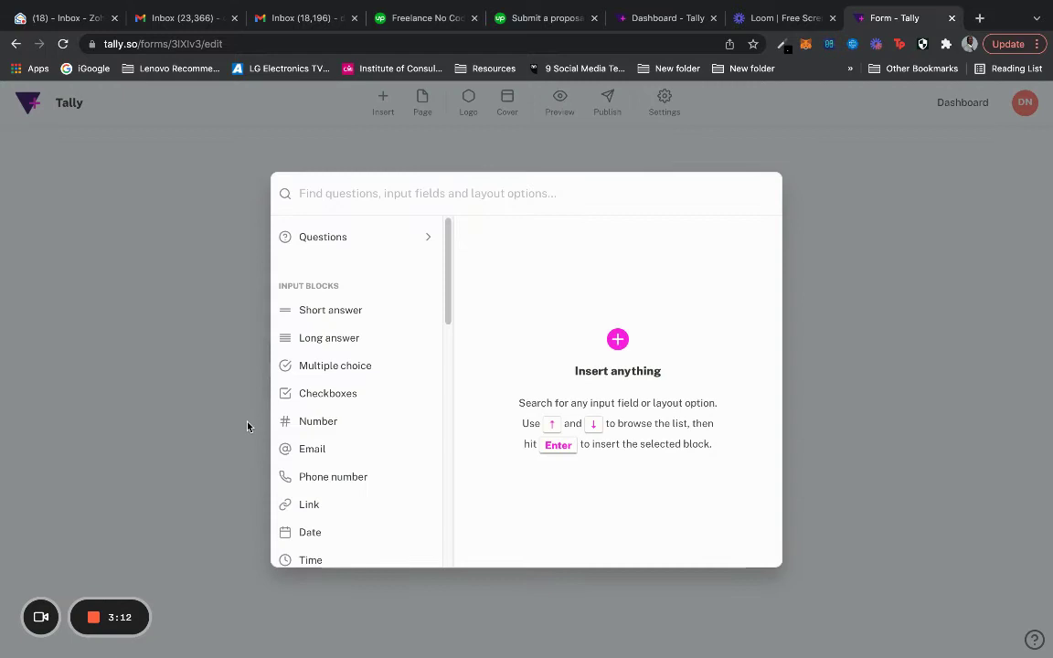
click(416, 241)
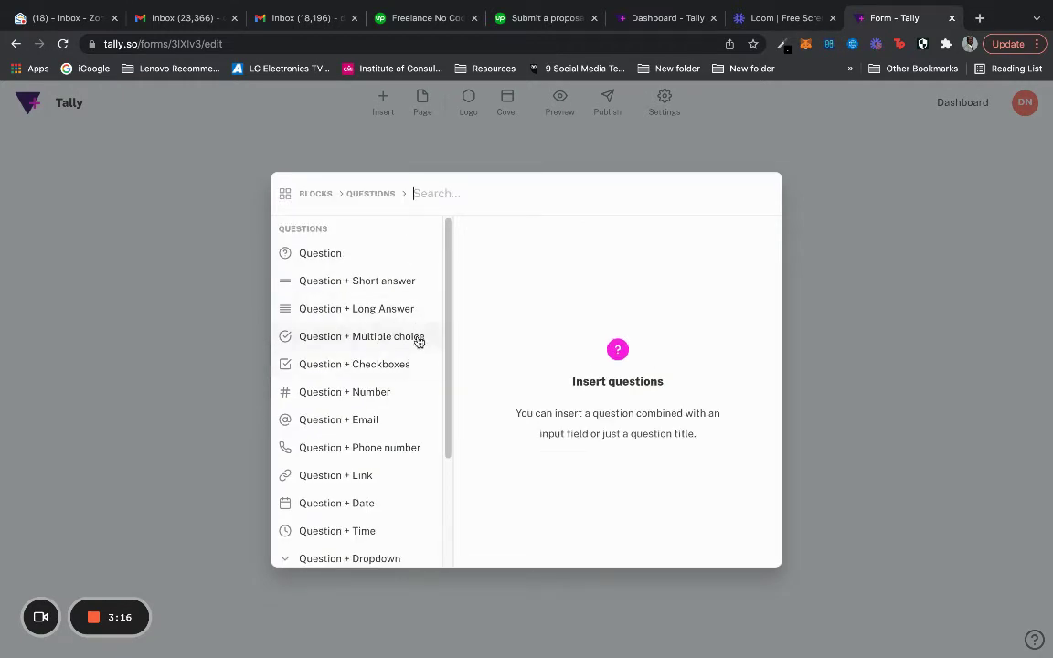
mouse_move(416, 337)
click(708, 240)
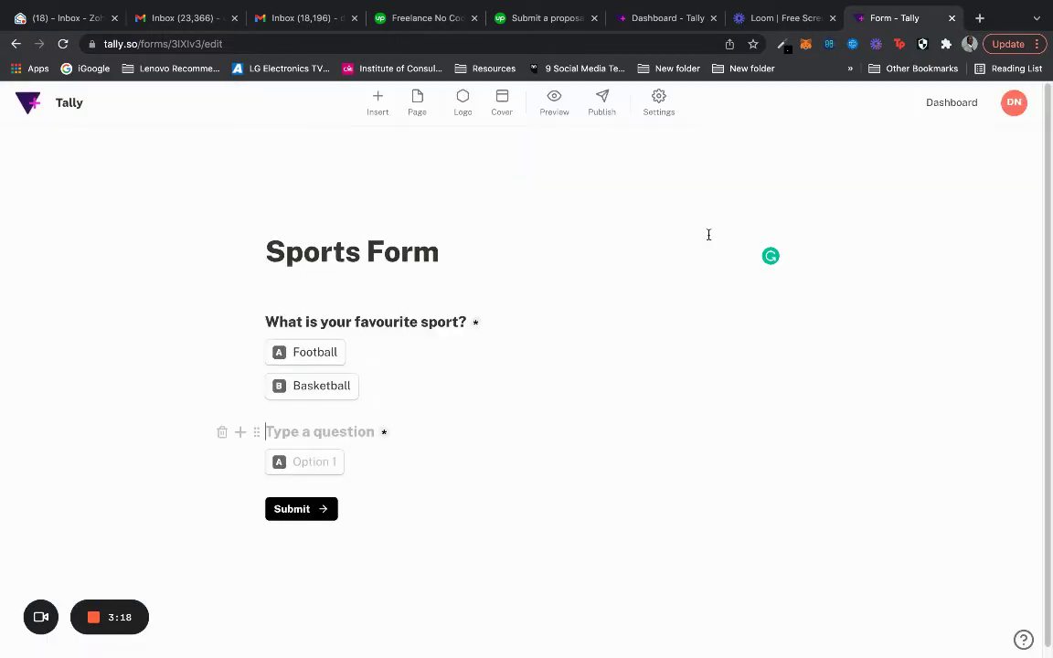
text(What)
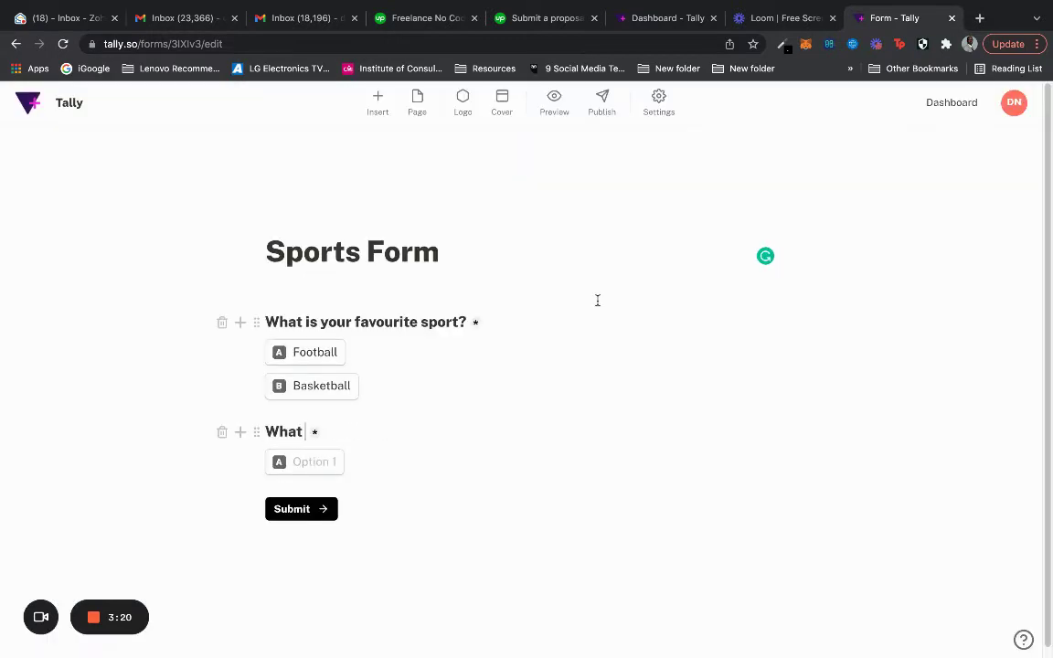
text(is your favo)
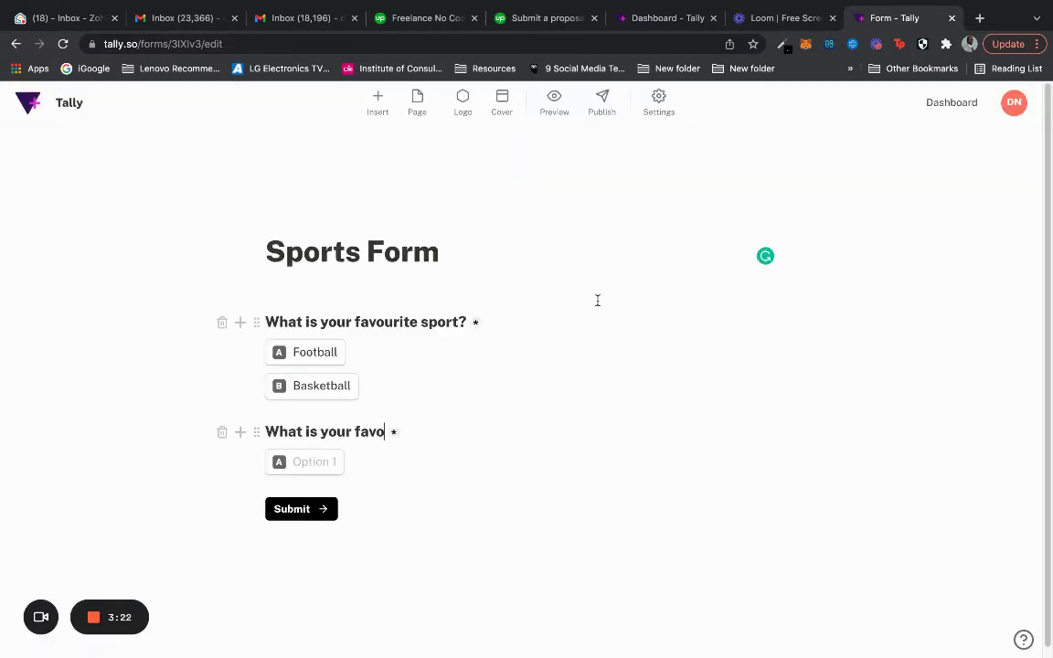
text(urite football tea)
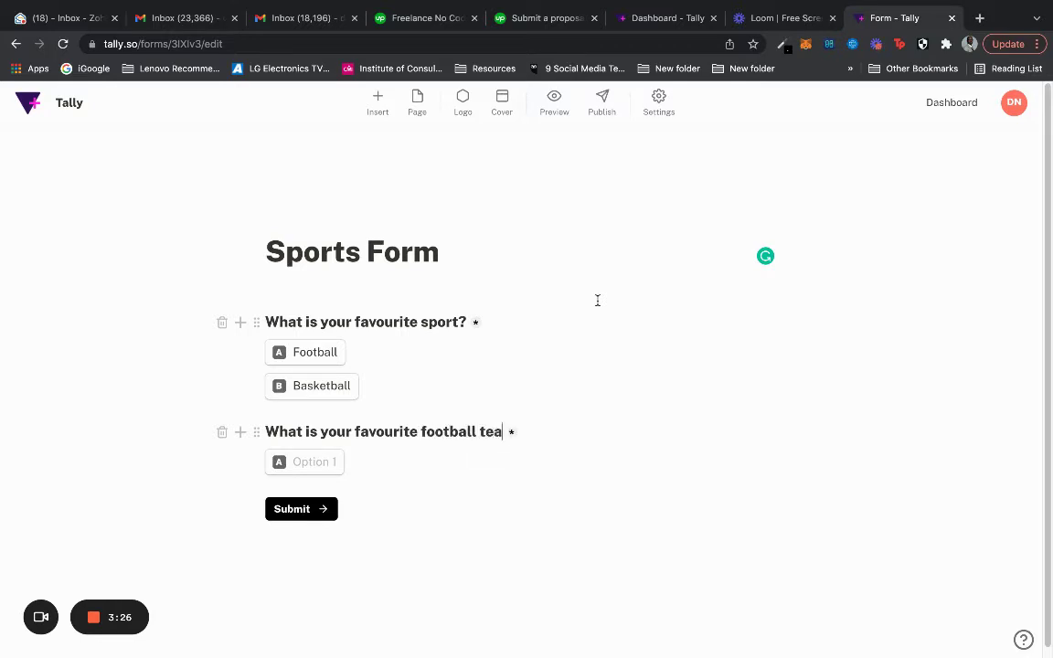
text(m?)
Give the football team question the options West Ham, Chelsea and Other, and start an empty block below them.
click(315, 462)
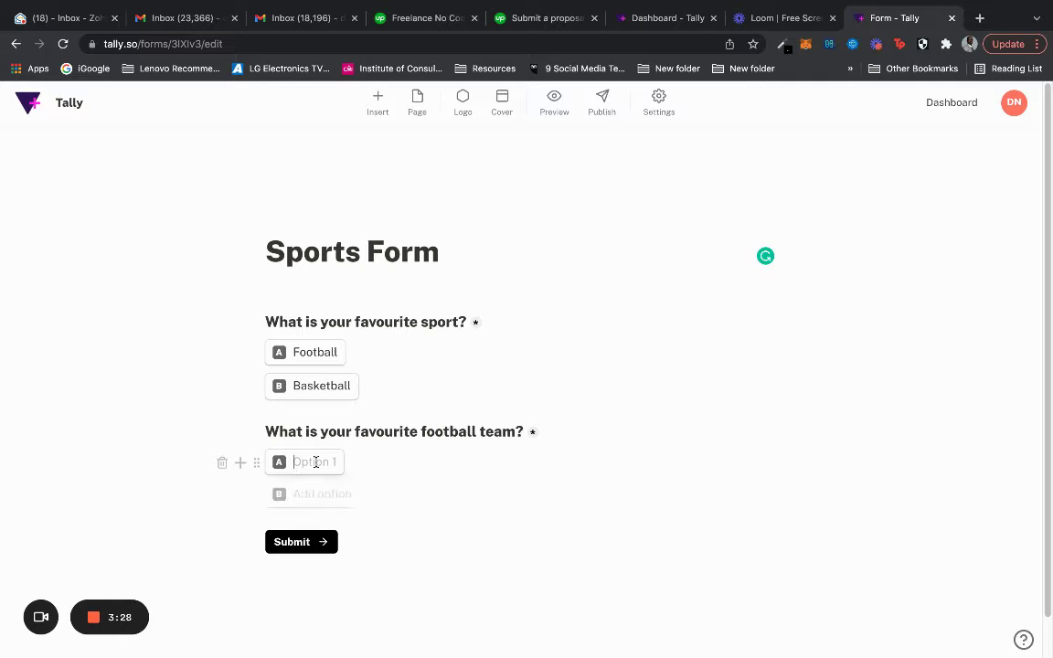
text(West Ham)
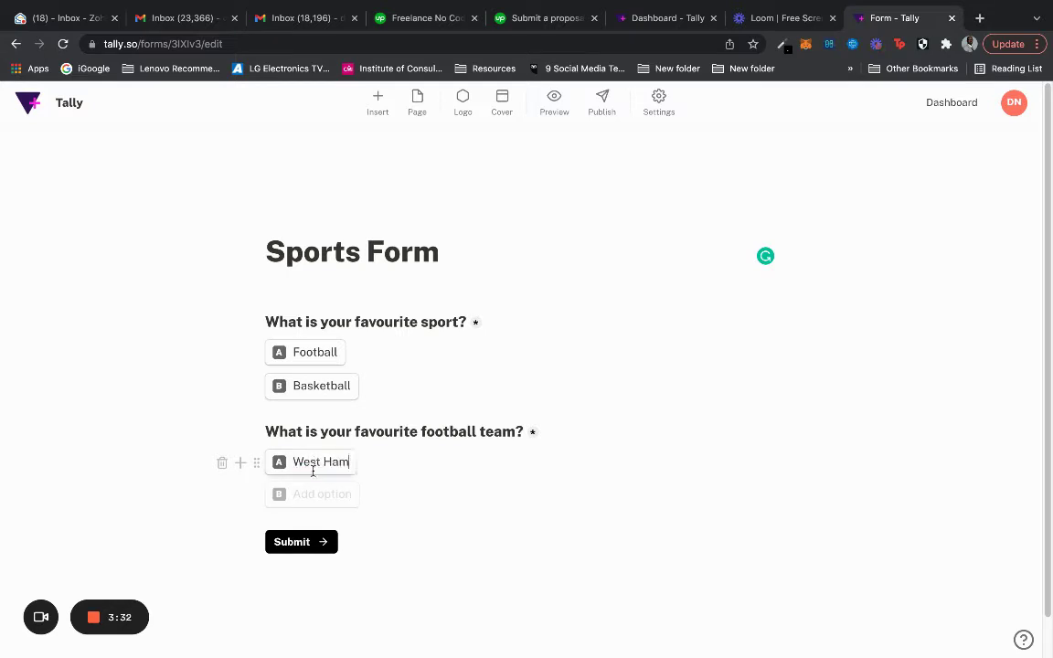
click(316, 493)
text(Chelsea)
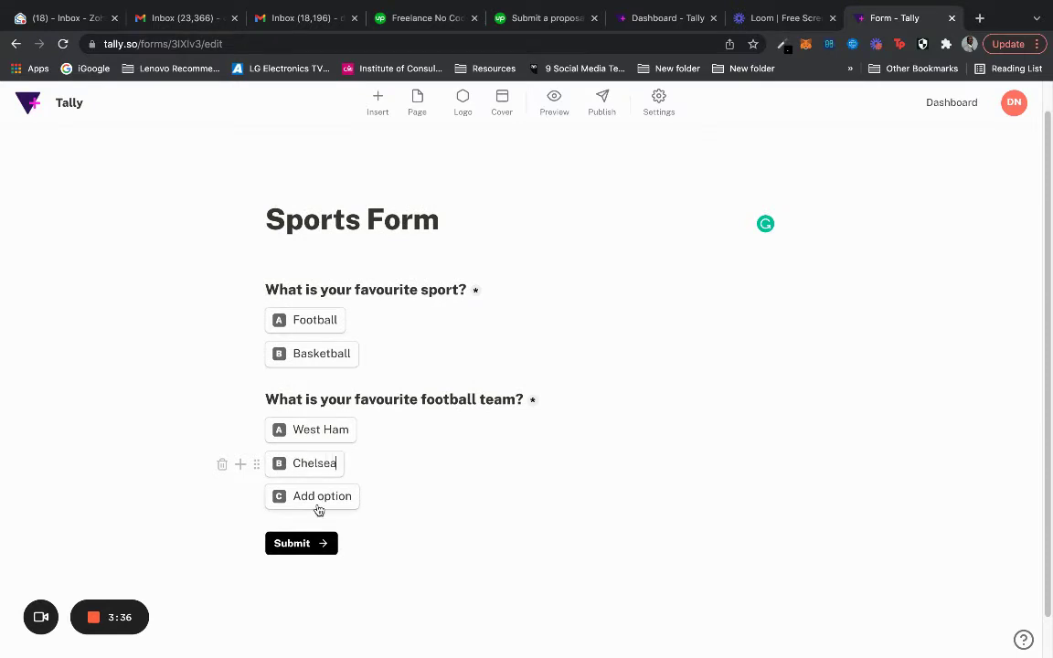
click(317, 502)
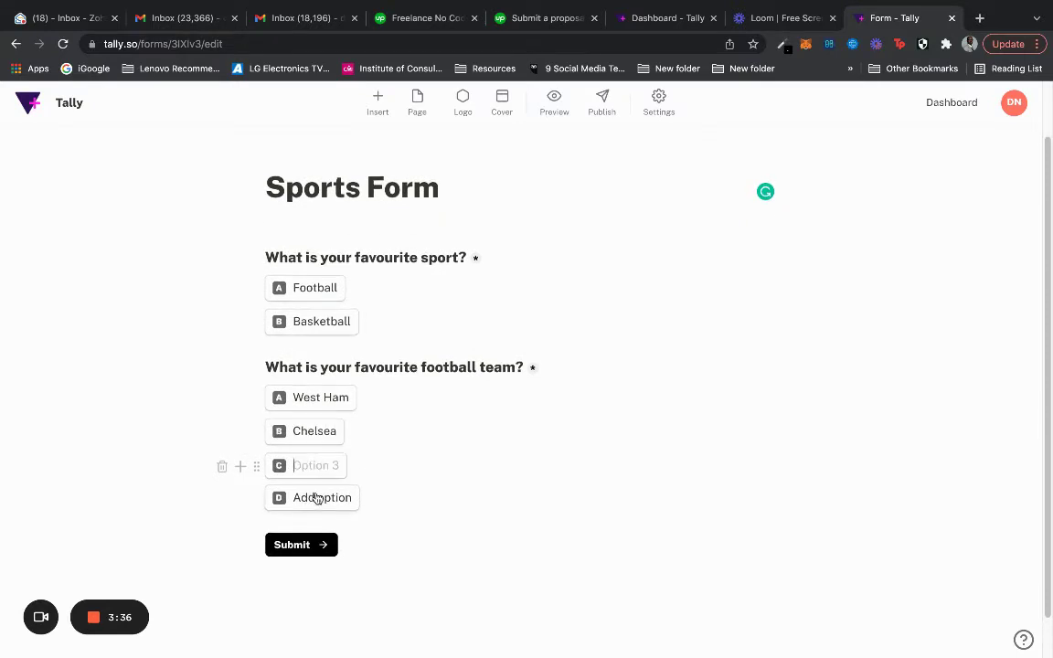
text(Other)
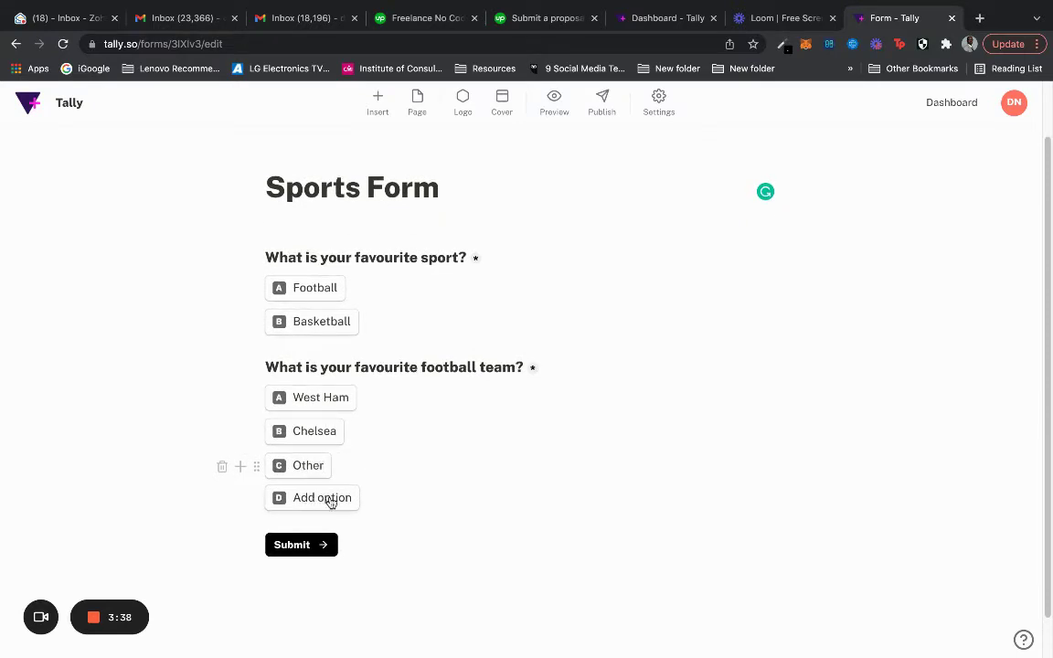
key(Return)
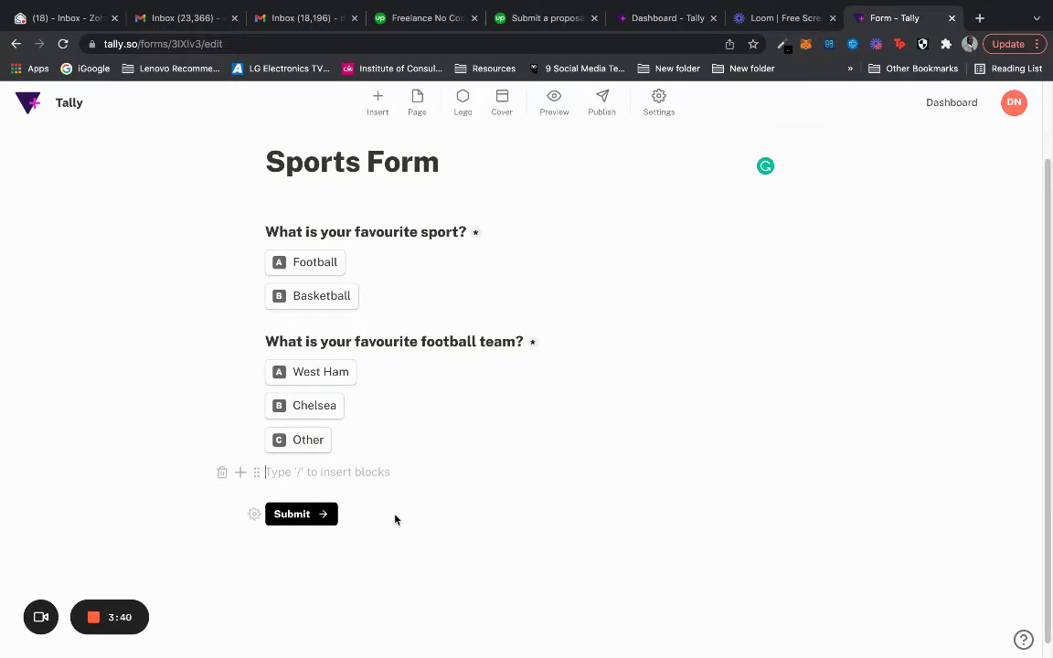
Insert a third multiple choice question below the football team options, worded "What is your favourite basketball team?".
click(239, 472)
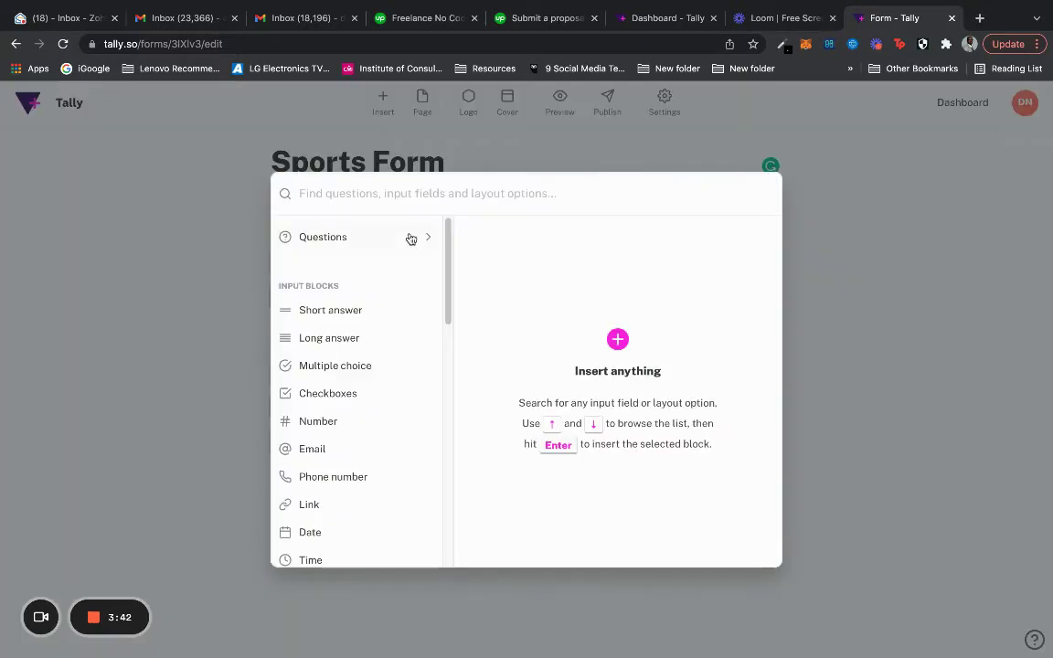
click(411, 239)
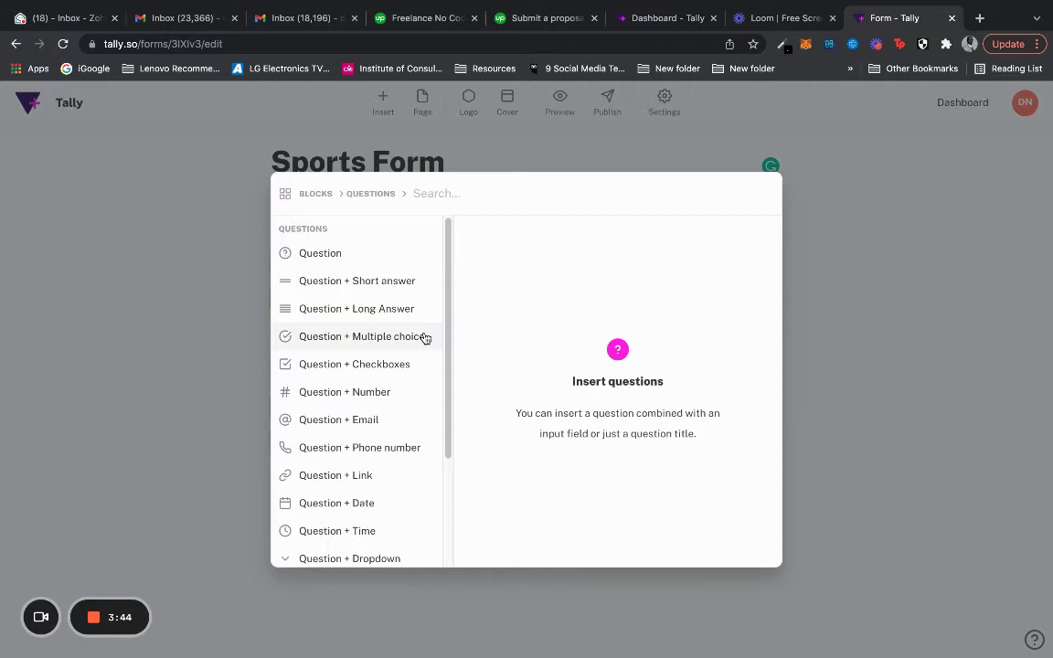
mouse_move(425, 338)
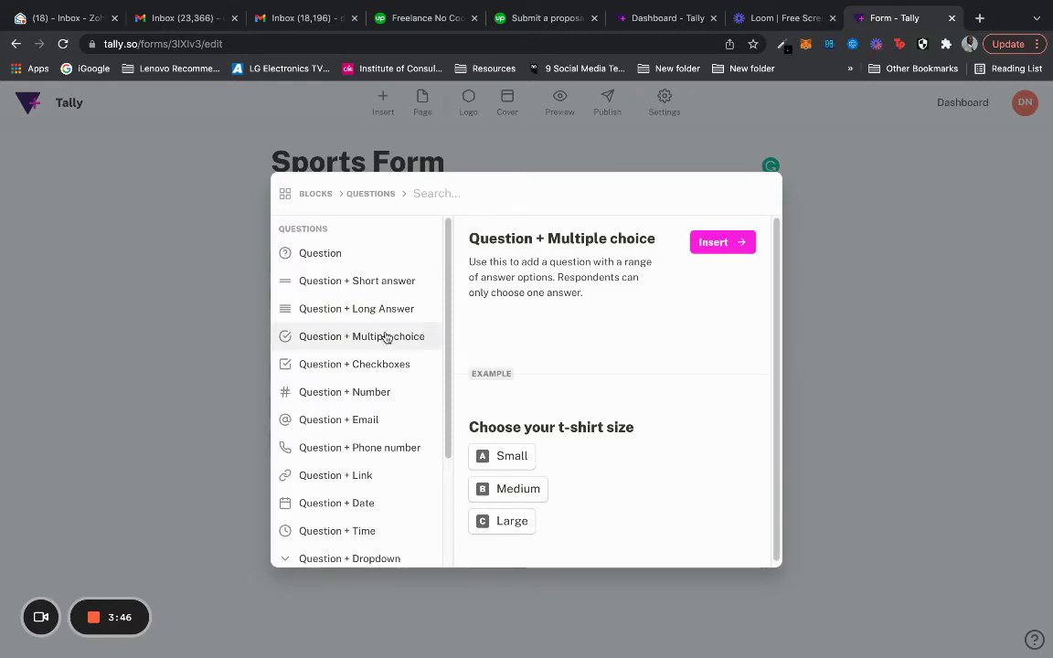
click(717, 242)
text(W)
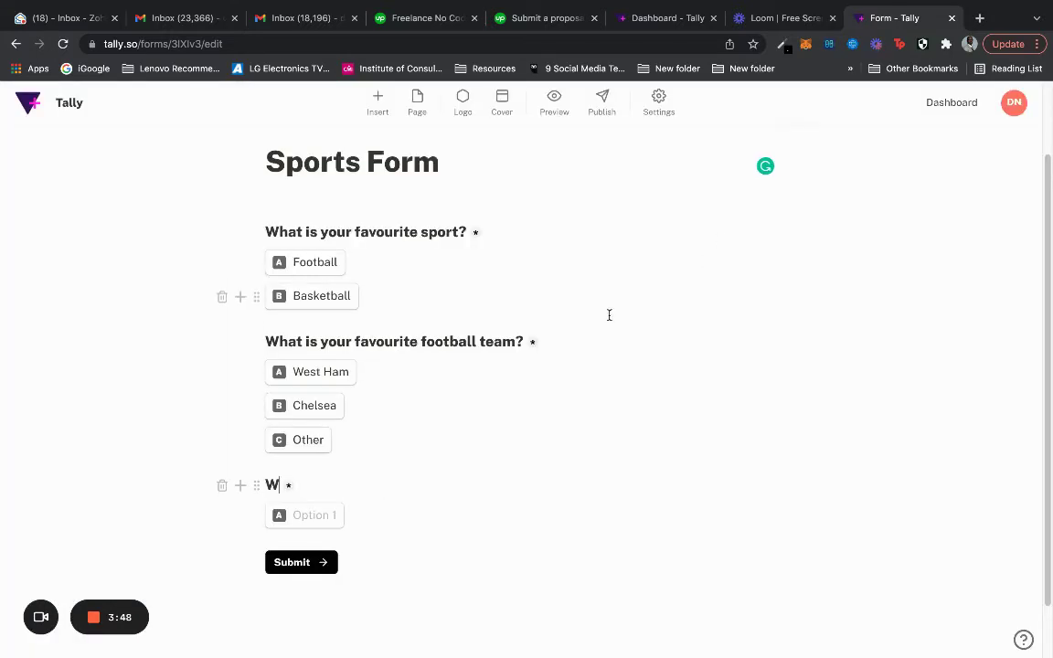
text(hat is your)
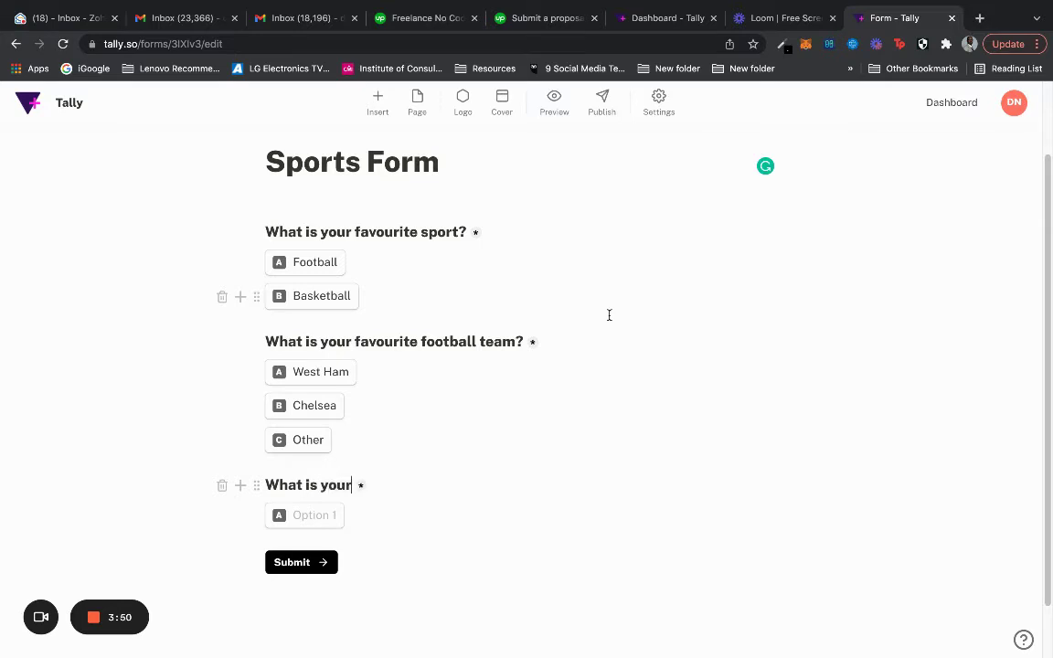
text( favourite )
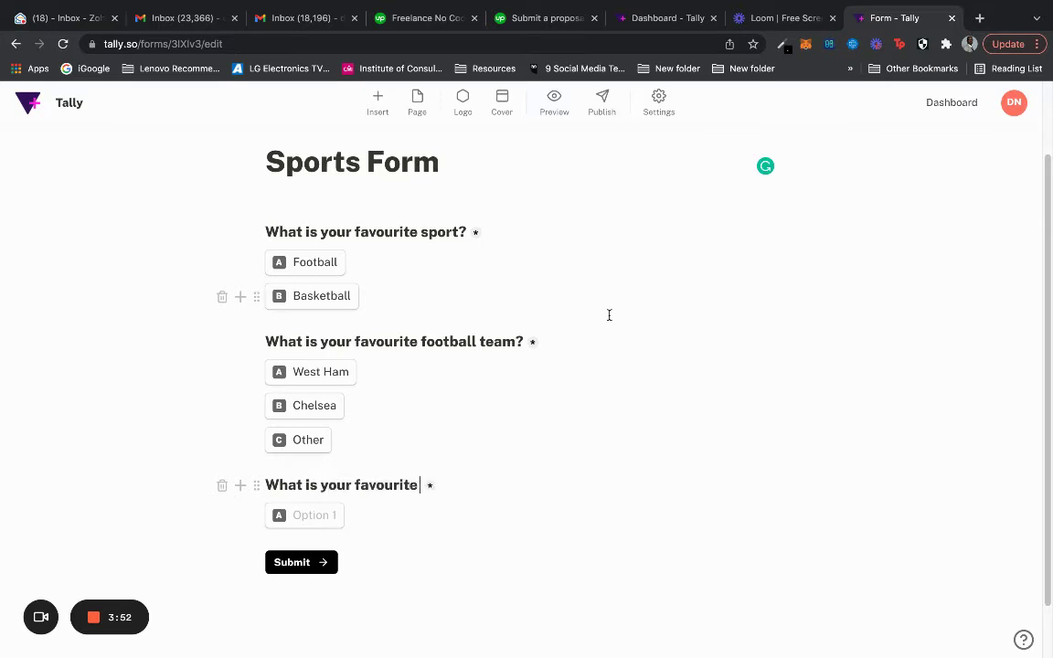
text(basketball team?)
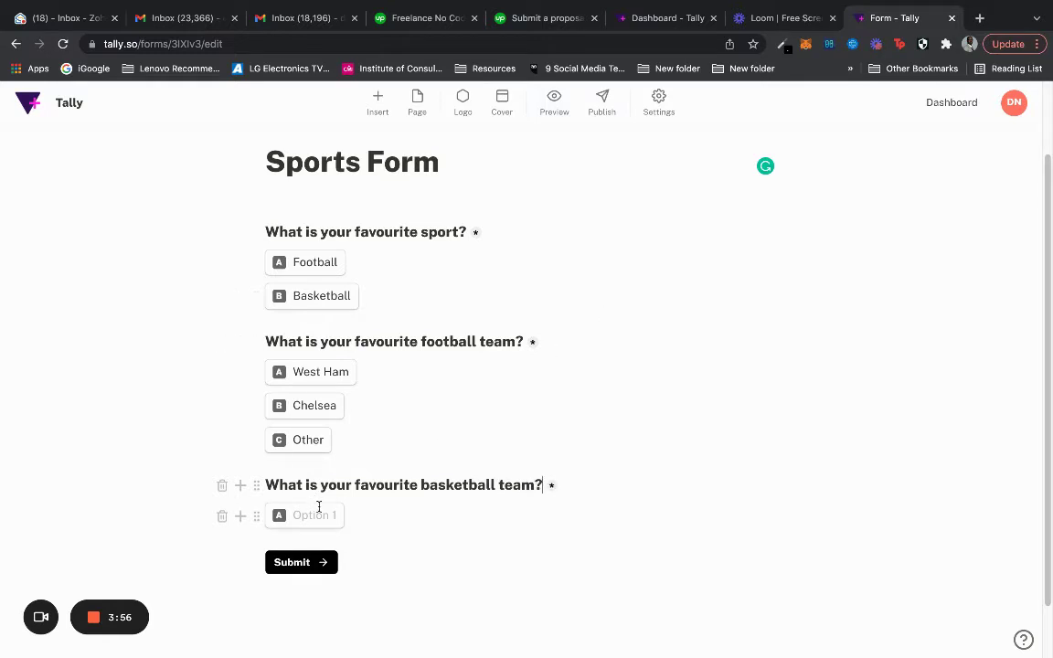
Give the basketball team question the options Houston Rockets, LA Lakers and Other, and start an empty block below them.
click(319, 507)
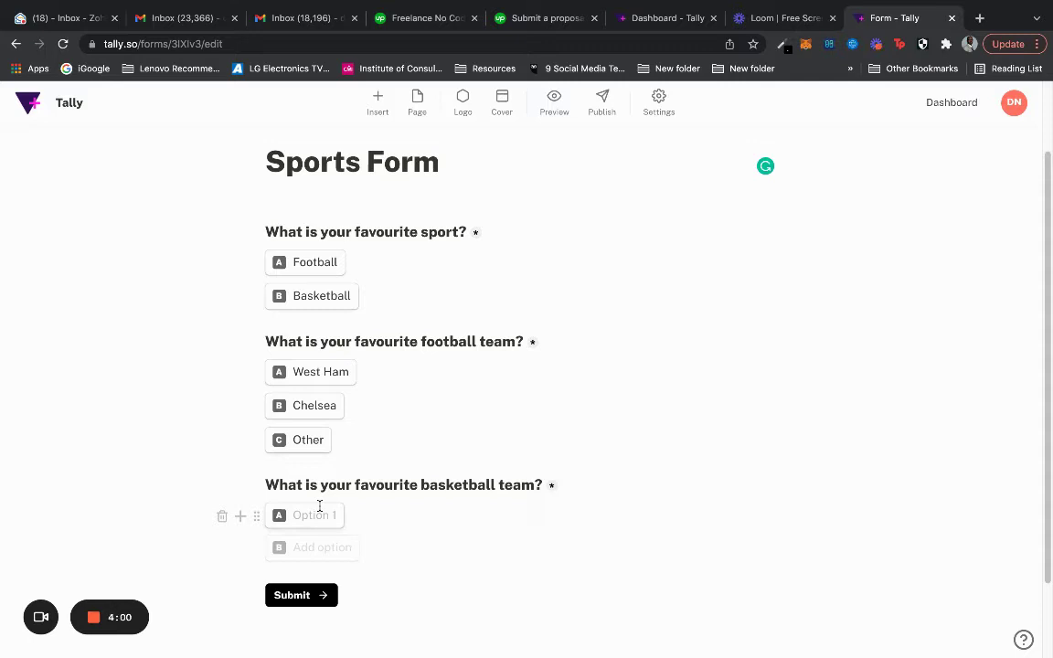
text(Houston Rockets)
click(309, 548)
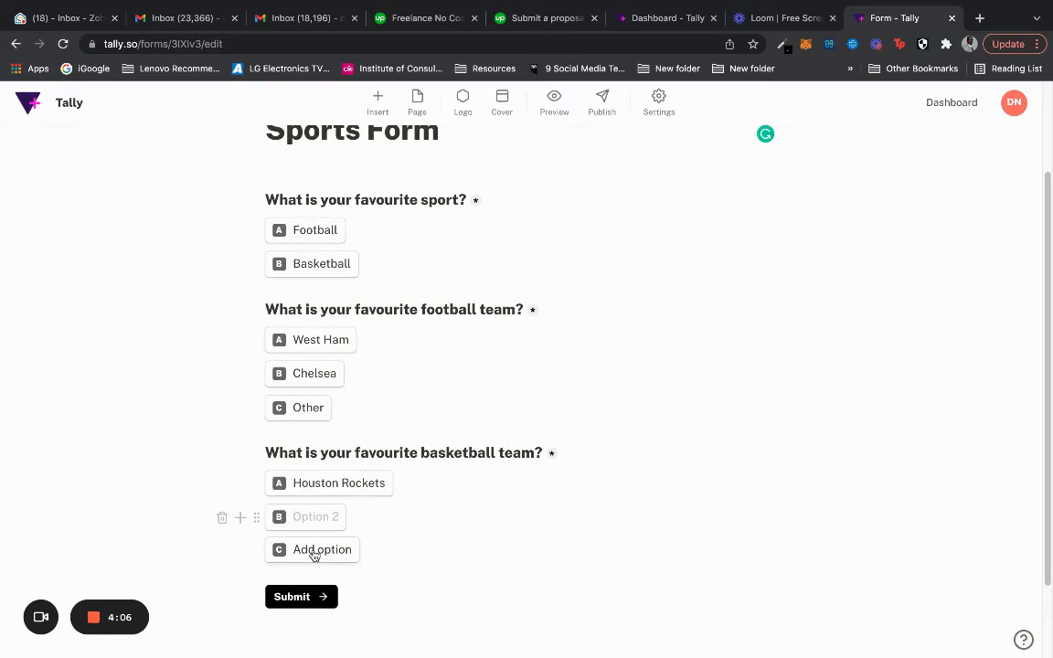
text(LA Lakers)
click(313, 550)
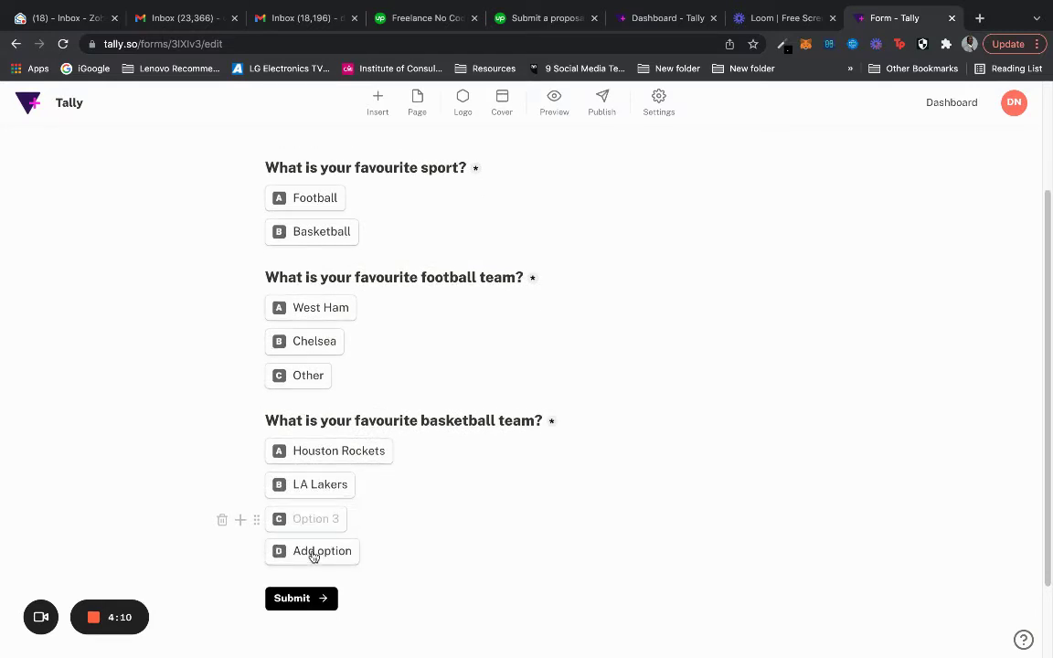
text(O)
key(Return)
key(Return)
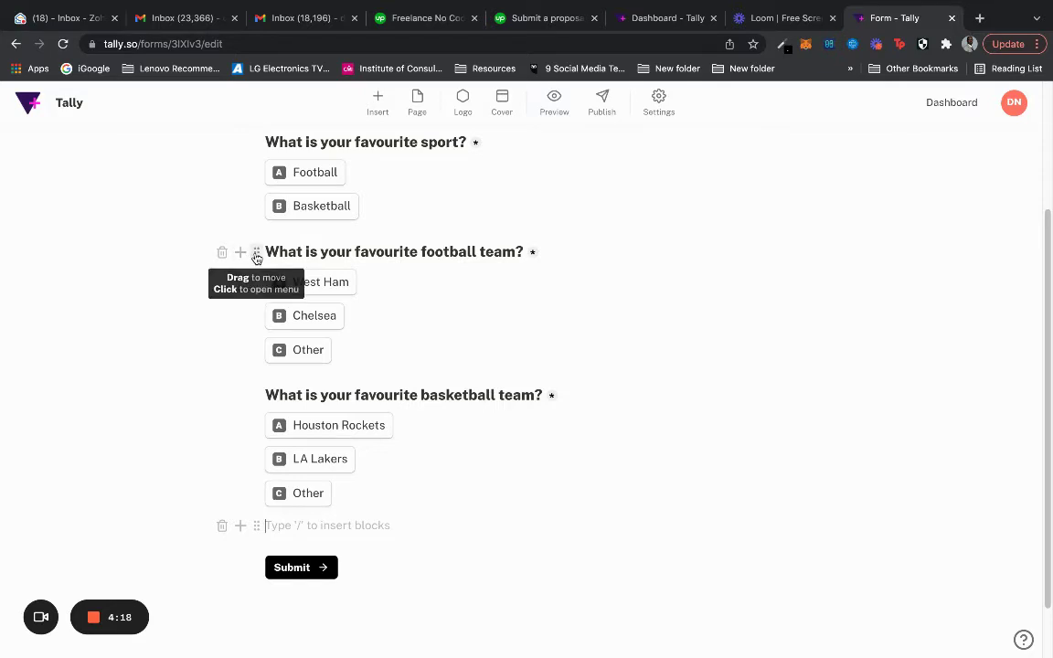
Hide the football team question's title block and its options West Ham, Chelsea and Other.
click(256, 259)
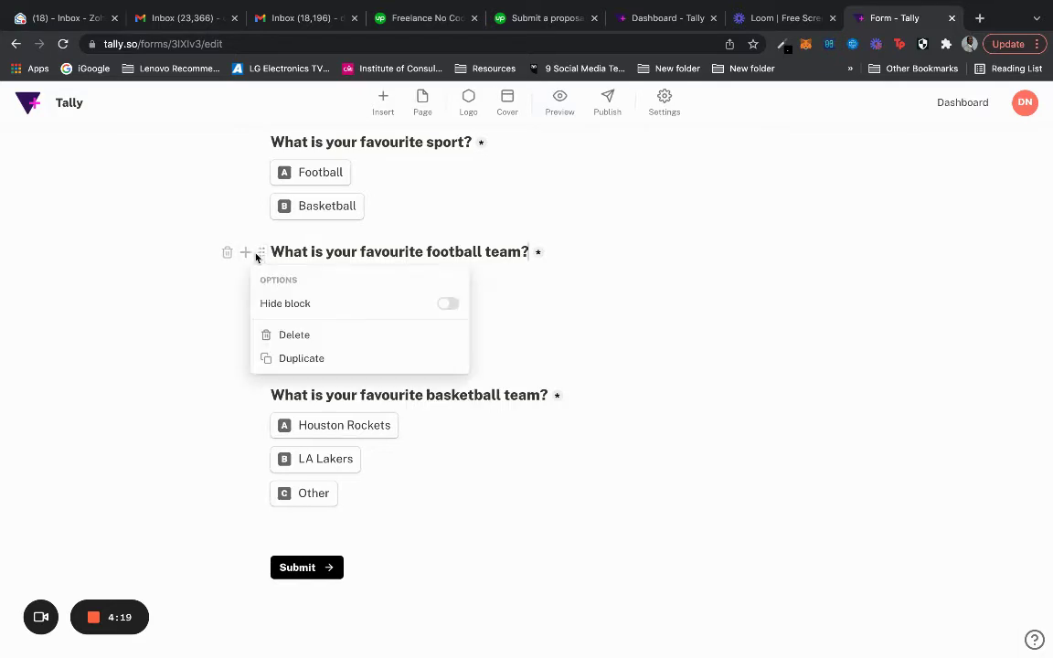
click(445, 305)
click(547, 312)
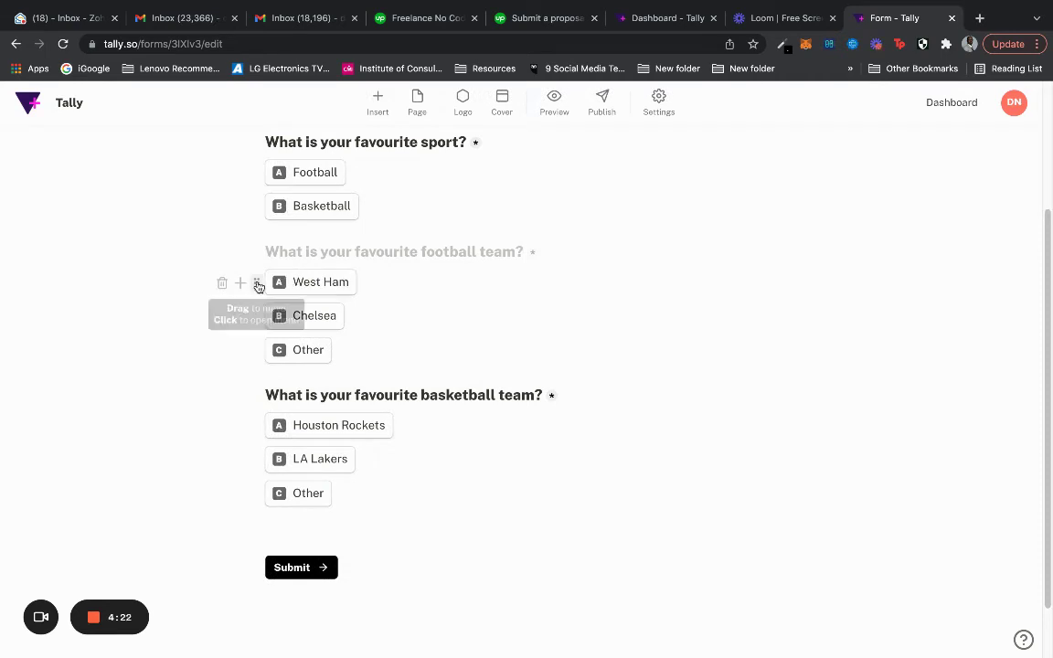
click(258, 286)
click(448, 335)
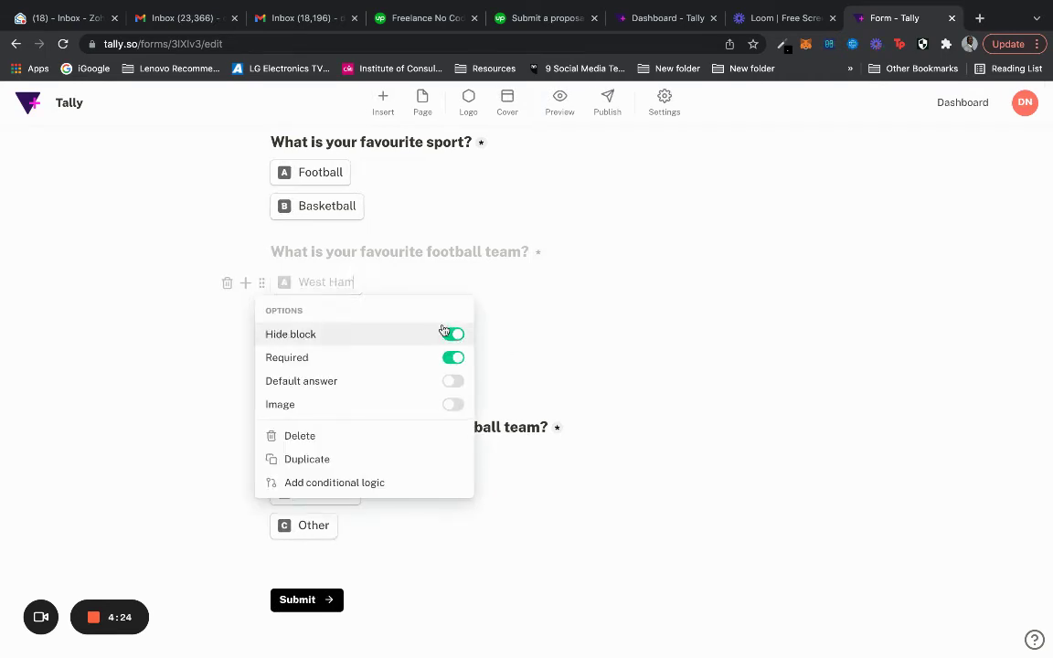
click(540, 317)
click(257, 317)
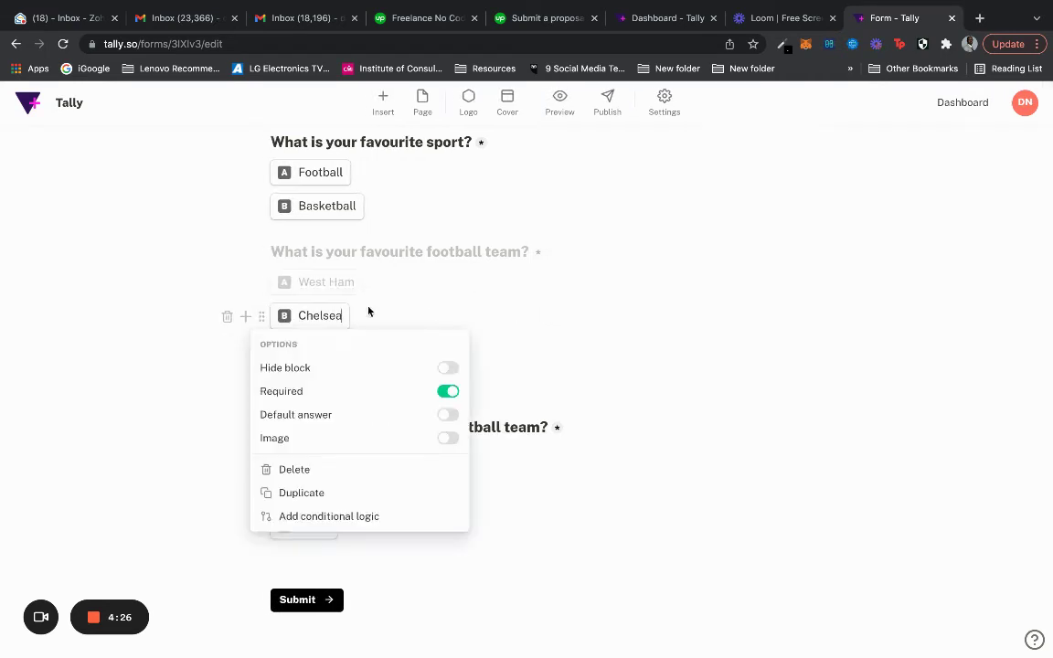
click(442, 367)
click(473, 365)
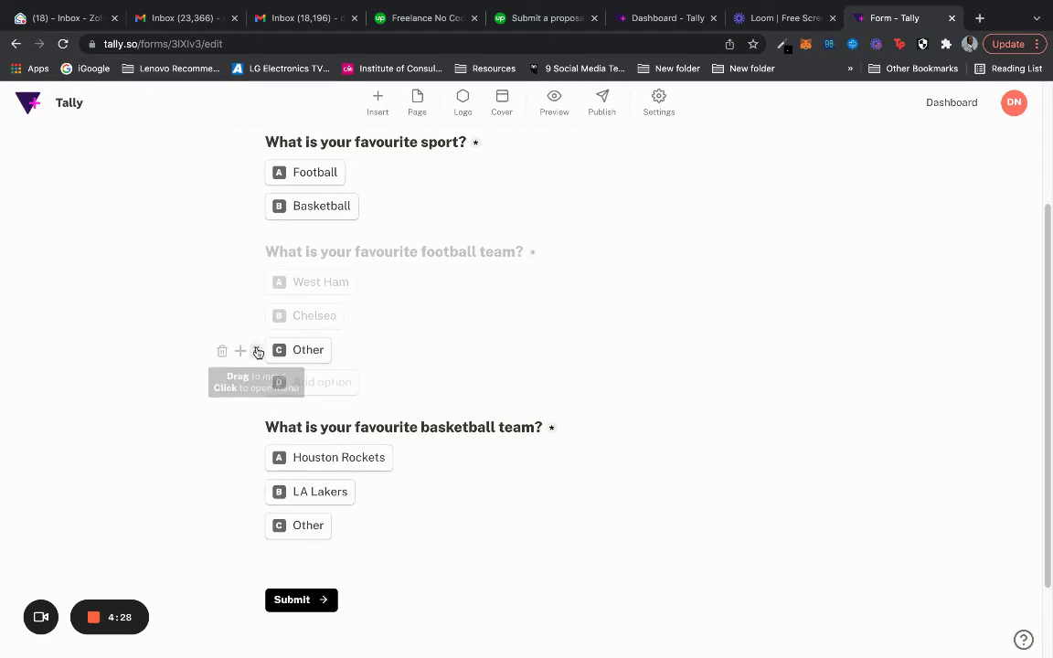
click(258, 350)
click(447, 401)
click(630, 398)
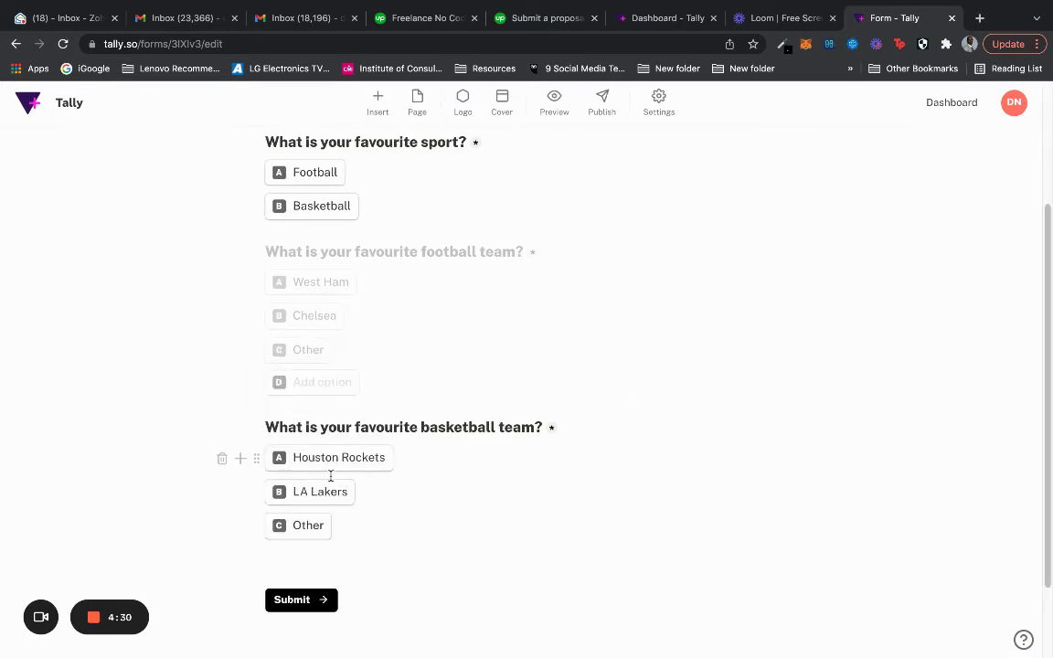
Hide the basketball team question's title block and its options Houston Rockets, LA Lakers and Other.
click(261, 395)
click(446, 454)
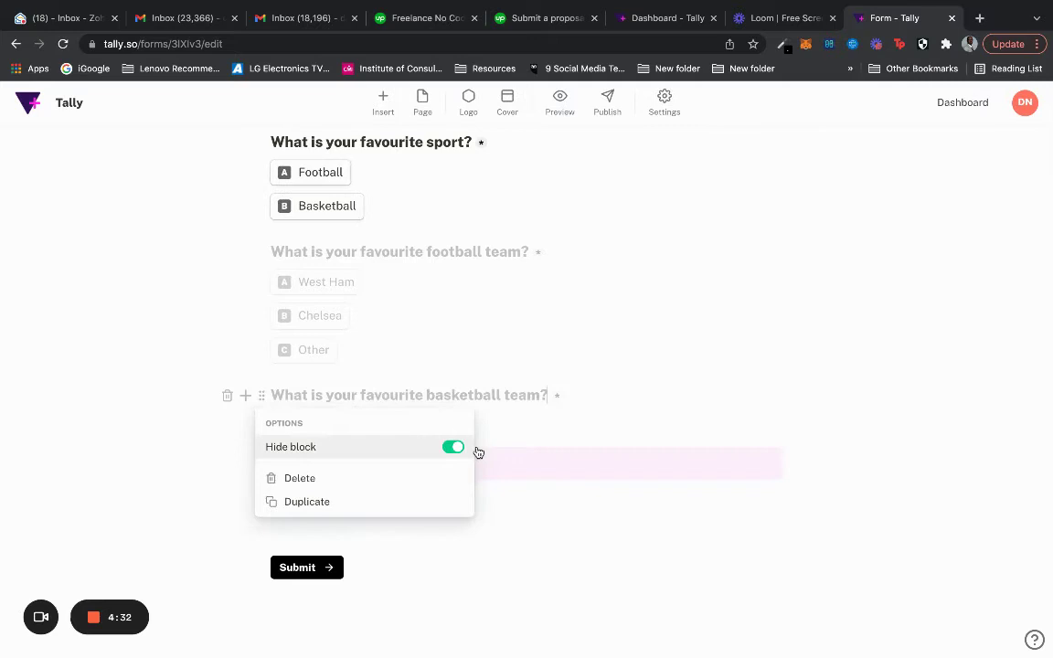
click(604, 449)
click(257, 427)
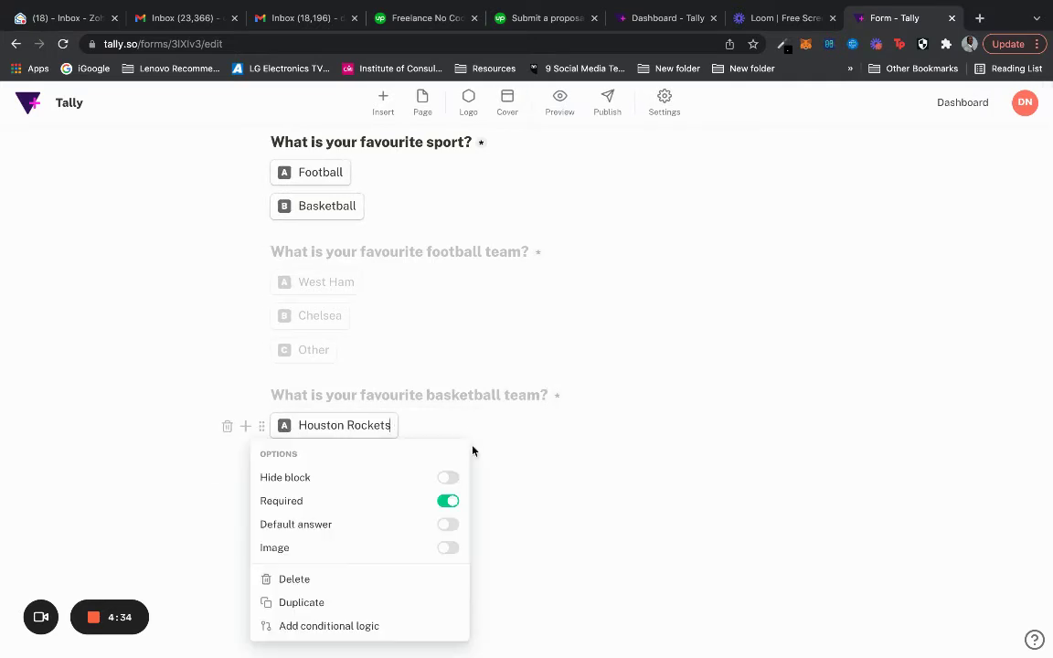
click(446, 478)
click(590, 501)
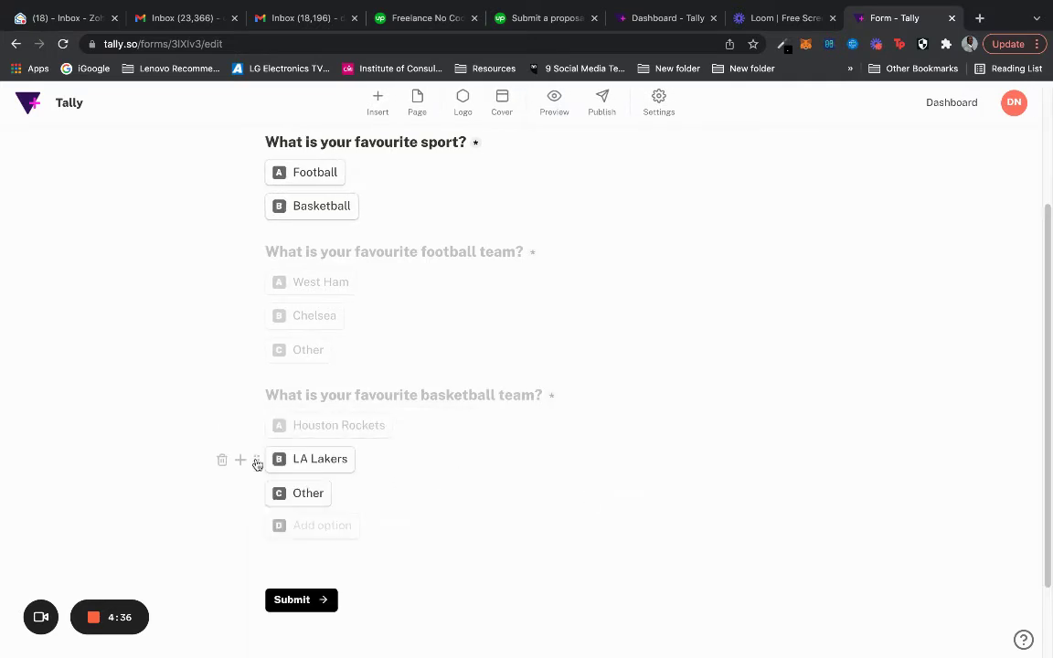
click(262, 461)
click(450, 284)
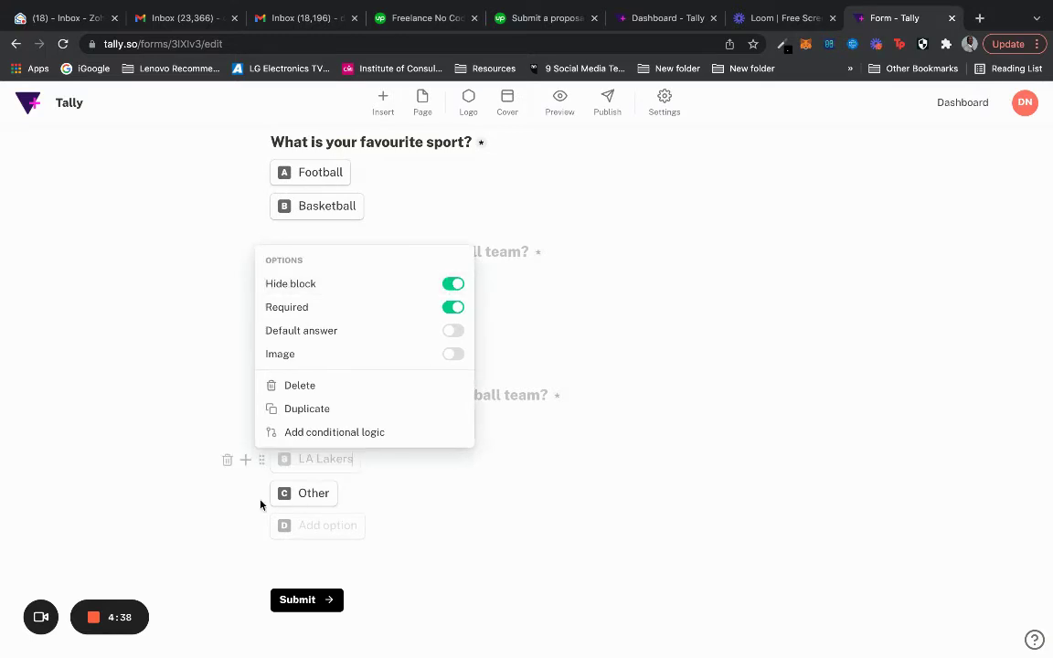
click(267, 493)
click(262, 493)
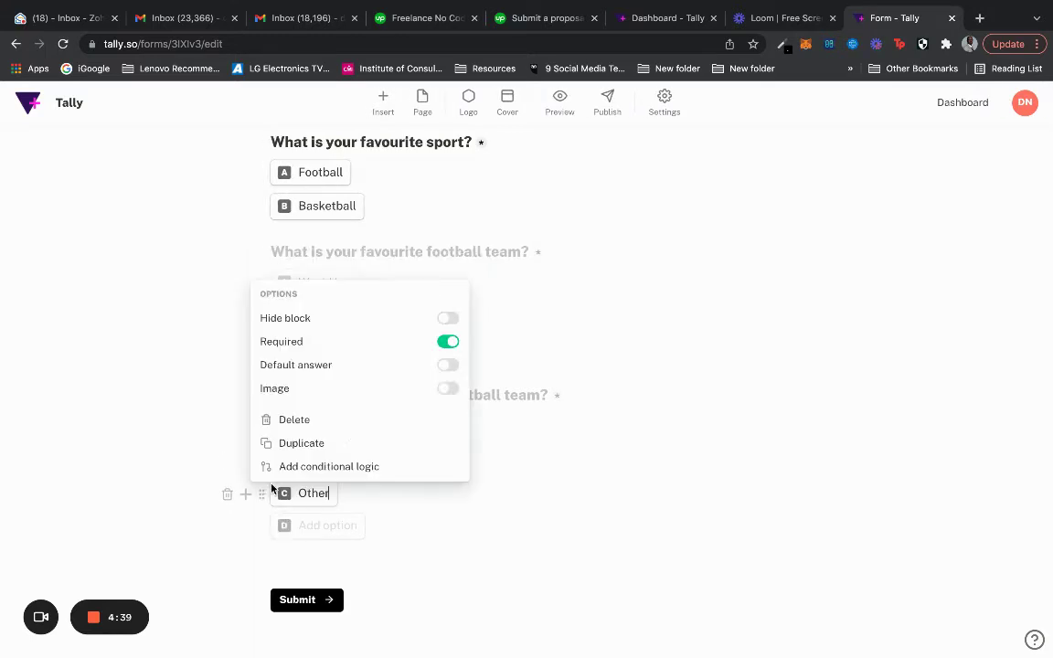
click(448, 319)
click(568, 556)
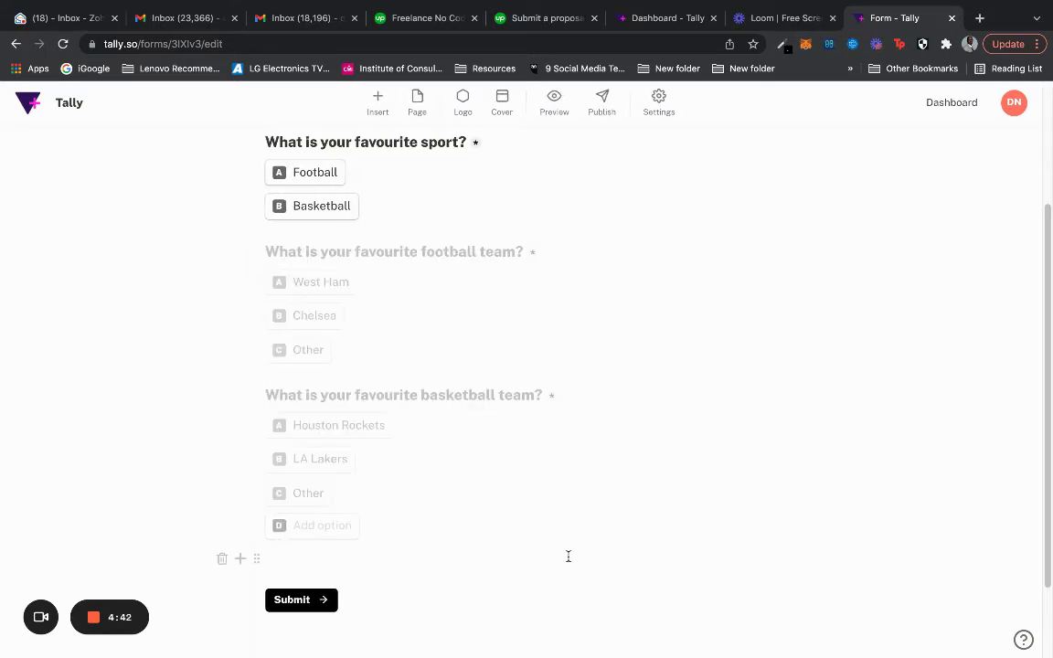
Insert a conditional logic block below the basketball team options.
scroll(567, 556, up, 2)
scroll(568, 556, down, 2)
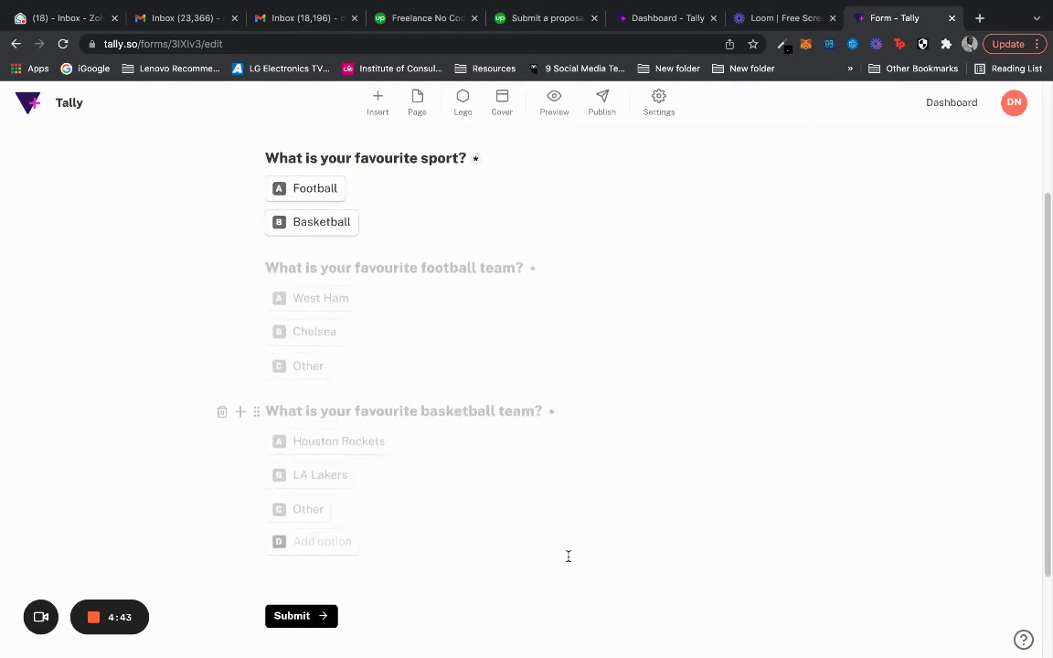
scroll(568, 555, down, 1)
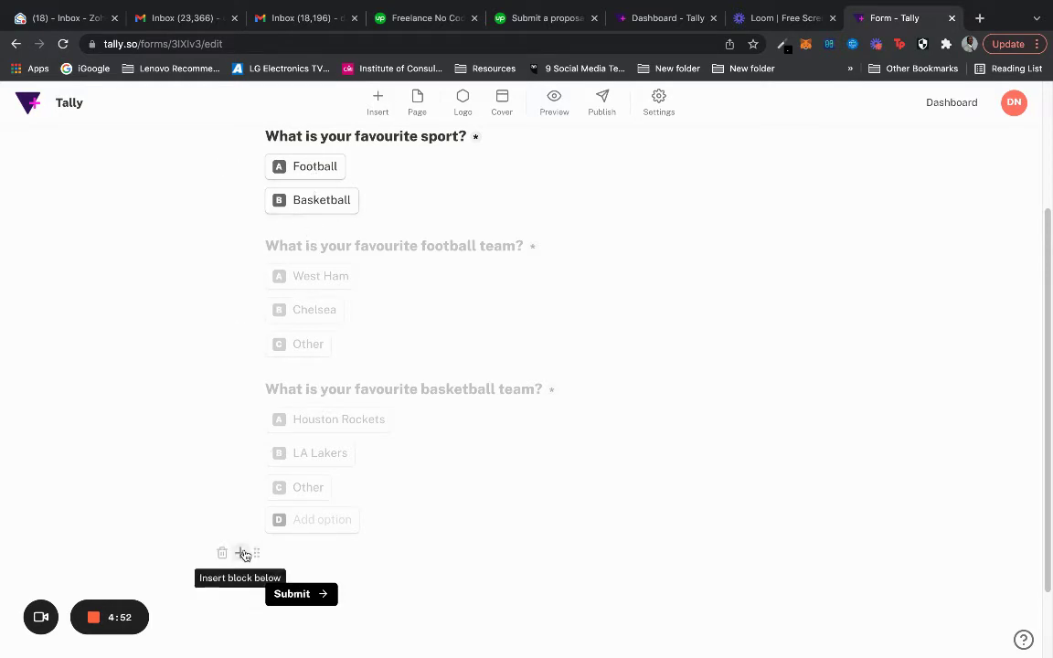
click(244, 555)
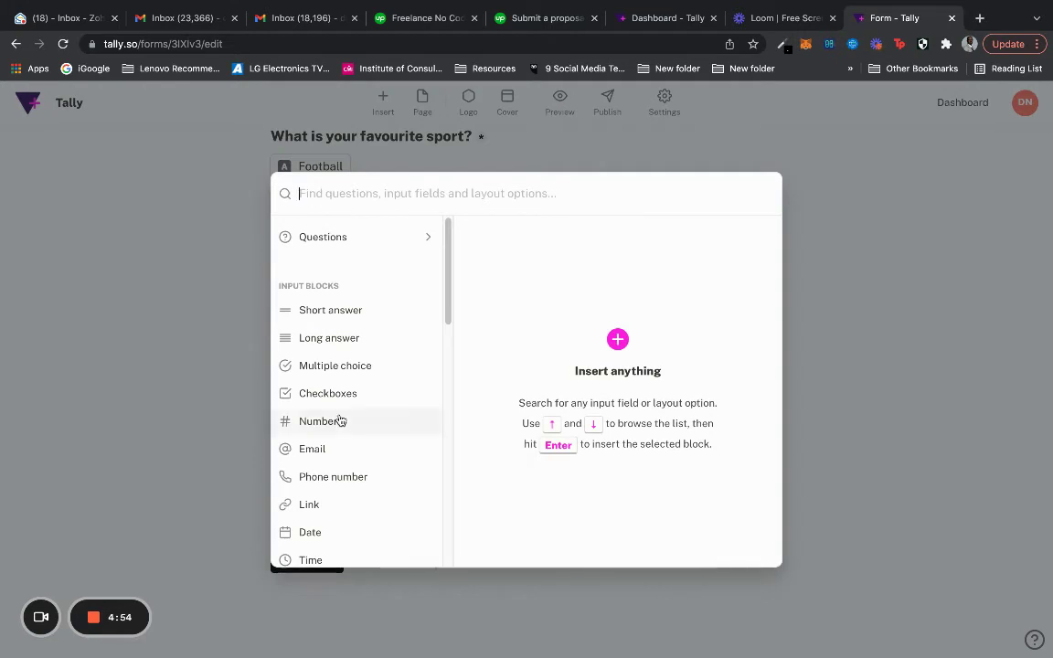
scroll(340, 420, down, 10)
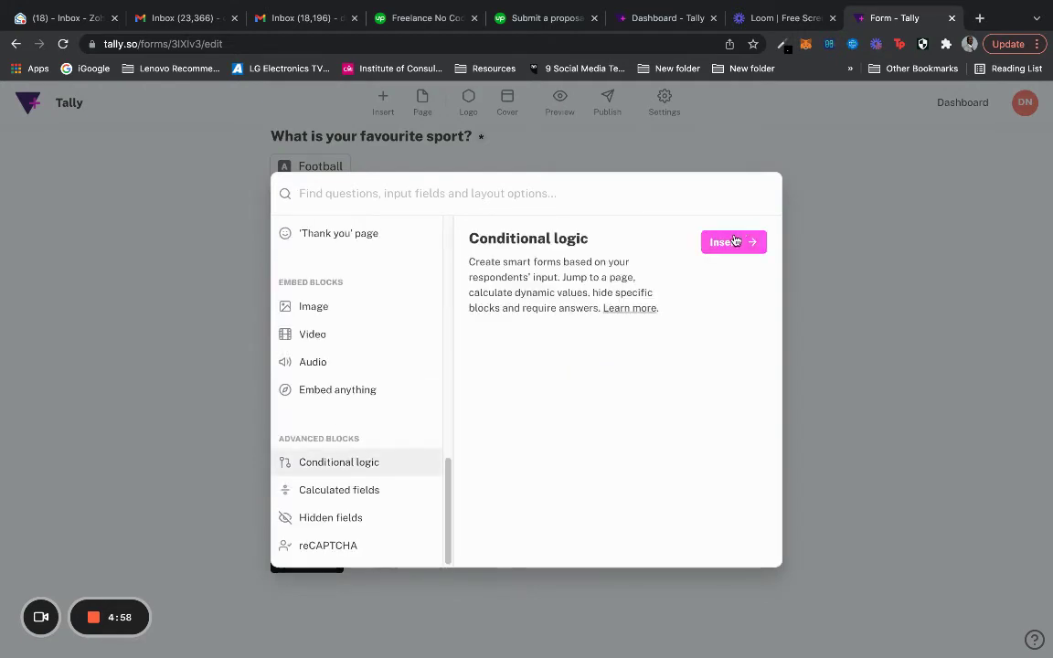
click(733, 242)
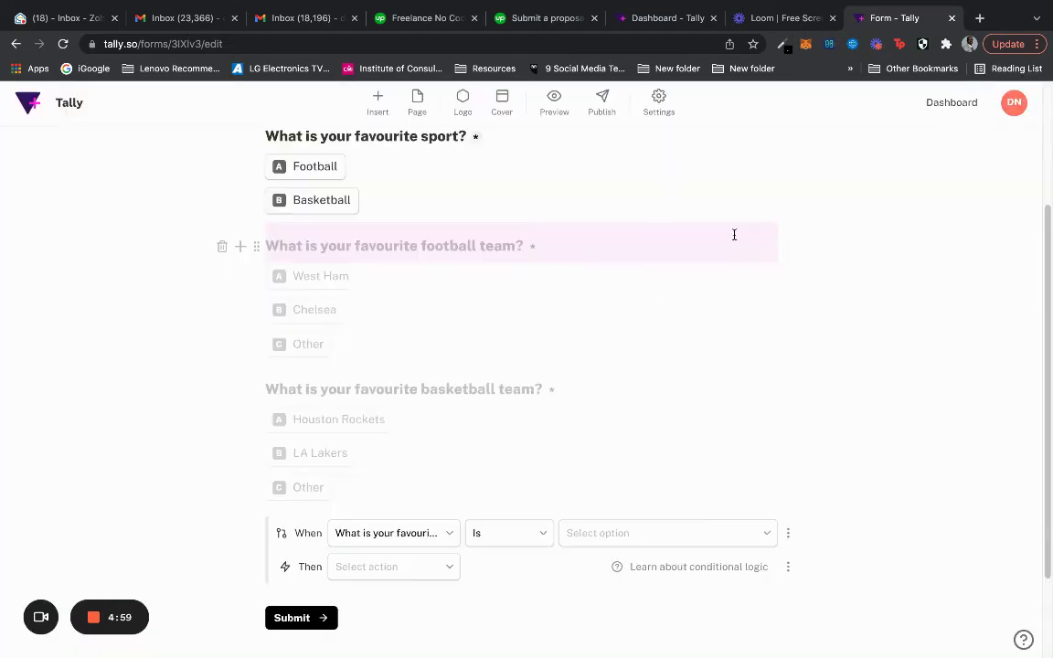
Set the logic condition to when "What is your favourite sport?" is Football.
click(400, 532)
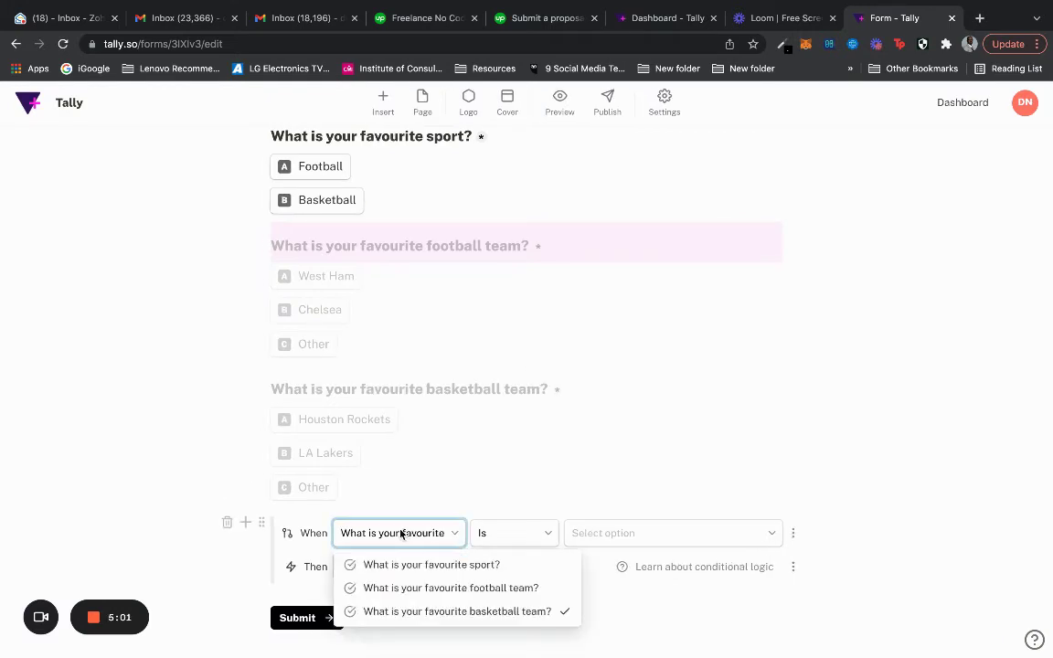
click(370, 568)
click(604, 535)
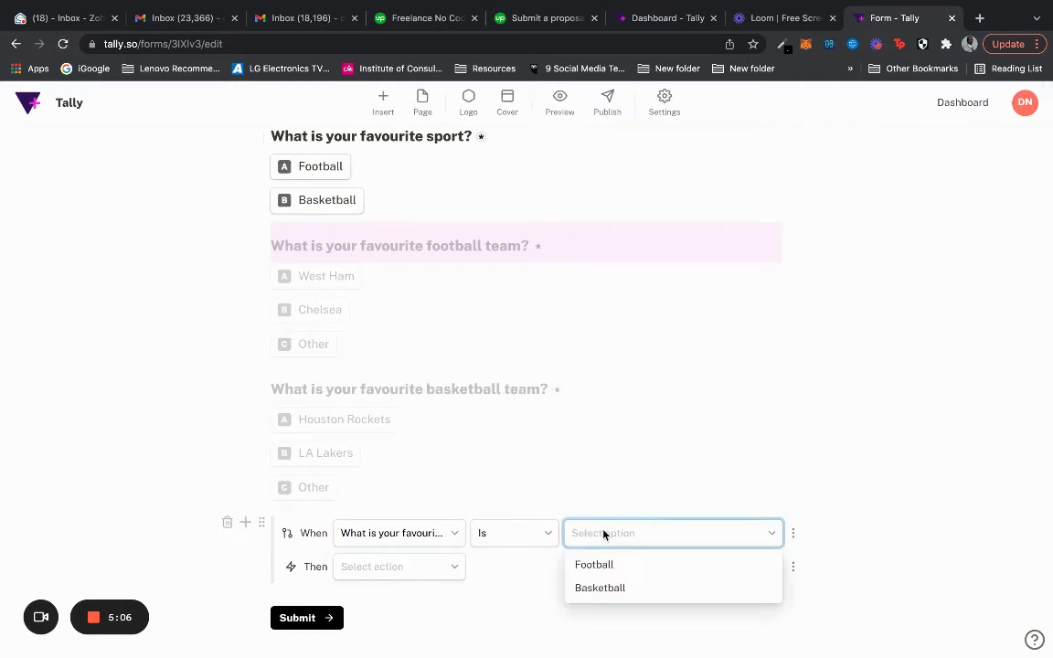
click(609, 566)
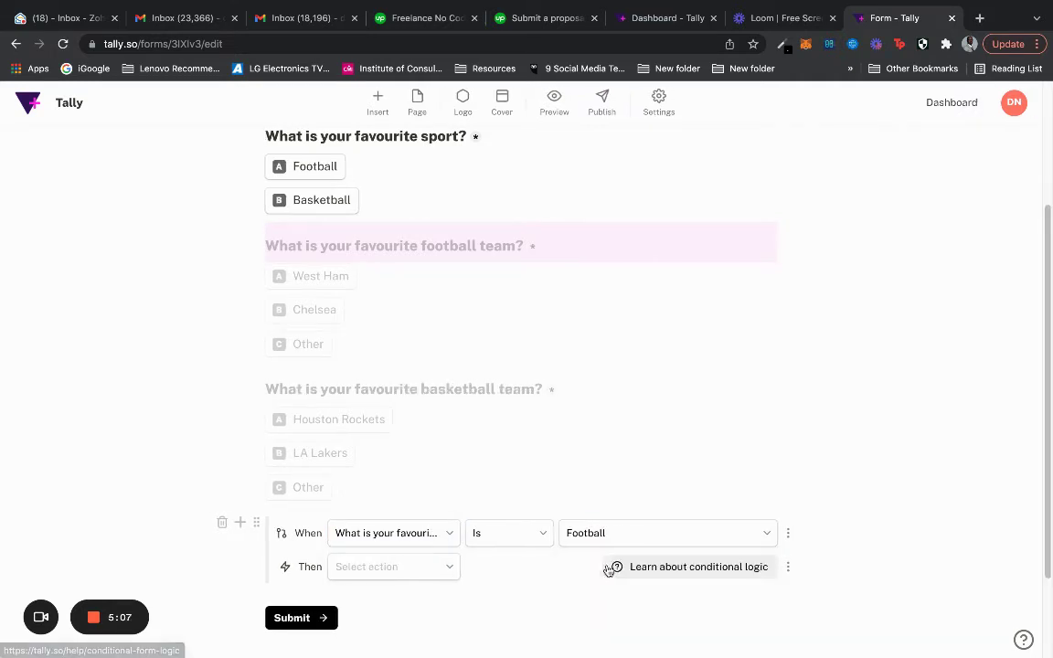
Set the rule's action to show the block "What is your favourite football team?".
click(397, 568)
click(404, 514)
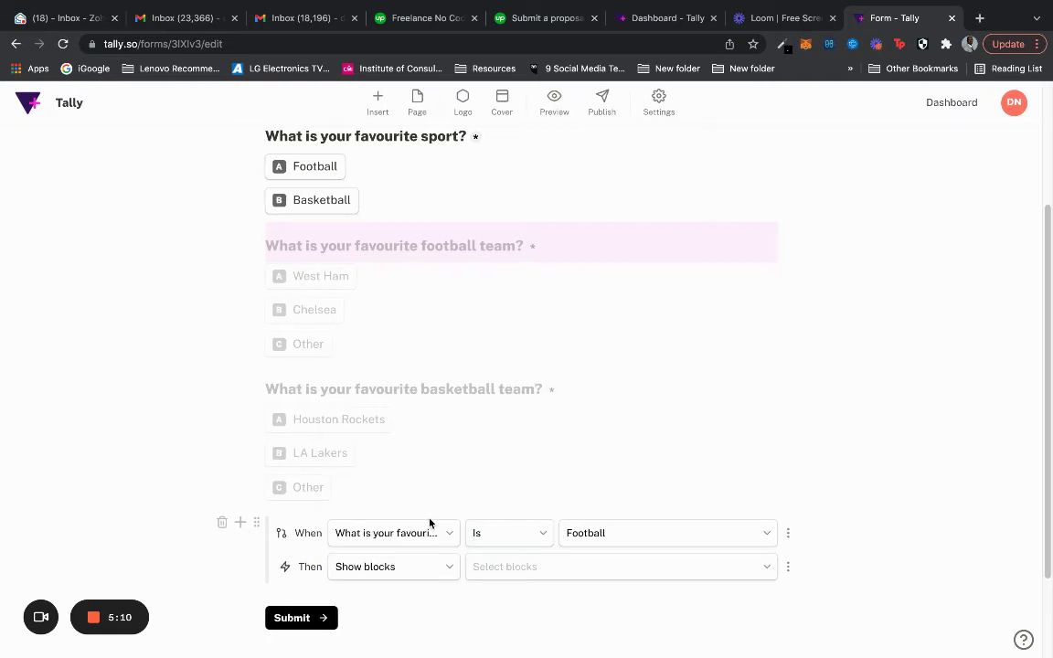
click(534, 569)
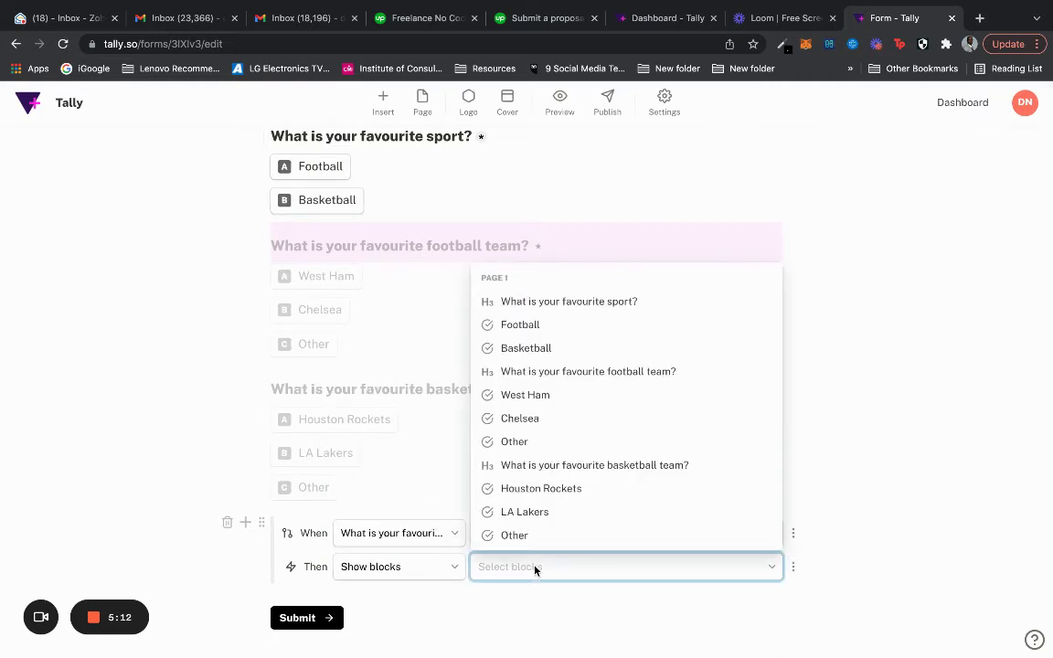
click(659, 373)
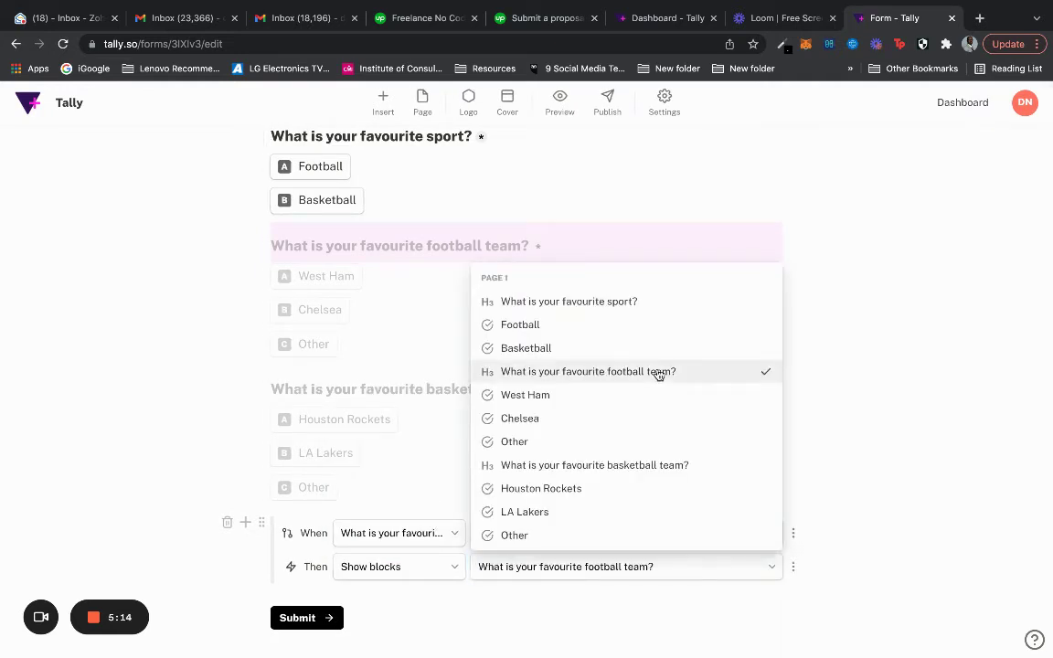
Add a second action to the Football rule that shows the West Ham block.
click(793, 571)
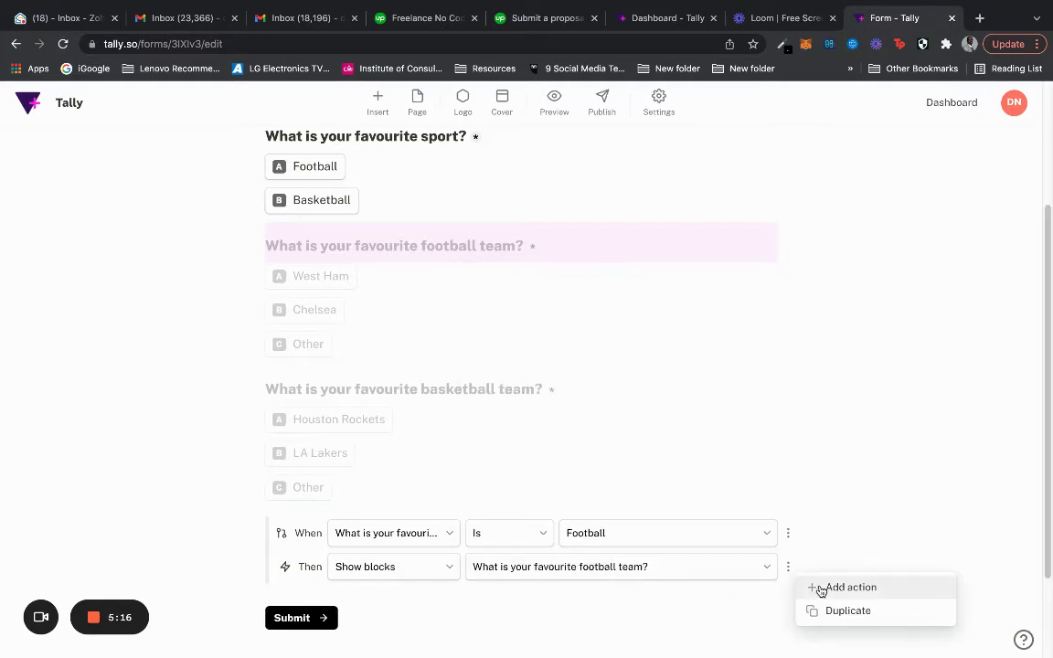
click(827, 588)
scroll(695, 551, down, 2)
click(418, 509)
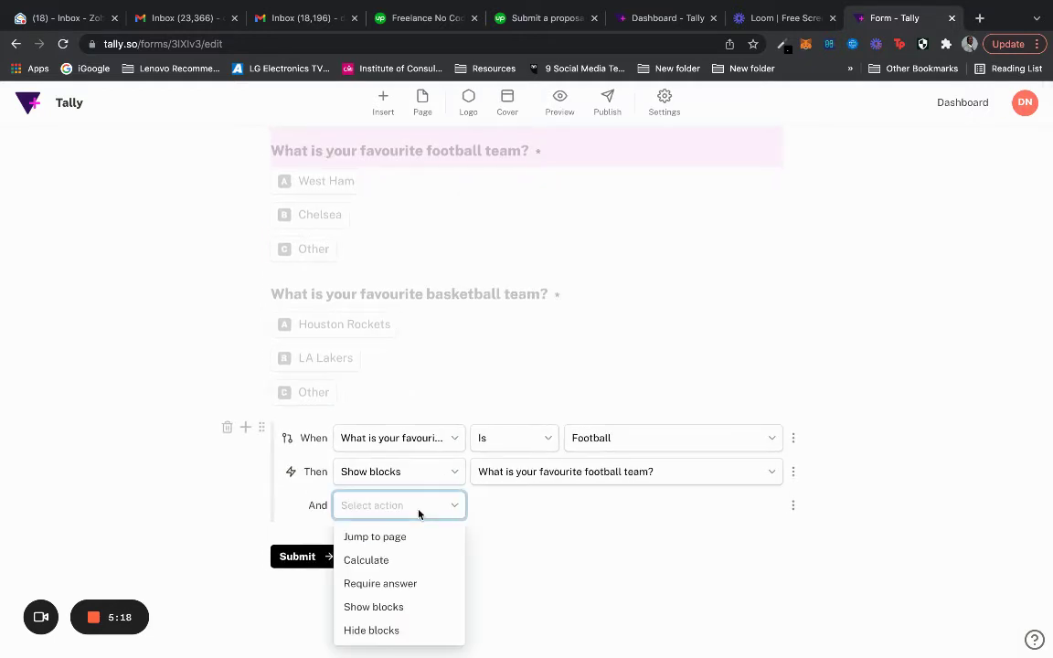
click(407, 606)
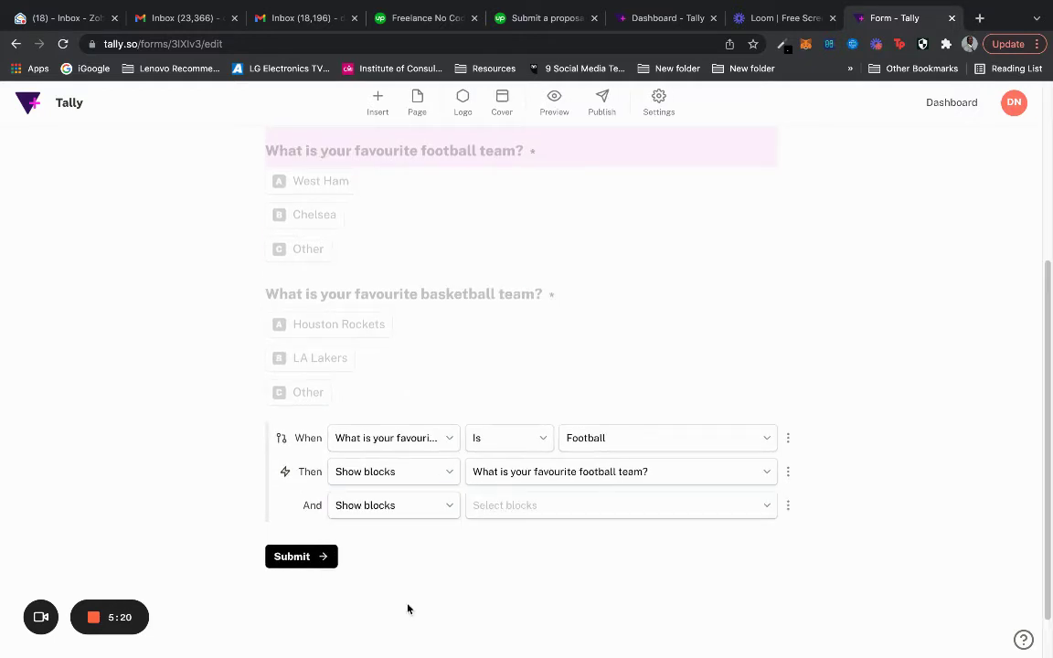
click(564, 505)
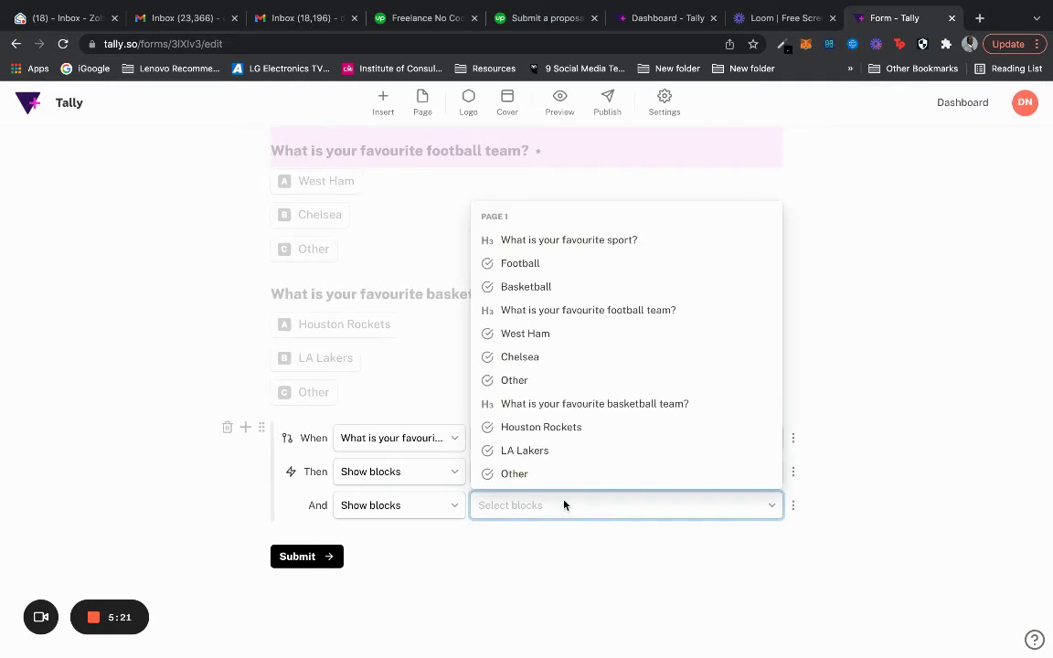
click(616, 336)
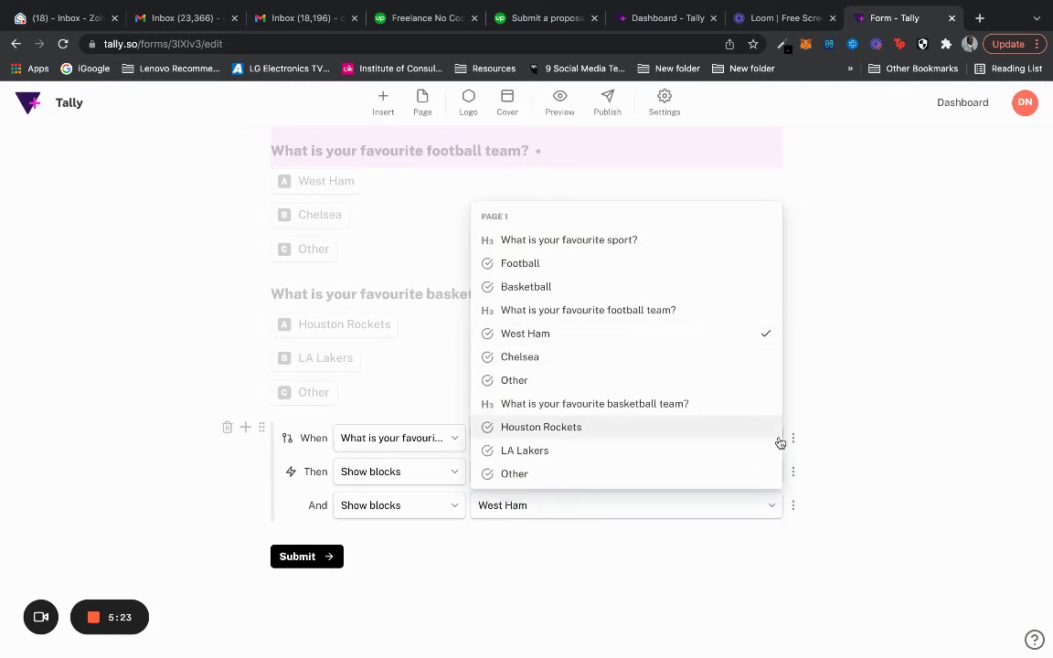
click(792, 505)
click(813, 562)
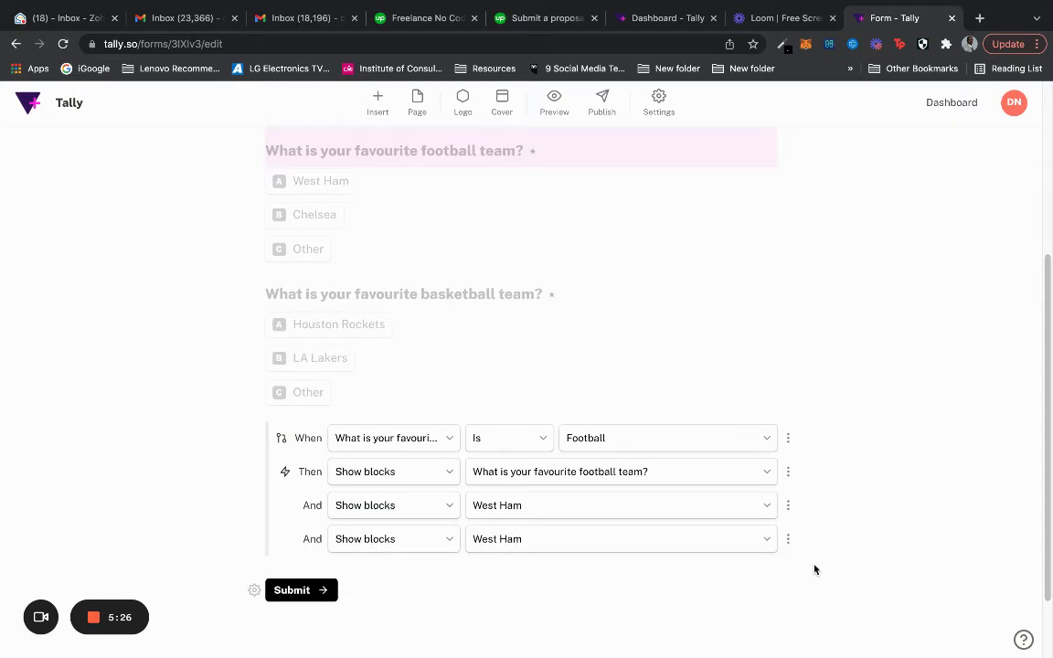
click(604, 540)
click(630, 391)
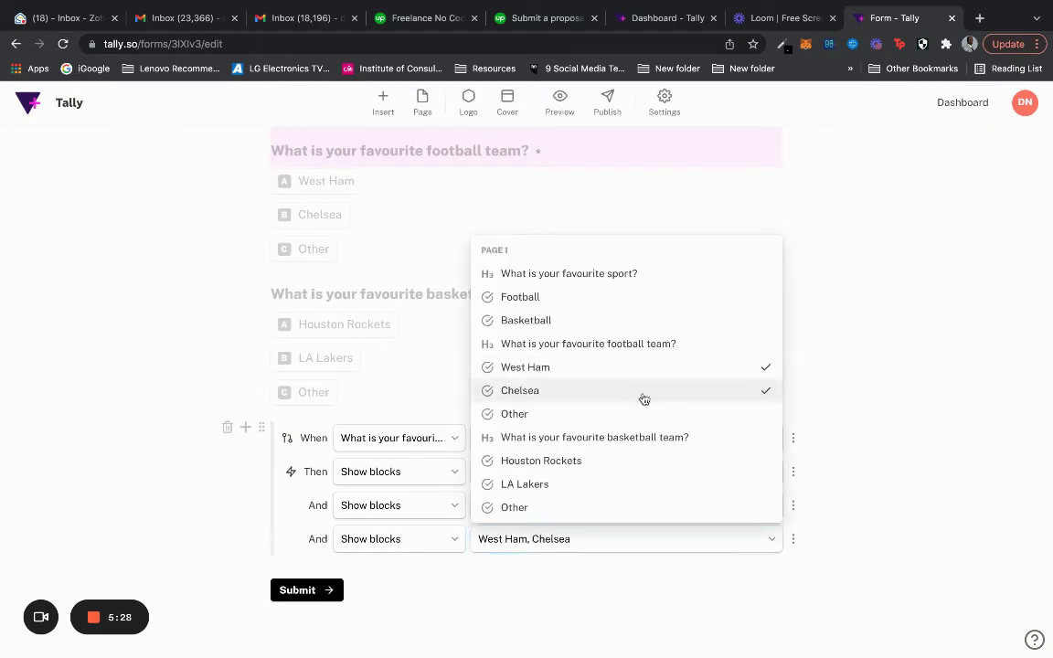
click(793, 540)
click(557, 538)
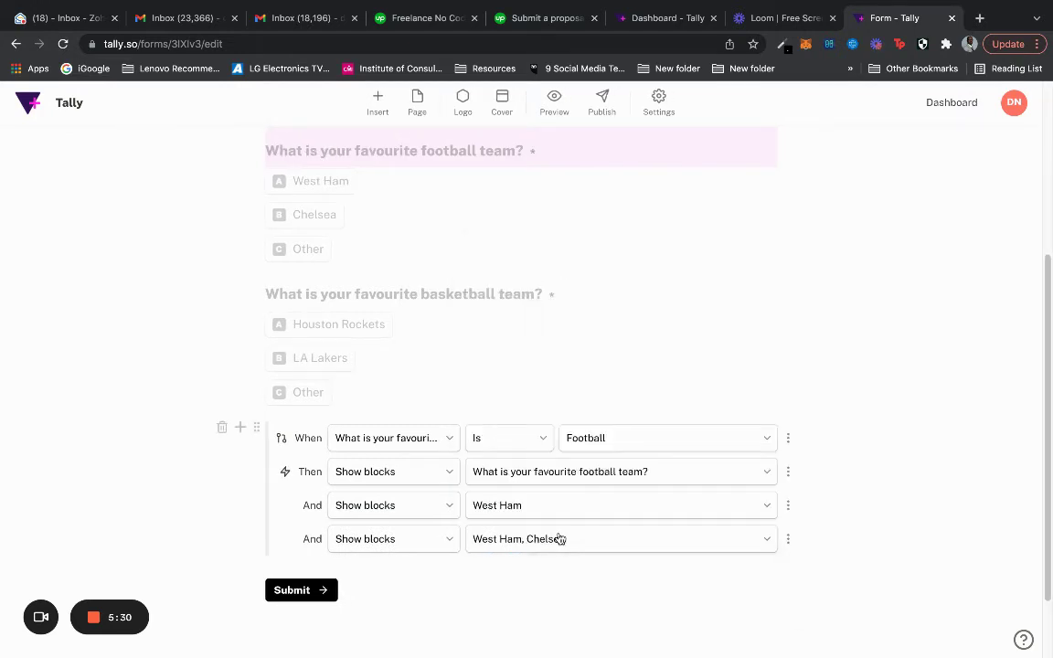
click(548, 539)
click(531, 540)
click(530, 542)
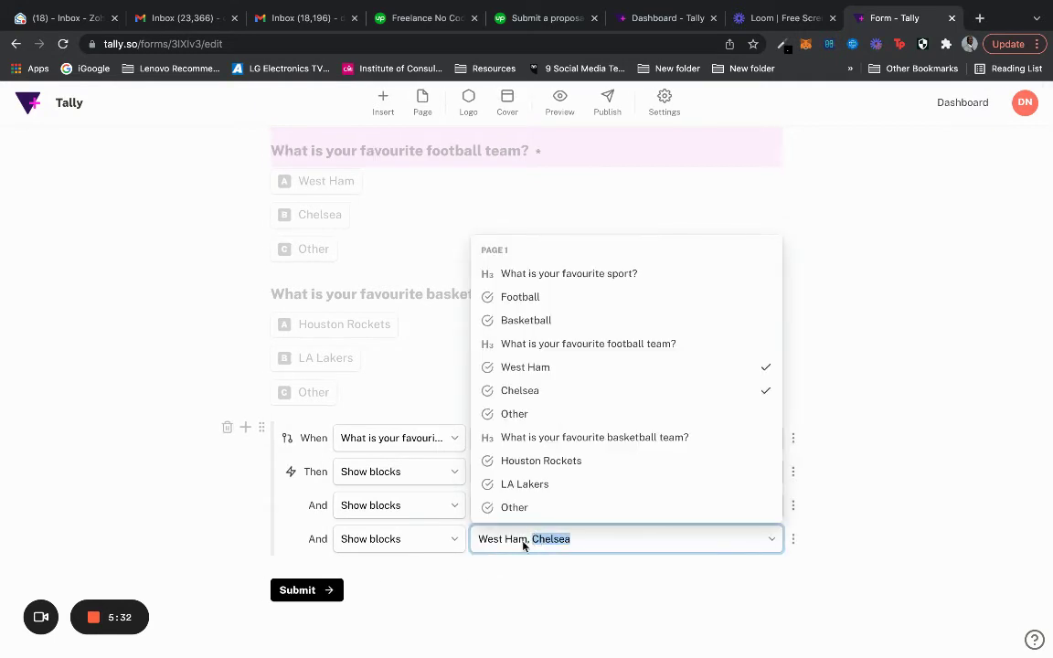
click(524, 544)
click(792, 539)
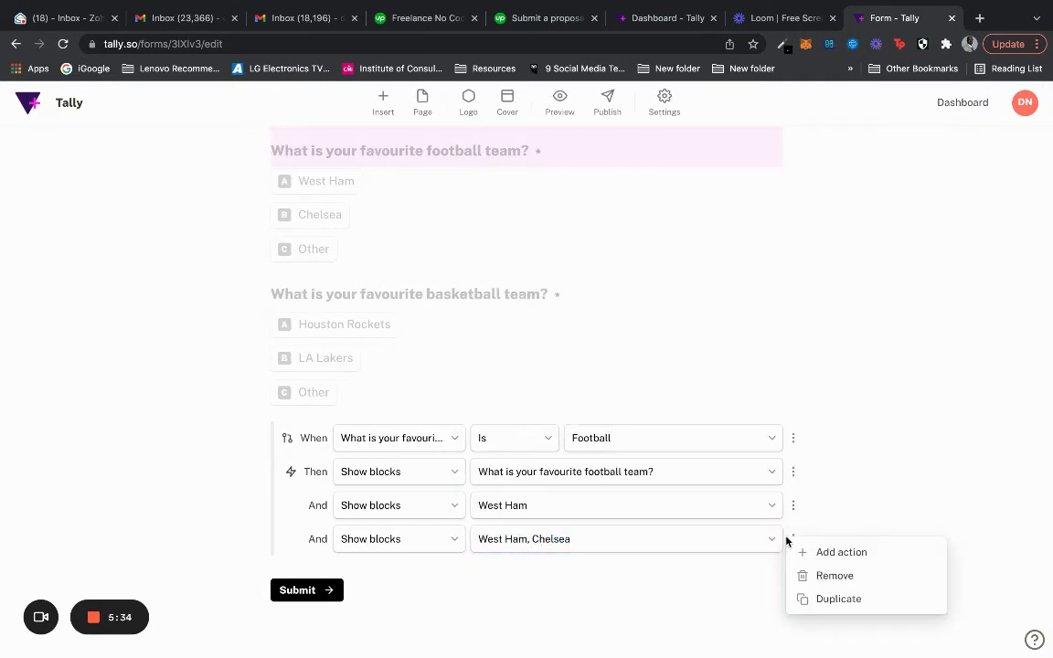
click(850, 575)
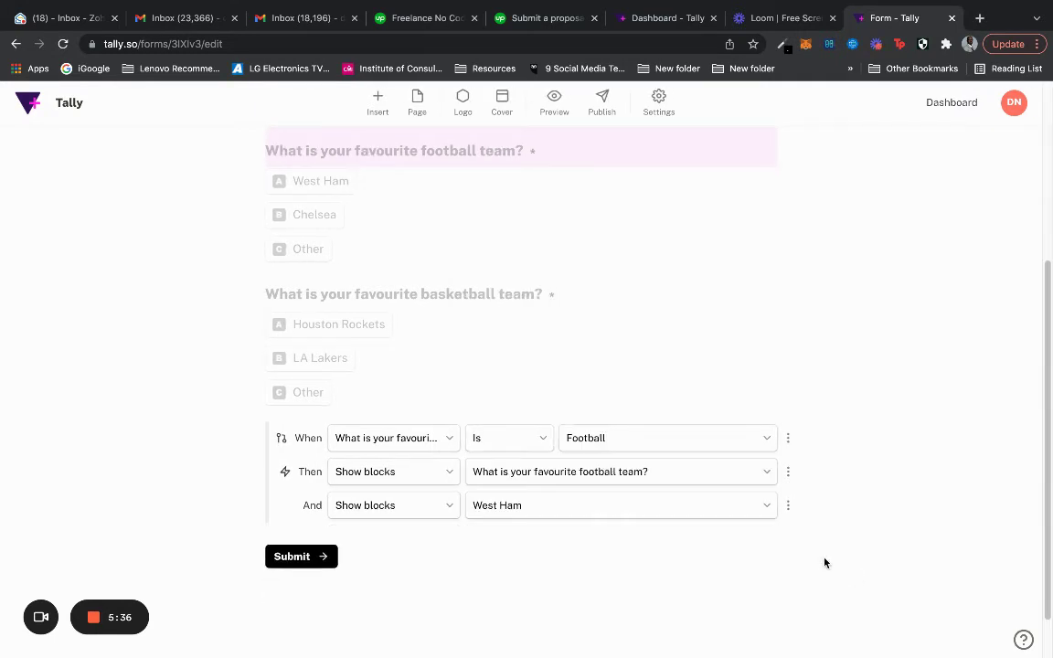
click(571, 508)
double_click(572, 508)
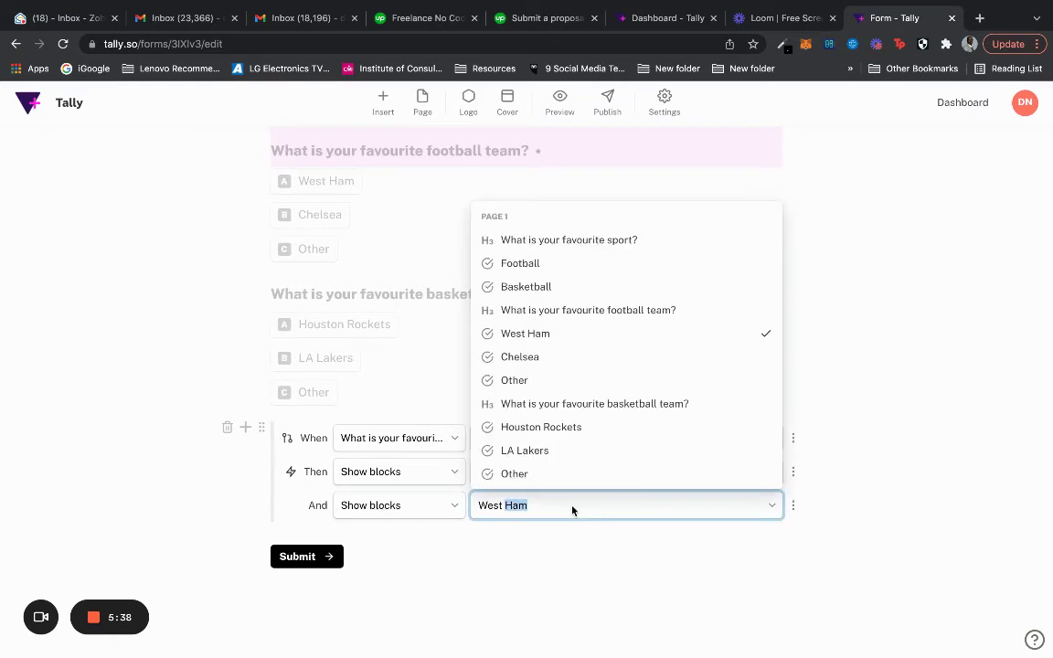
click(618, 357)
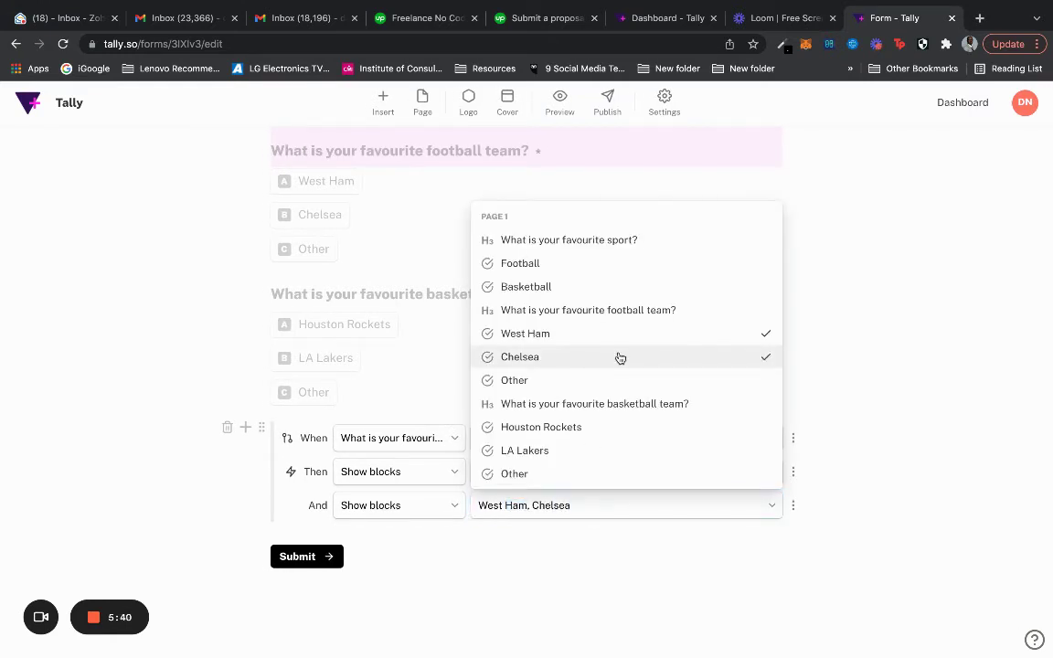
Remove the Football rule's second action and add West Ham, Chelsea and Other to the blocks shown by its first action.
click(792, 506)
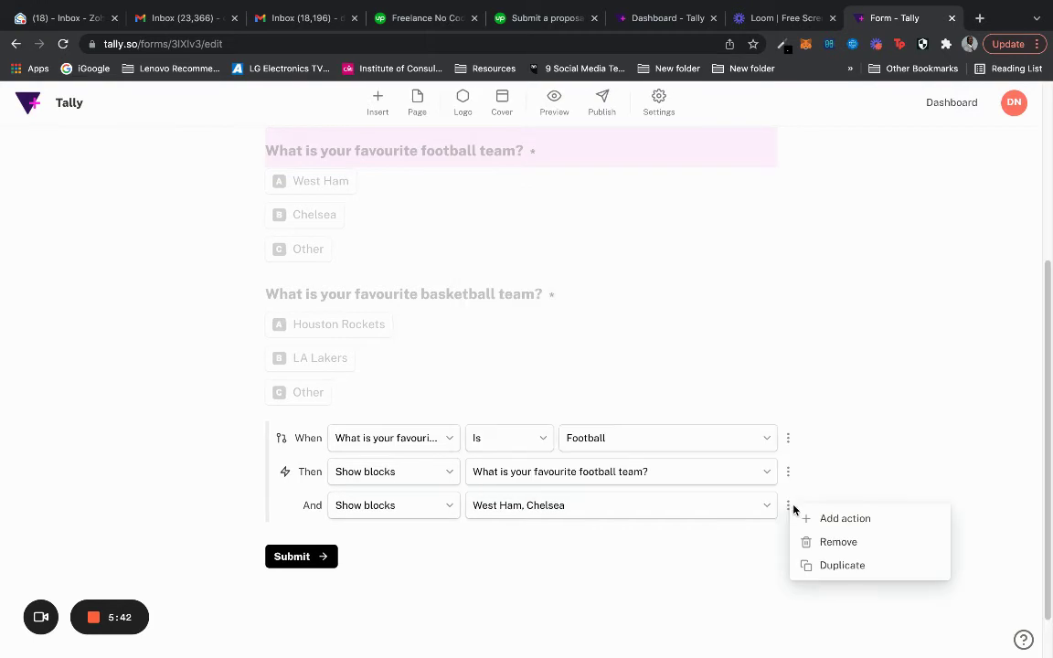
click(836, 544)
click(695, 477)
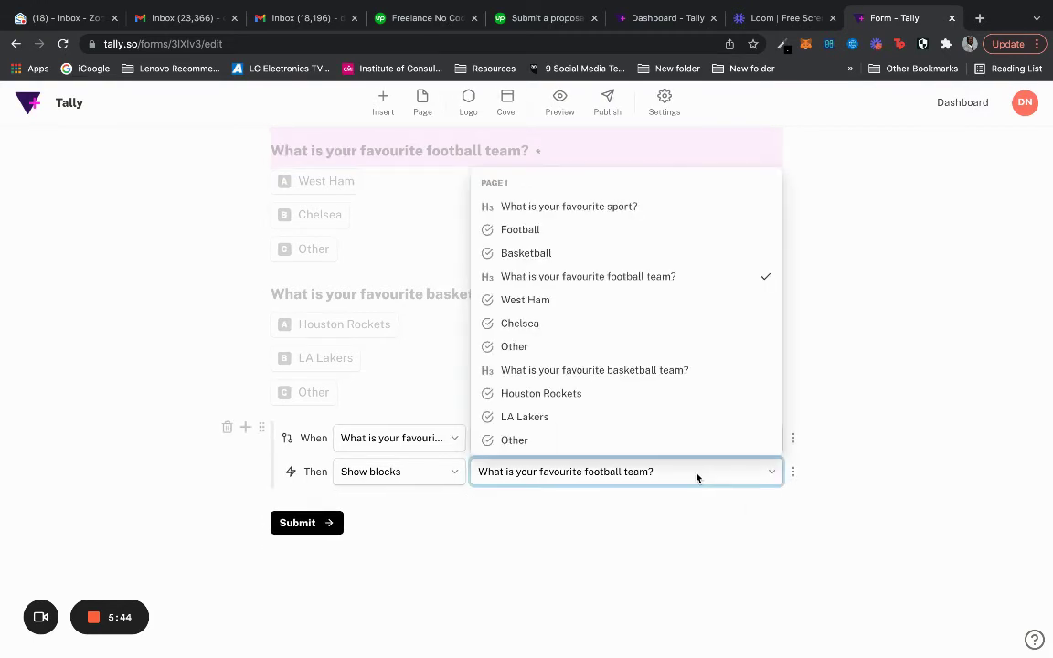
click(637, 300)
click(630, 325)
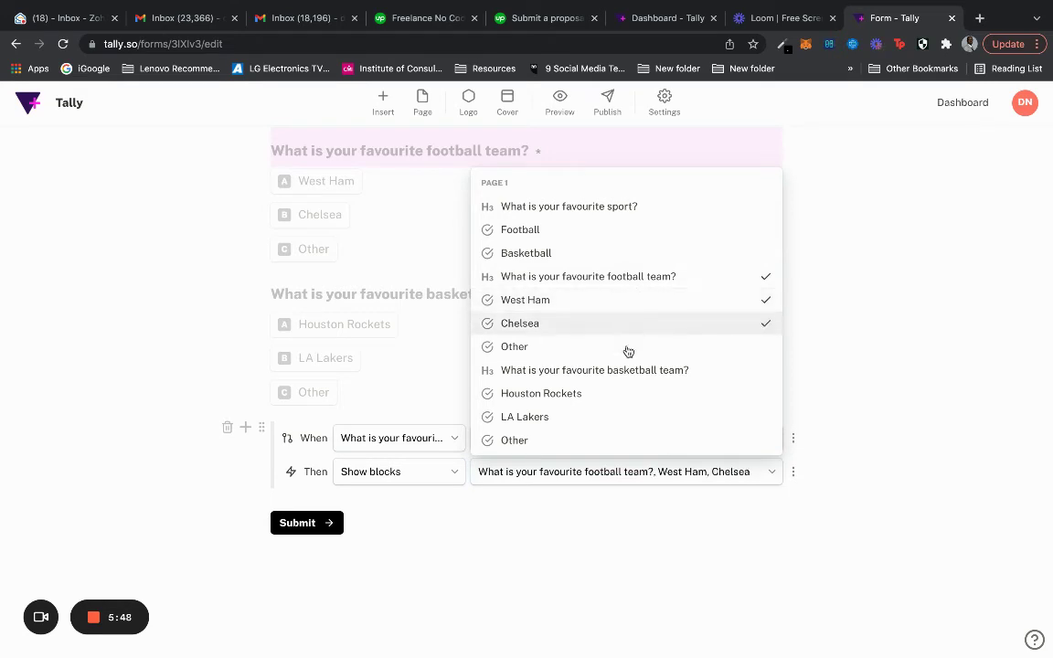
click(627, 349)
click(316, 441)
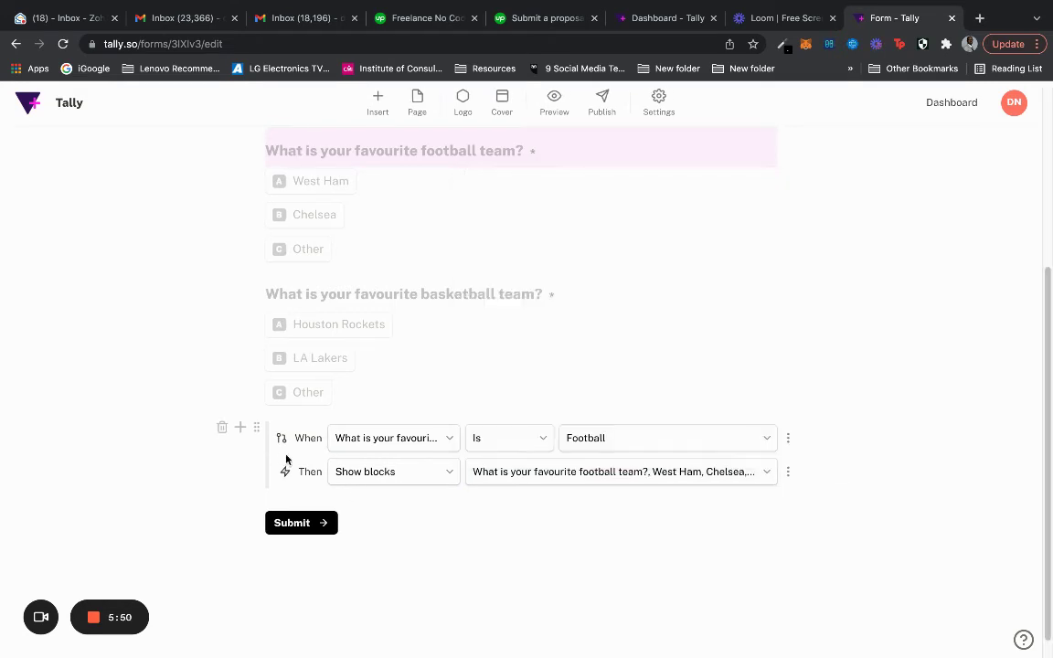
scroll(283, 460, up, 1)
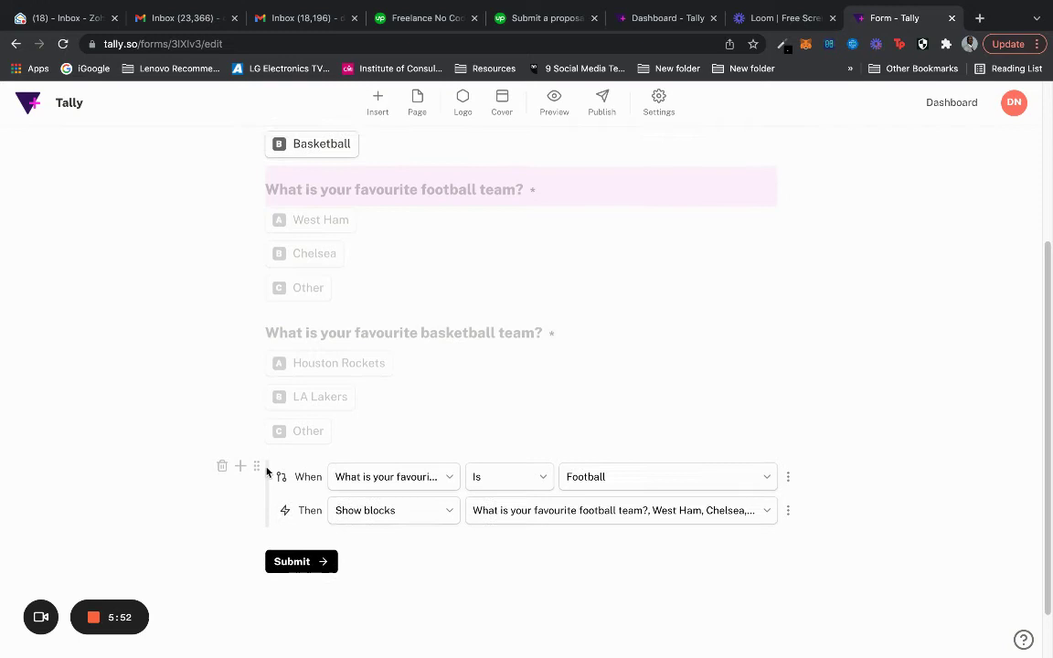
scroll(270, 470, up, 1)
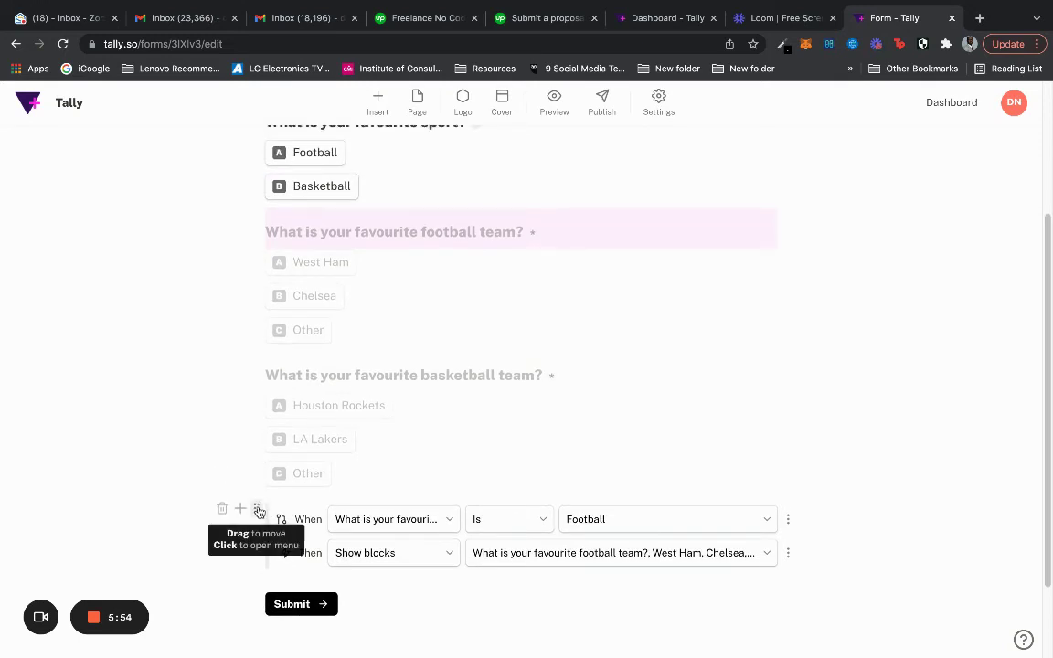
drag(258, 519, 260, 220)
drag(258, 512, 260, 211)
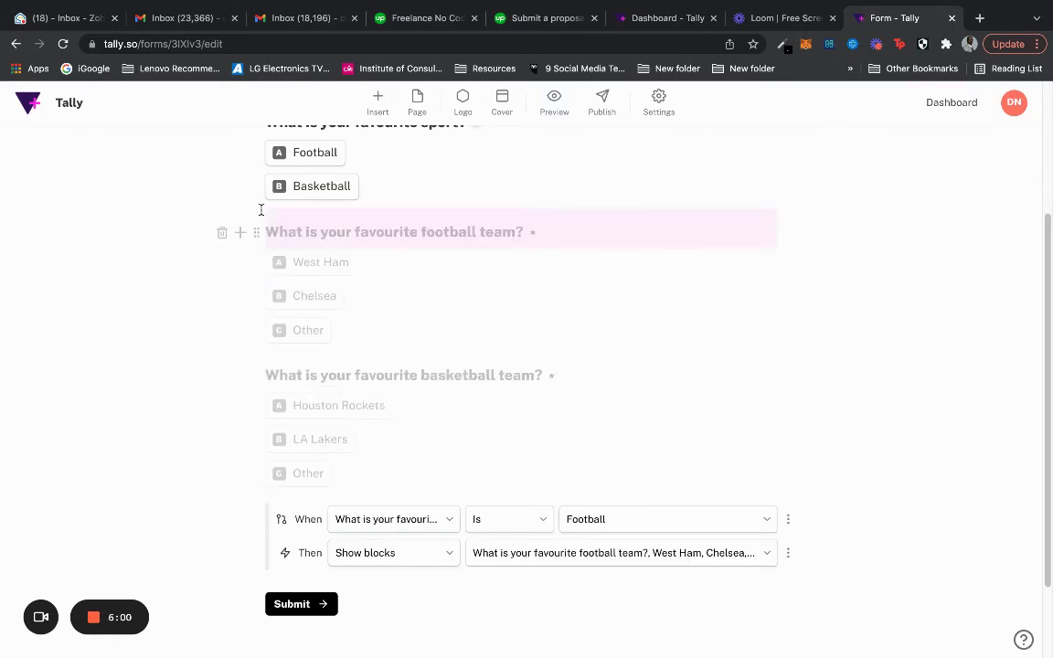
Move the "What is your favourite football team?" question below the basketball team options, directly above the Football rule.
drag(251, 380, 259, 588)
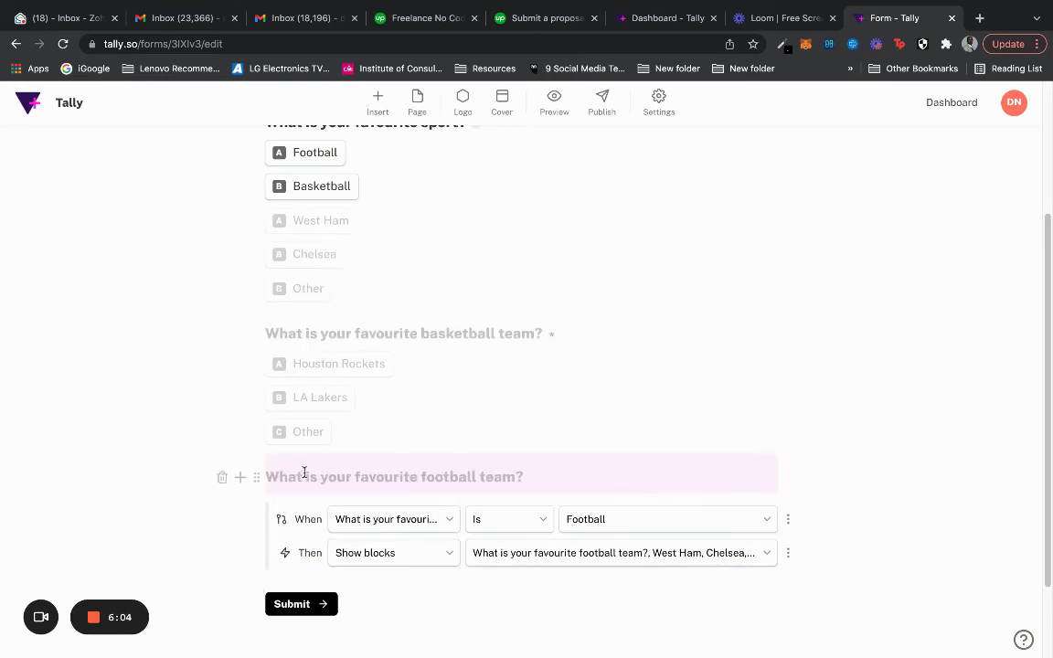
mouse_move(447, 450)
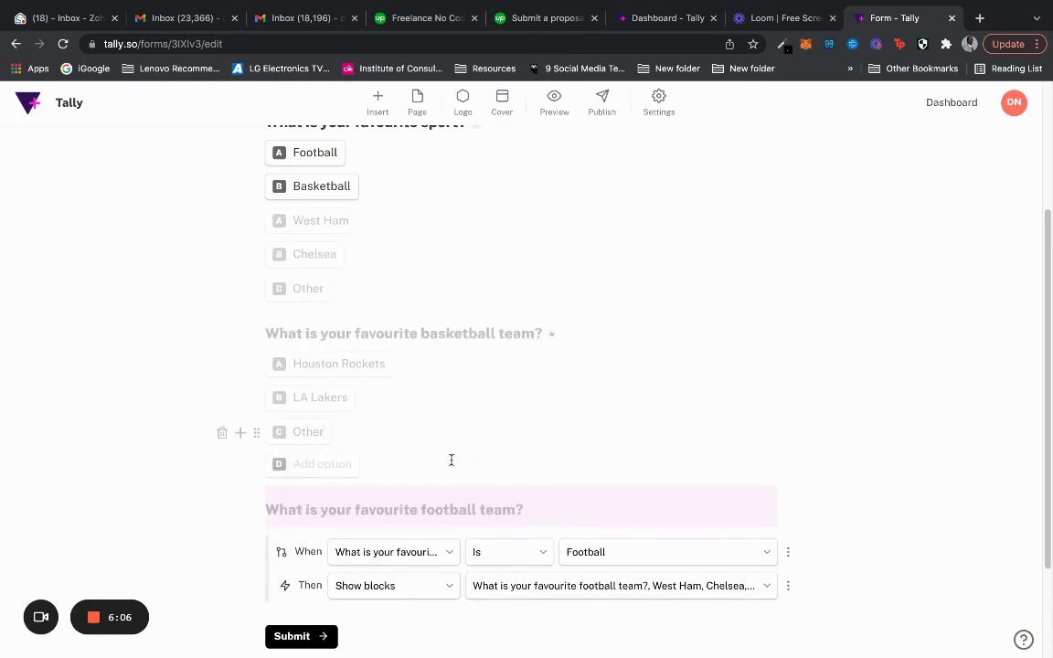
Insert a second conditional logic block directly below the Football rule.
scroll(574, 477, down, 3)
click(571, 535)
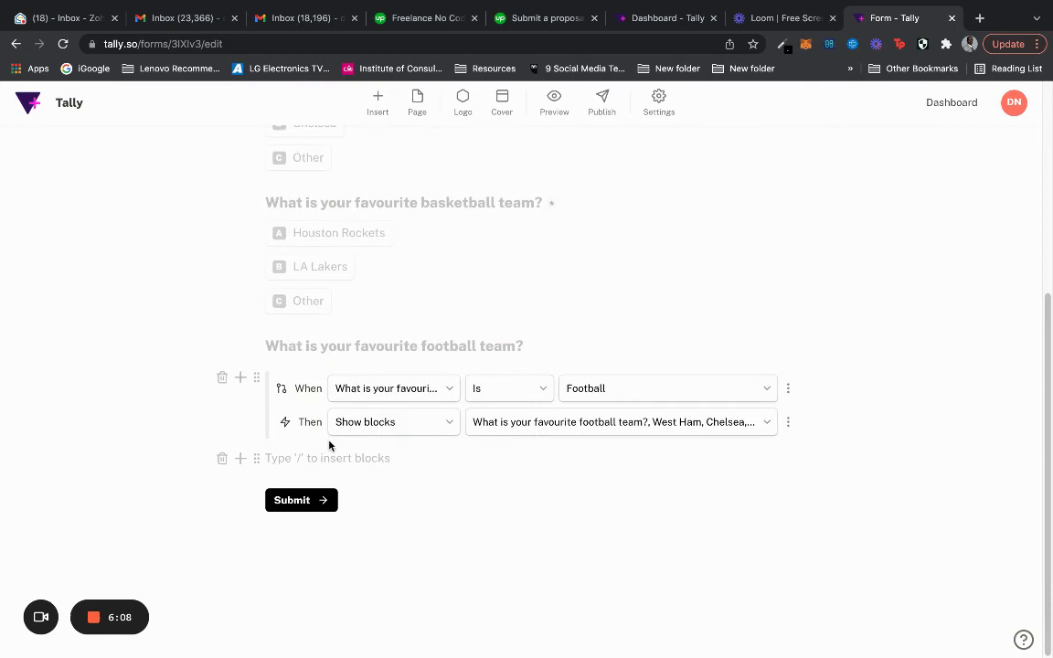
click(240, 460)
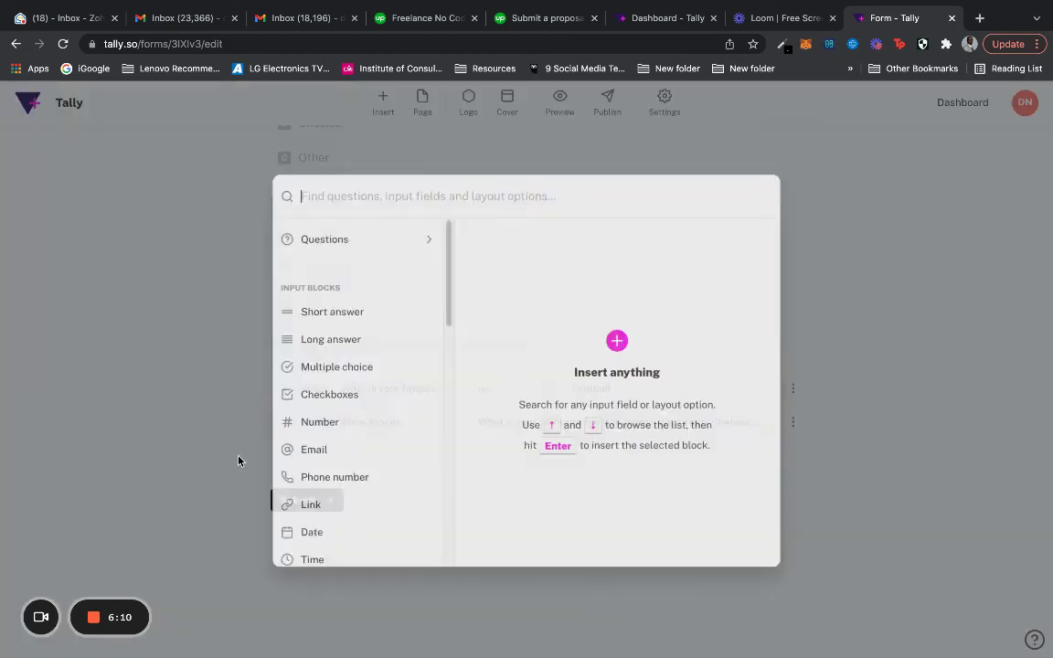
scroll(342, 447, down, 10)
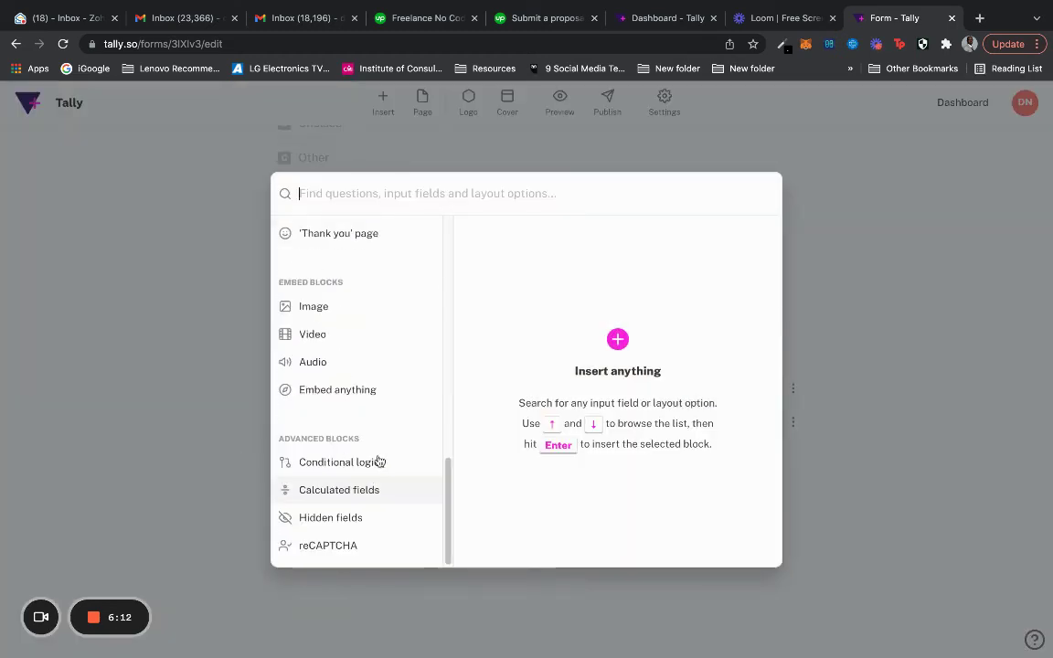
mouse_move(378, 463)
click(728, 241)
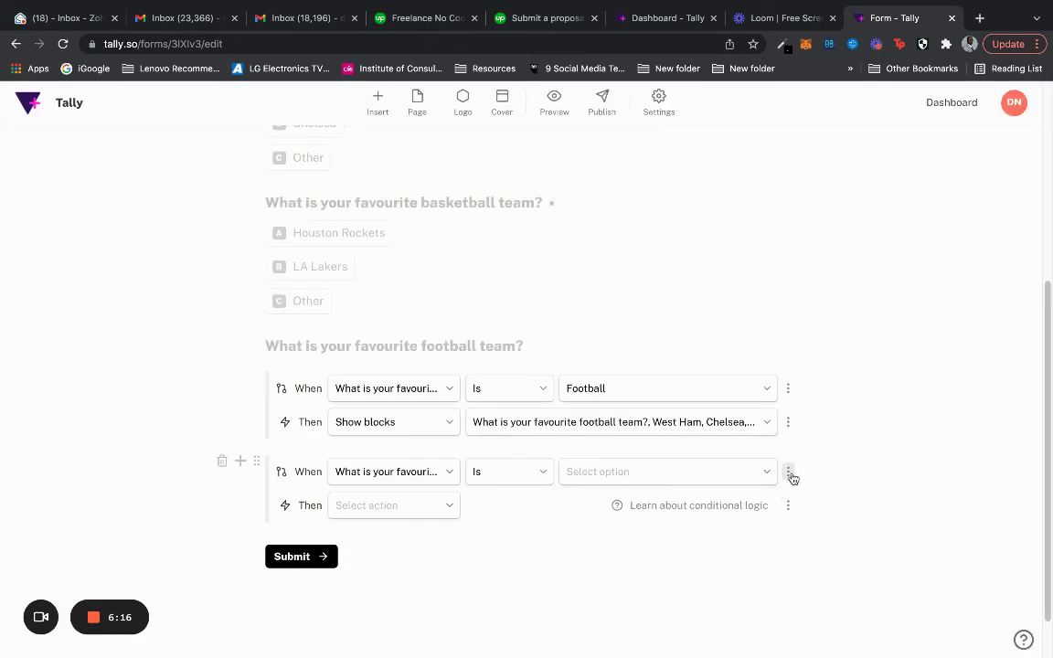
click(789, 422)
click(823, 433)
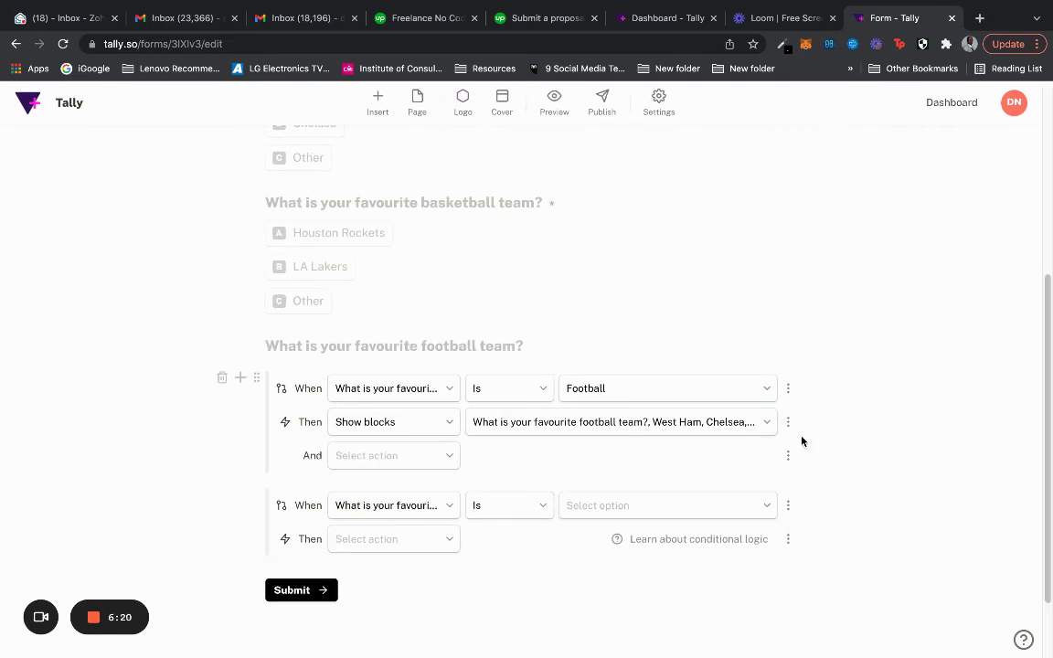
click(431, 455)
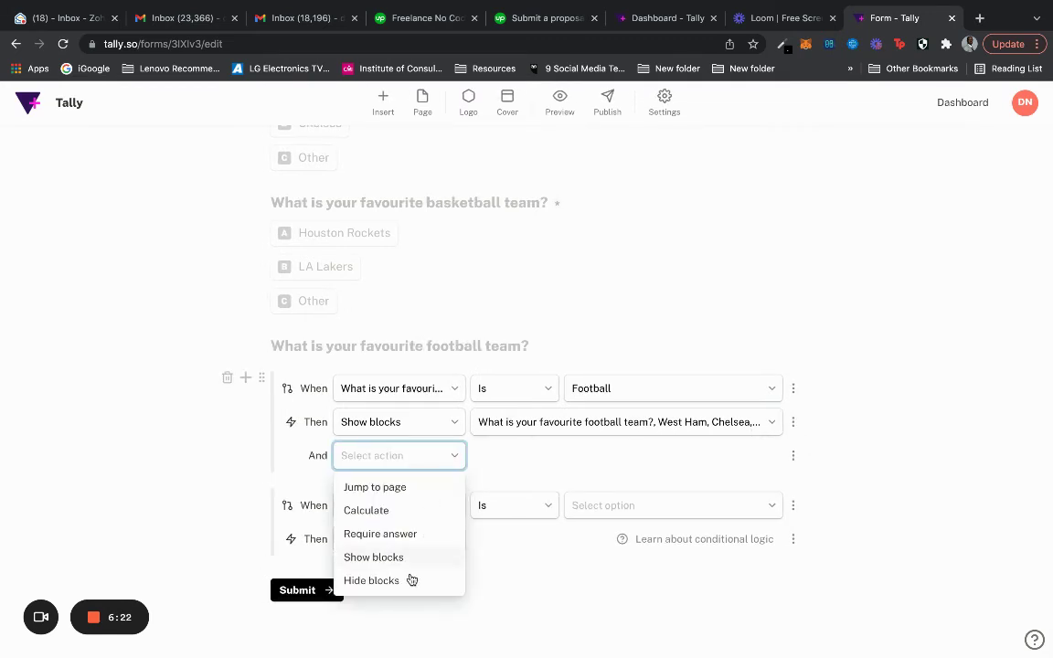
click(510, 454)
click(443, 456)
click(792, 455)
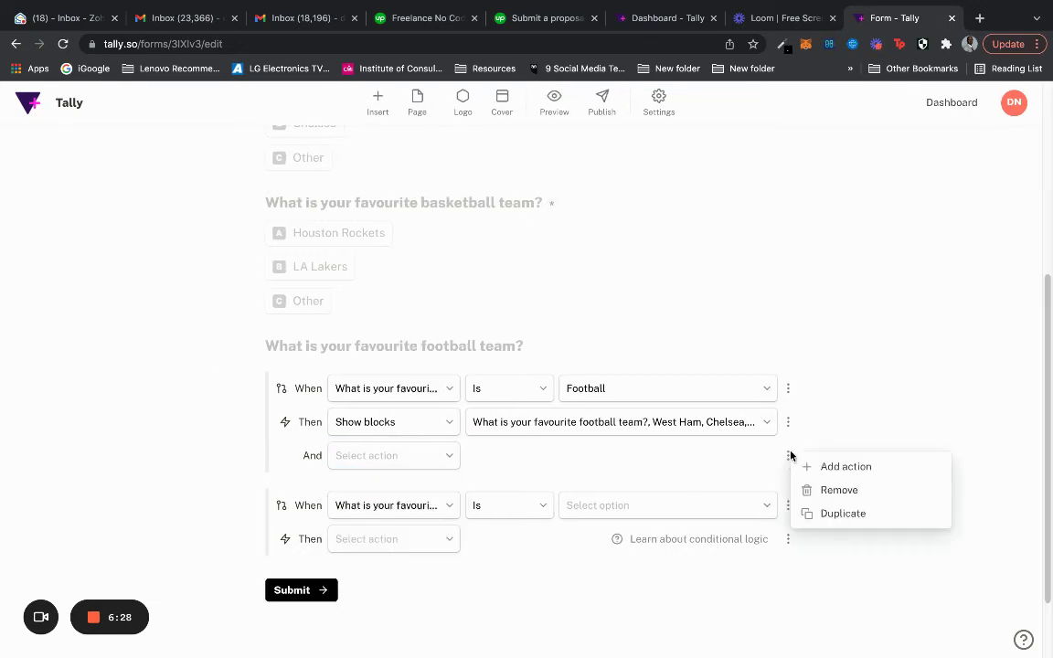
click(832, 490)
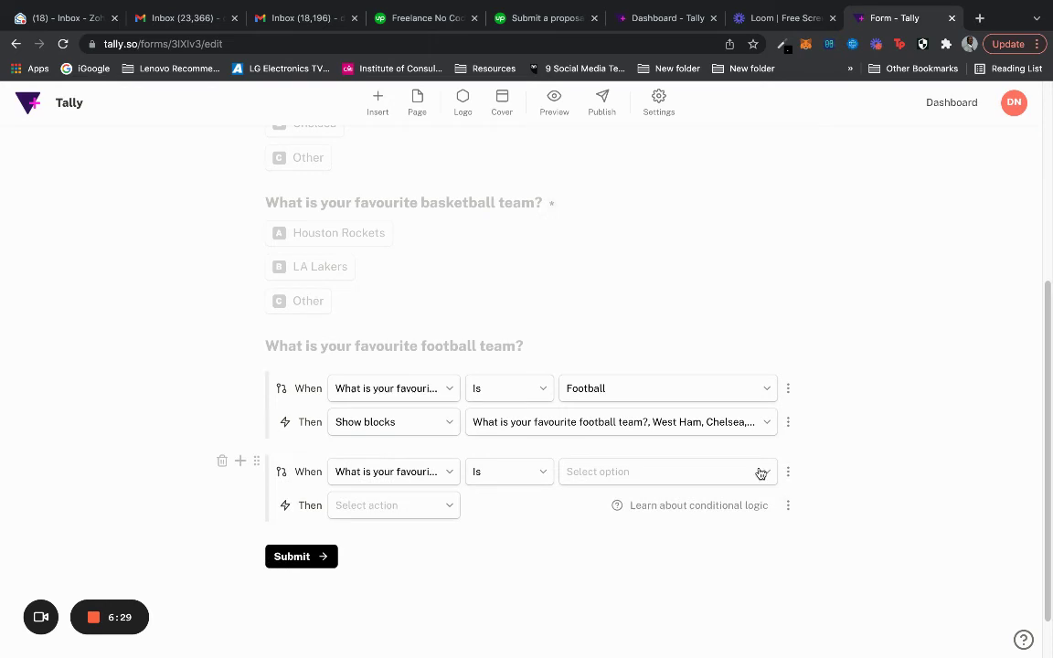
Set the second rule's condition to when "What is your favourite sport?" is Basketball.
click(415, 472)
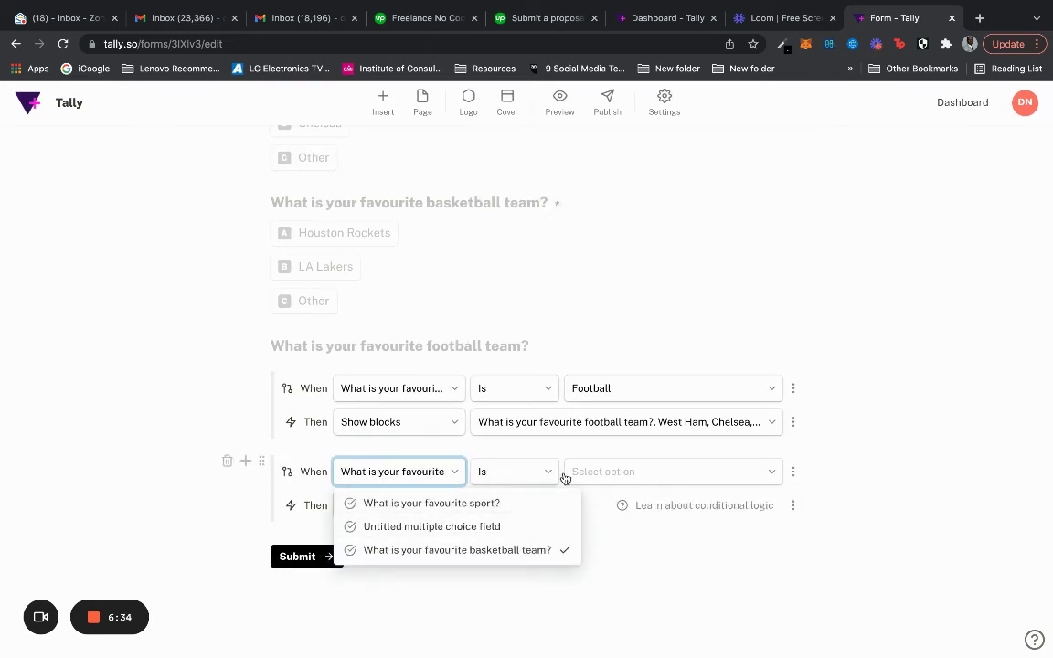
click(494, 502)
click(603, 474)
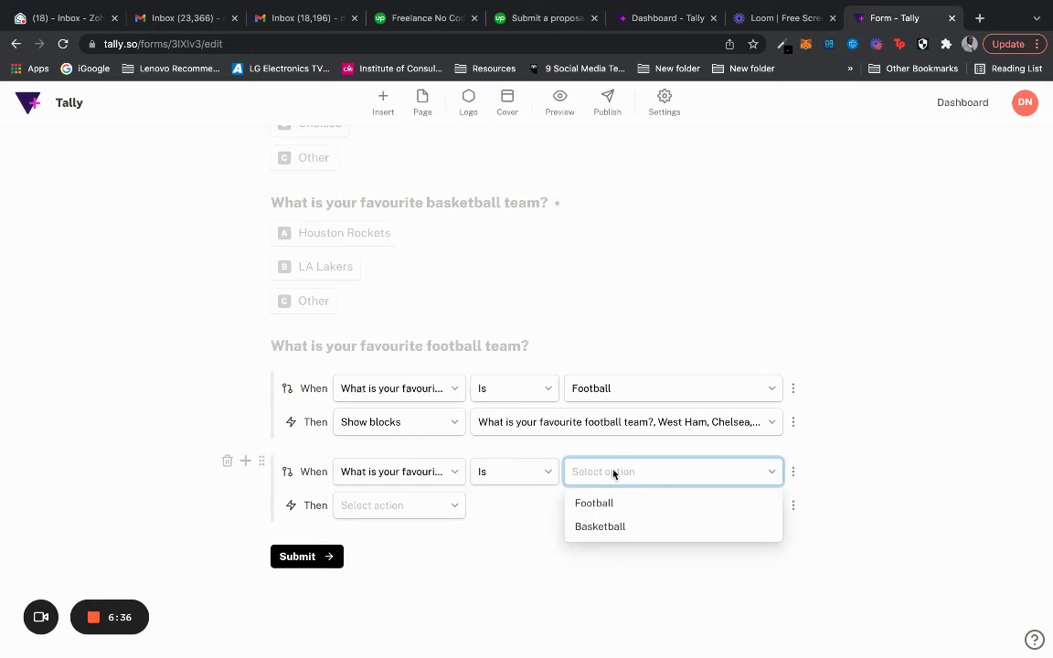
click(611, 527)
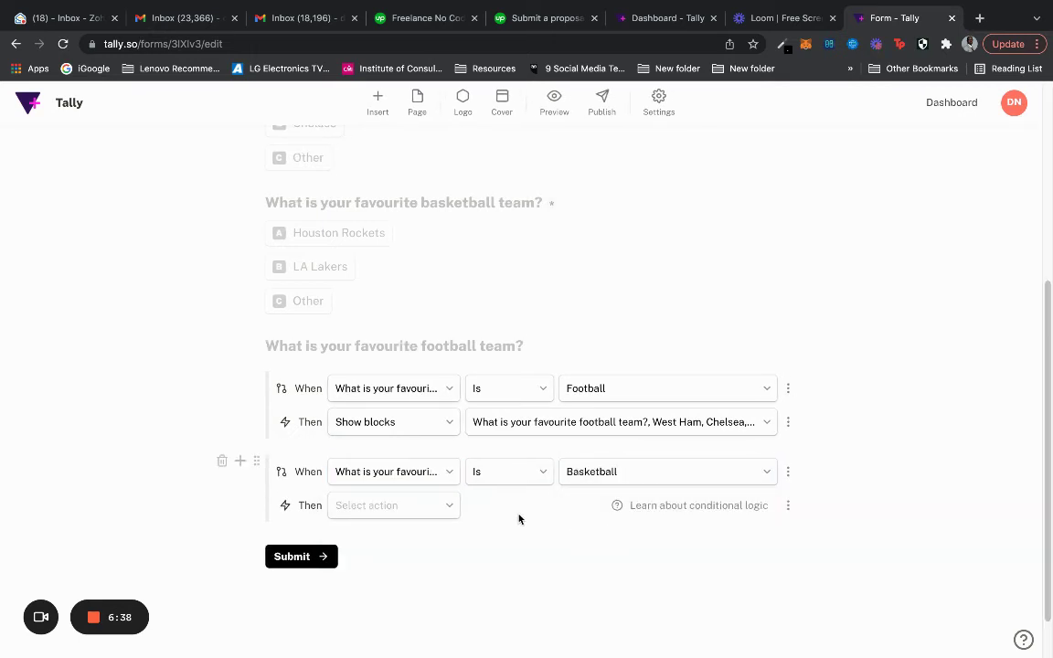
Make the Basketball rule show the blocks "What is your favourite basketball team?", Houston Rockets, LA Lakers and the basketball Other option.
click(415, 504)
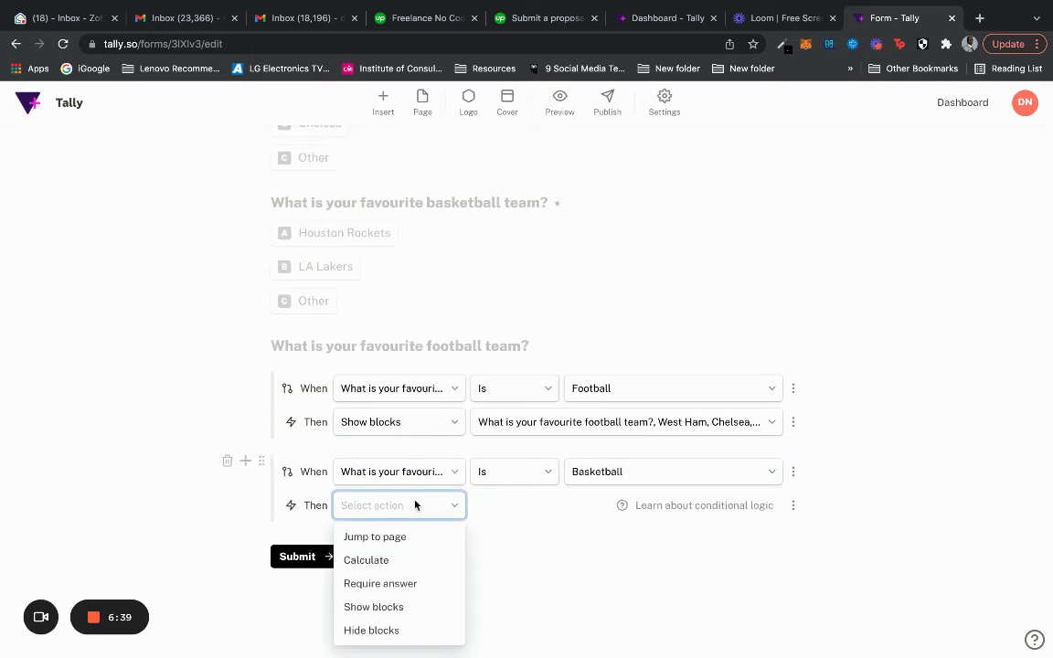
click(405, 607)
click(531, 507)
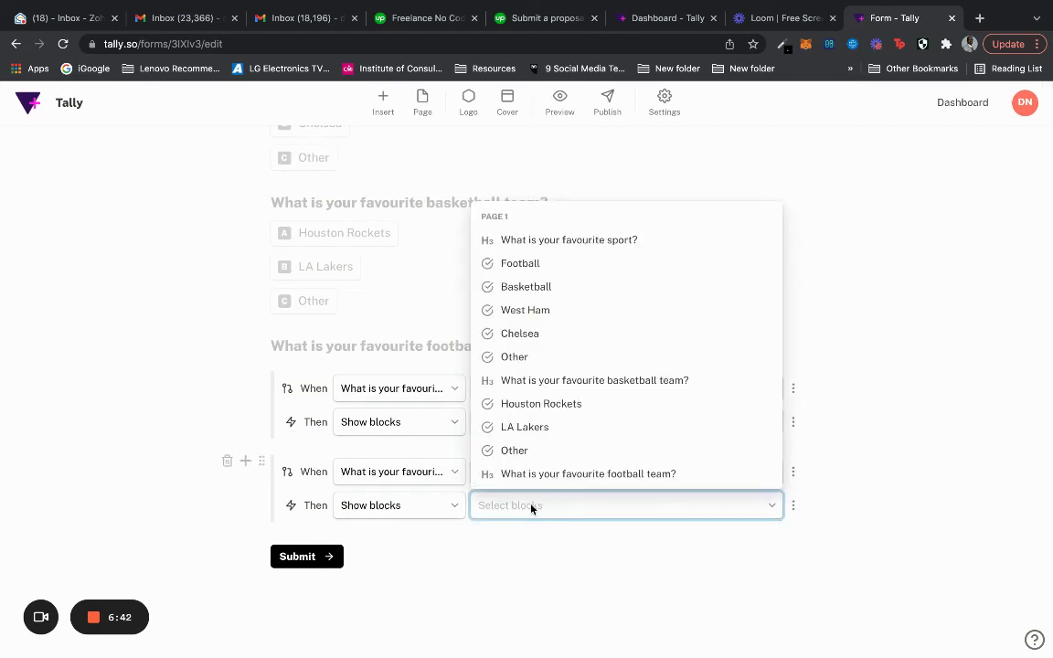
click(603, 384)
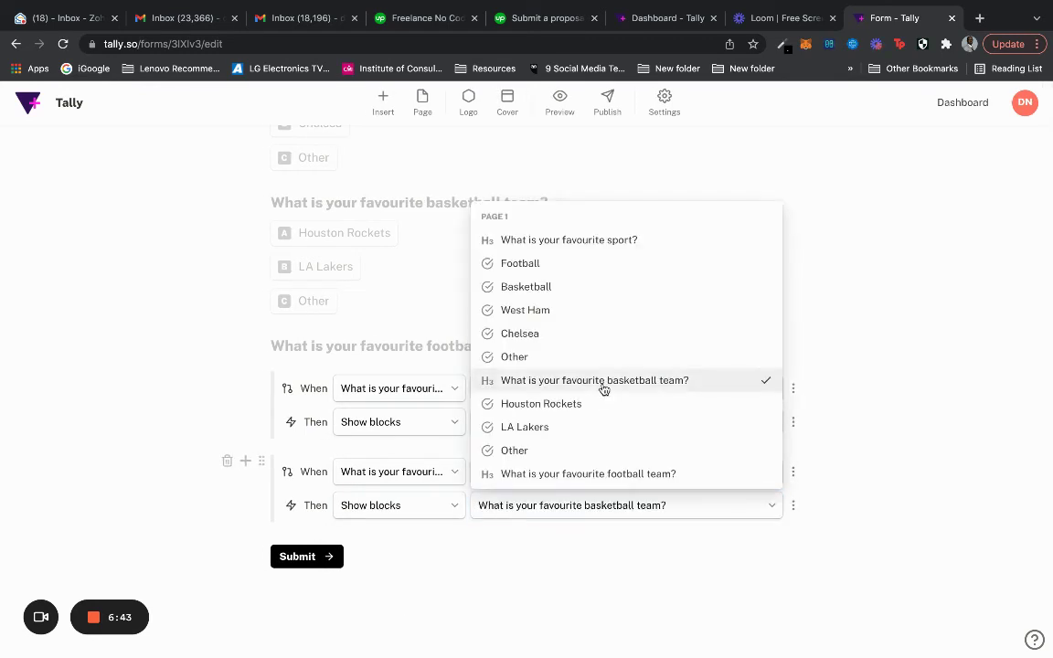
click(662, 407)
click(651, 428)
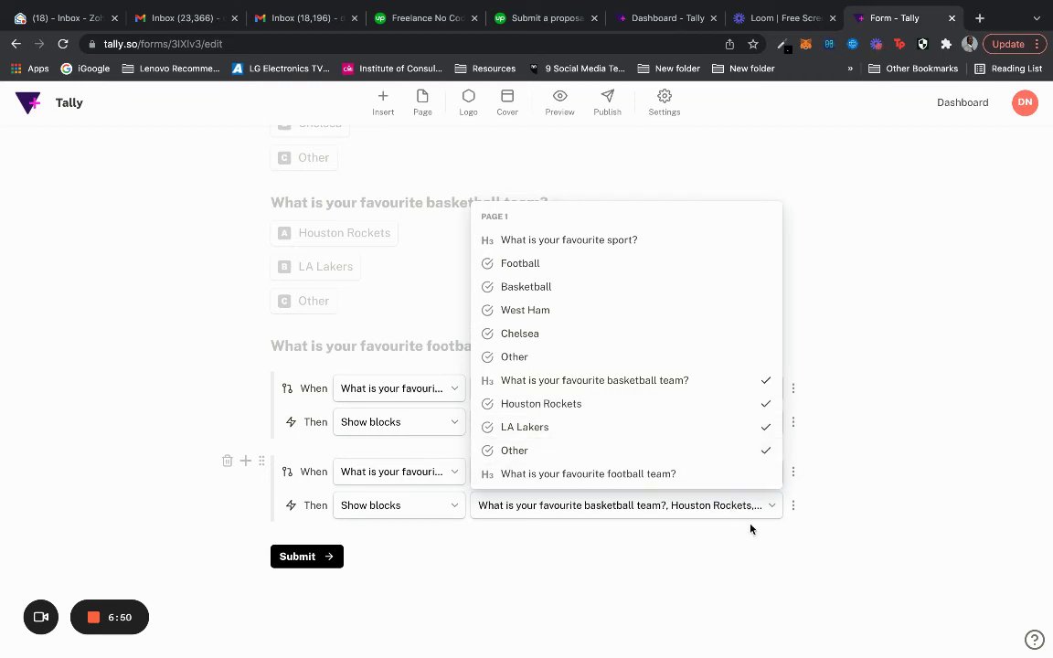
click(799, 534)
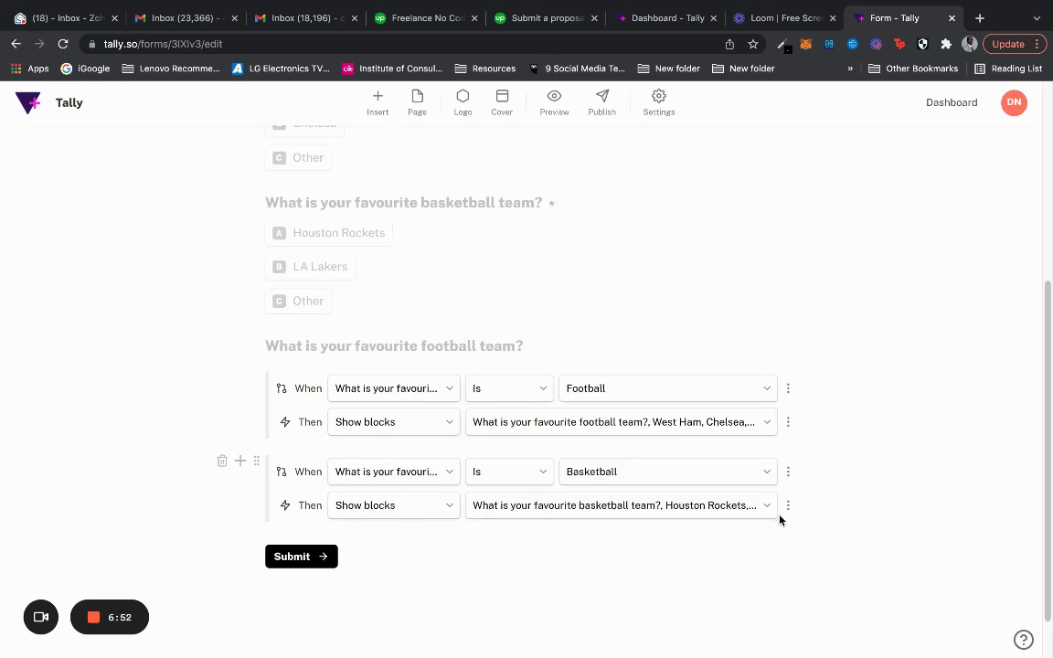
scroll(459, 457, up, 3)
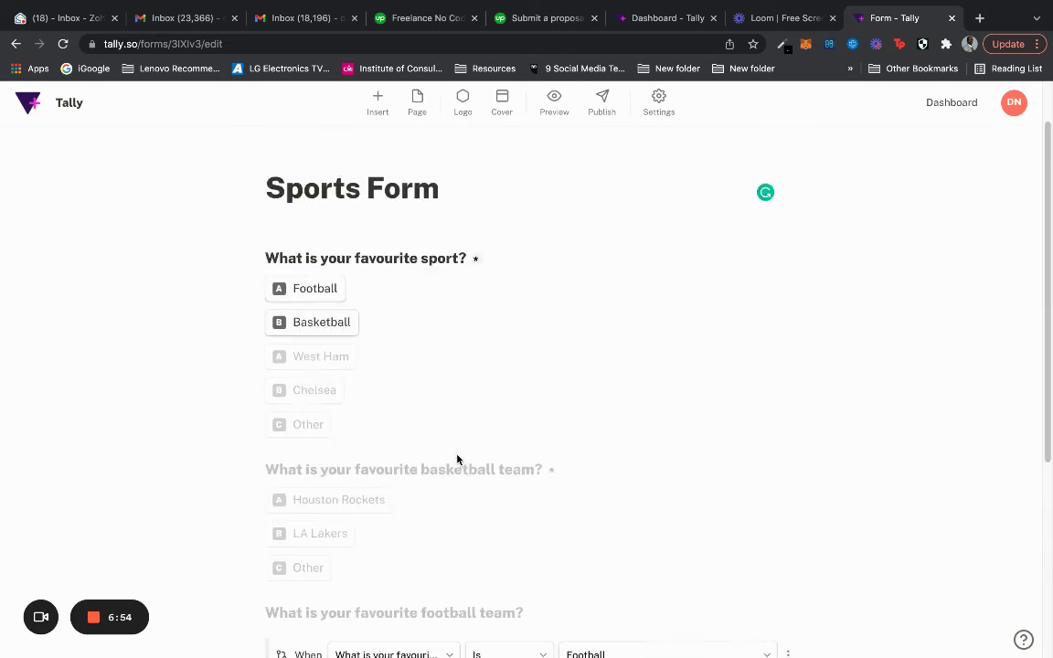
scroll(447, 440, down, 2)
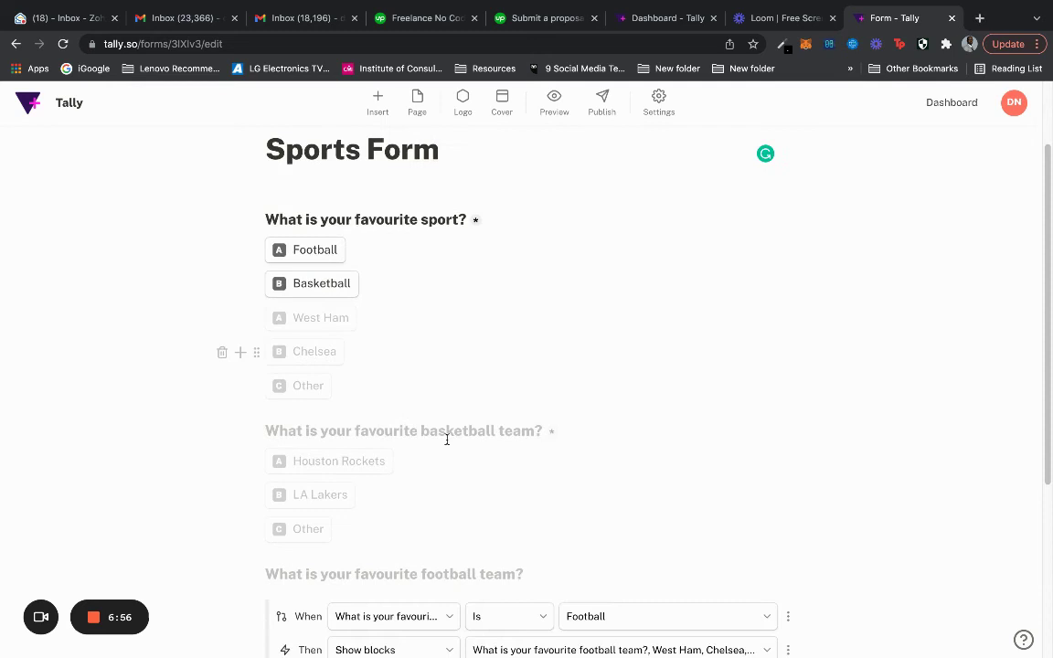
Move the Football and Basketball conditional logic rules directly below the favourite sport question's Basketball option, with the Football rule first.
scroll(446, 440, down, 2)
drag(258, 523, 259, 231)
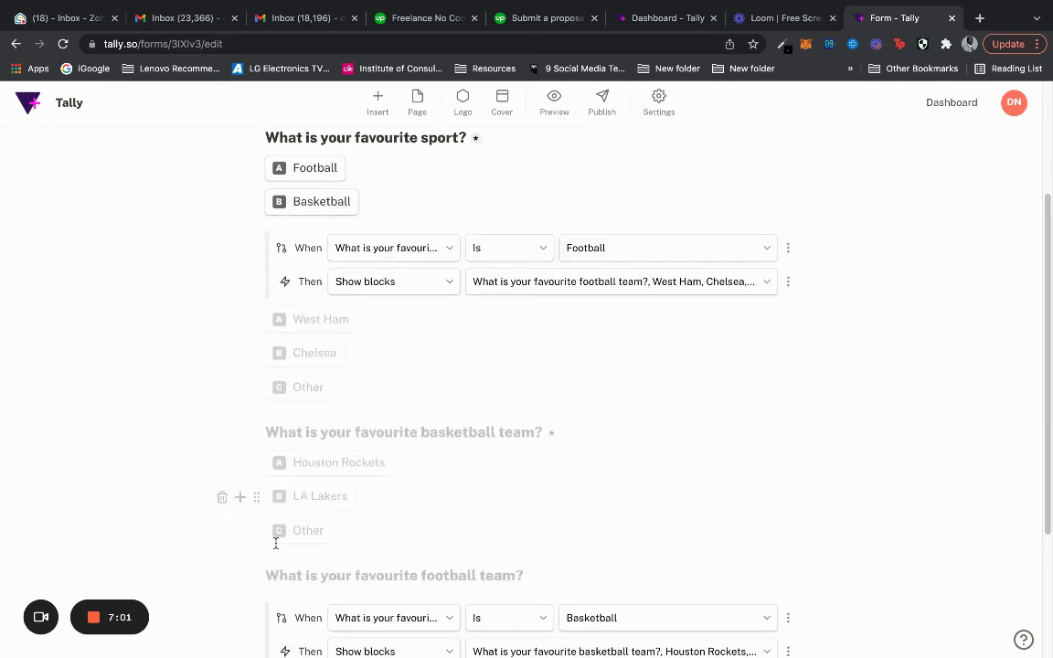
drag(259, 582, 259, 317)
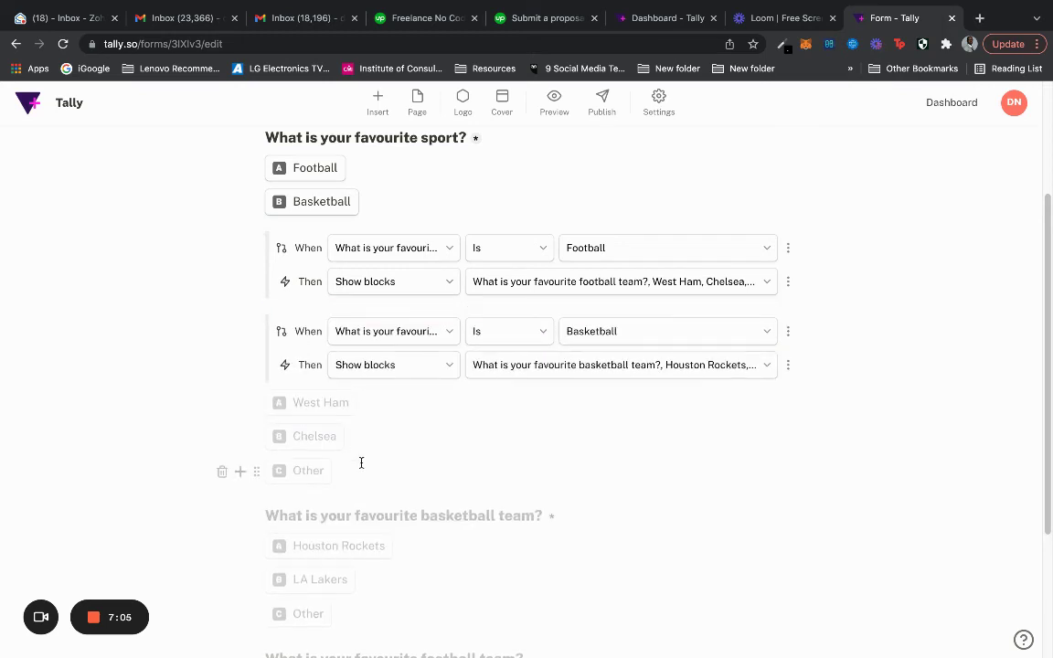
Move the "What is your favourite football team?" question directly above its West Ham option.
scroll(357, 462, down, 5)
drag(256, 456, 243, 209)
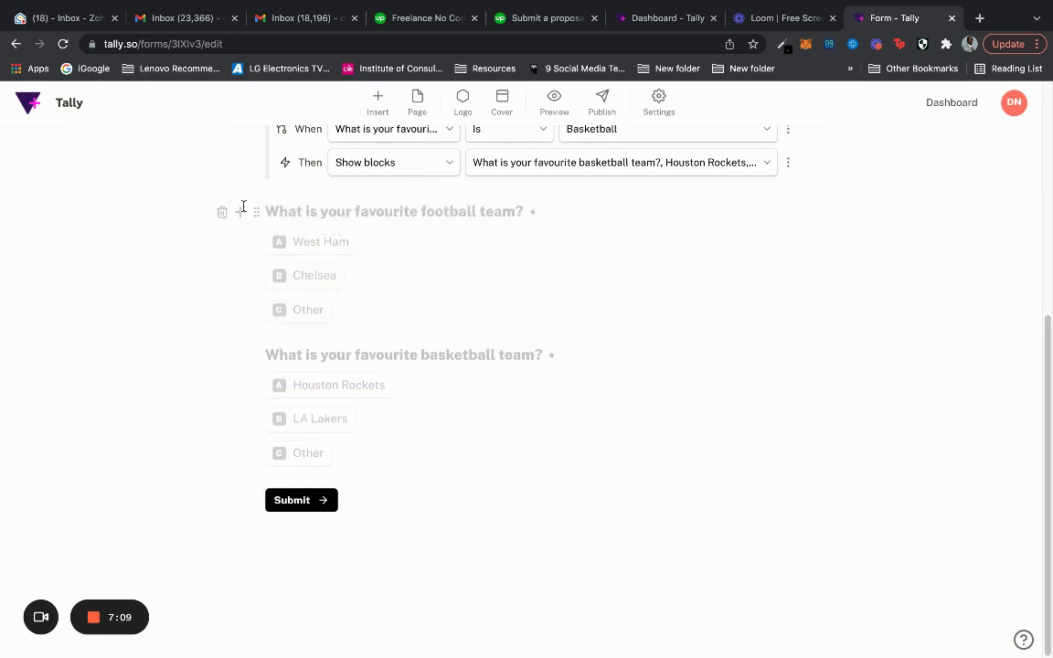
Preview the form, test the Football choice, submit a test response with Basketball and Houston Rockets, and return to the editor.
scroll(276, 290, up, 5)
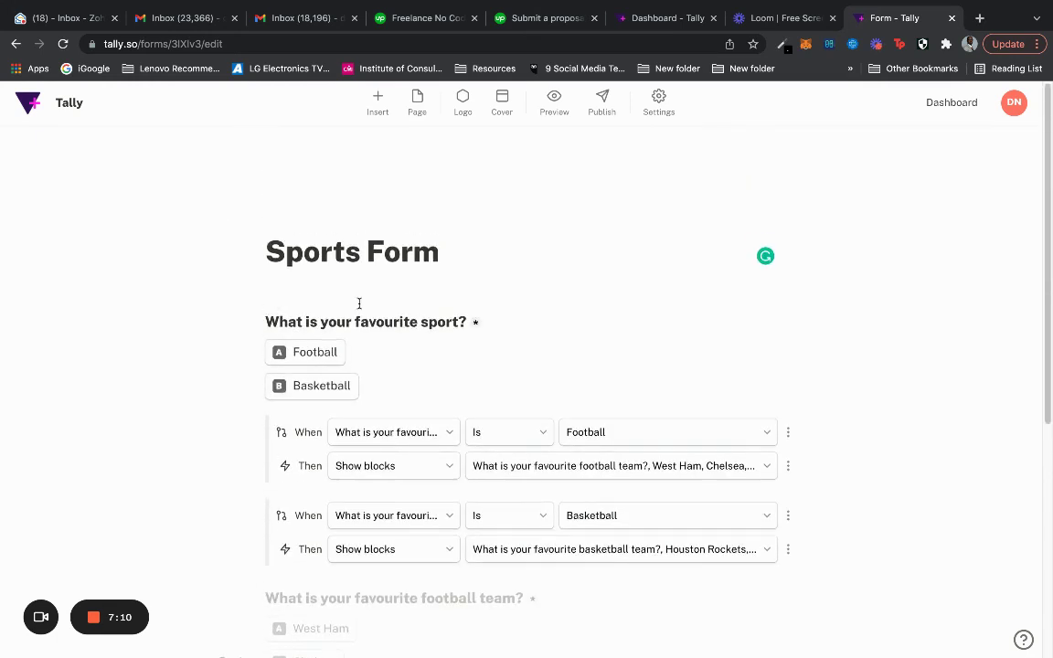
scroll(370, 363, down, 3)
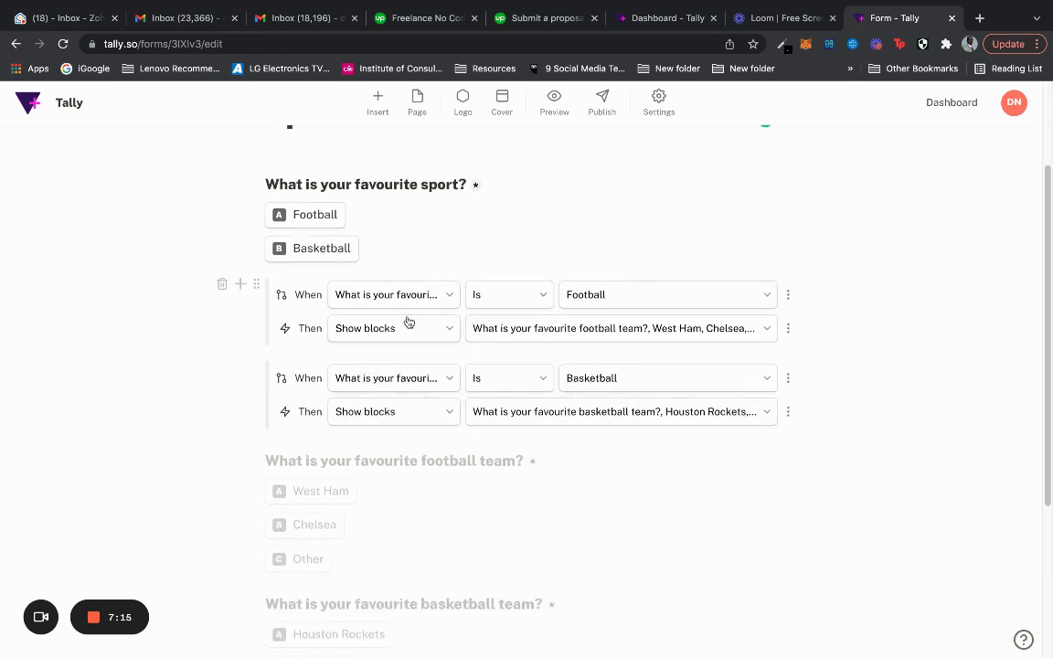
scroll(407, 320, down, 4)
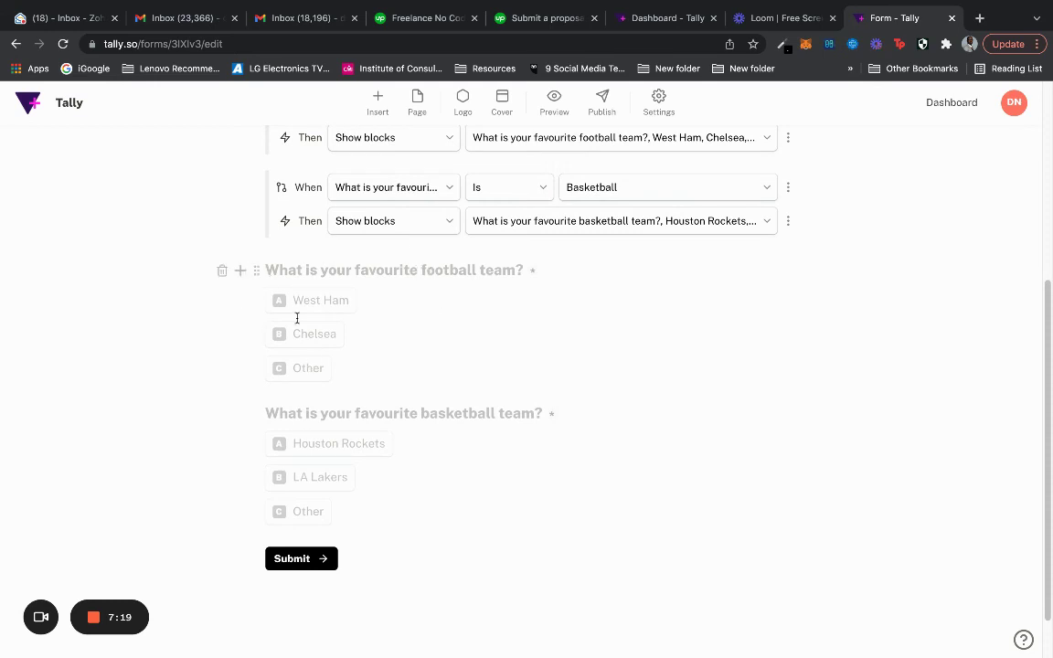
scroll(370, 549, up, 5)
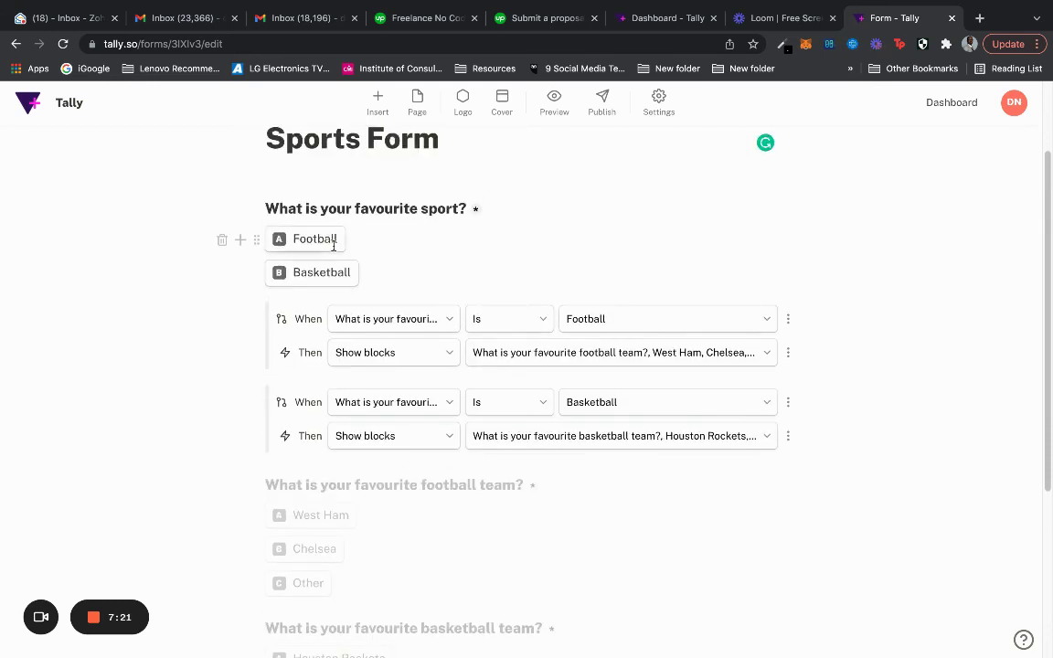
click(551, 107)
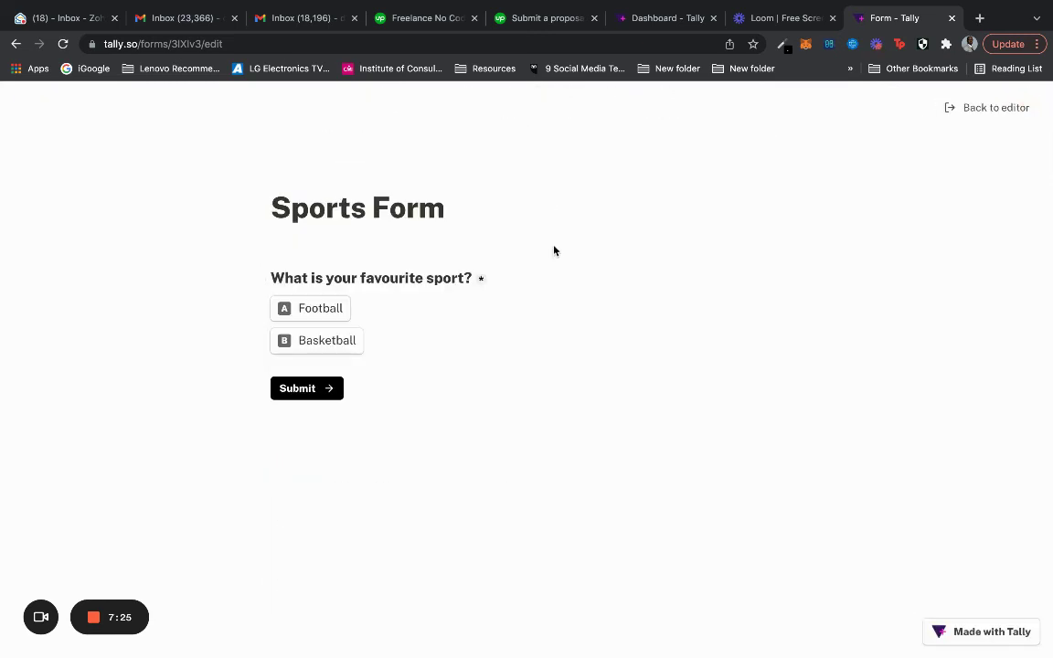
click(329, 311)
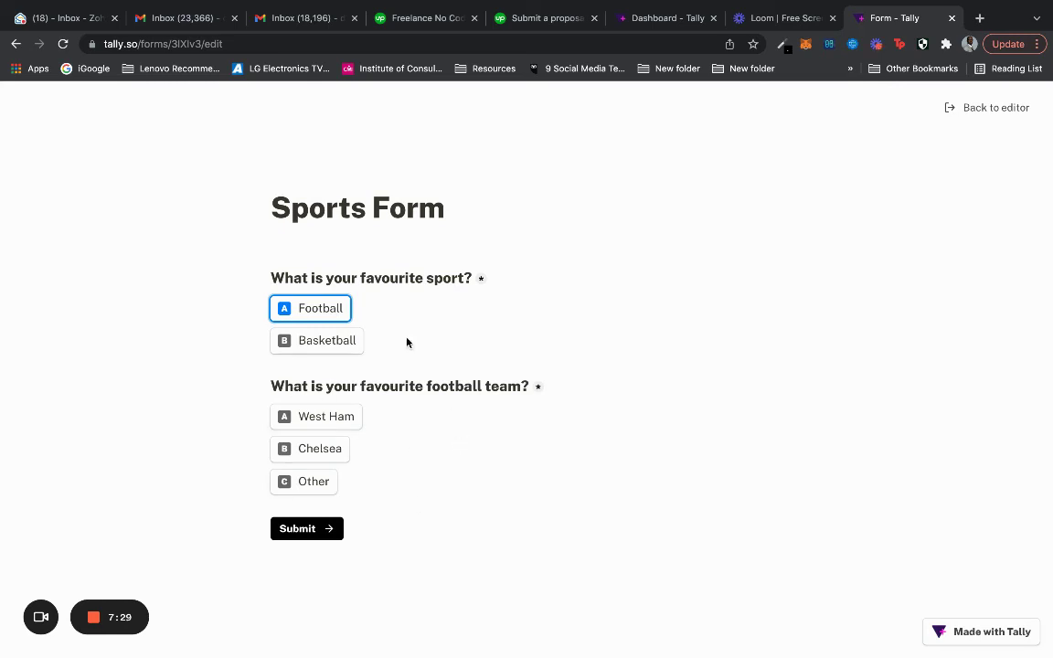
click(333, 342)
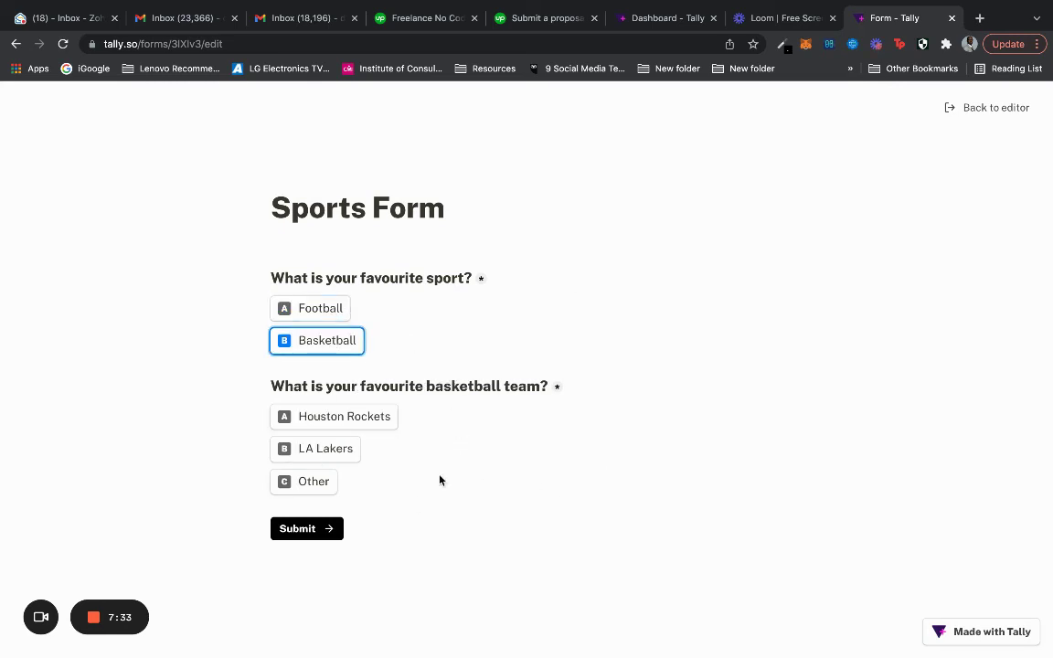
click(346, 416)
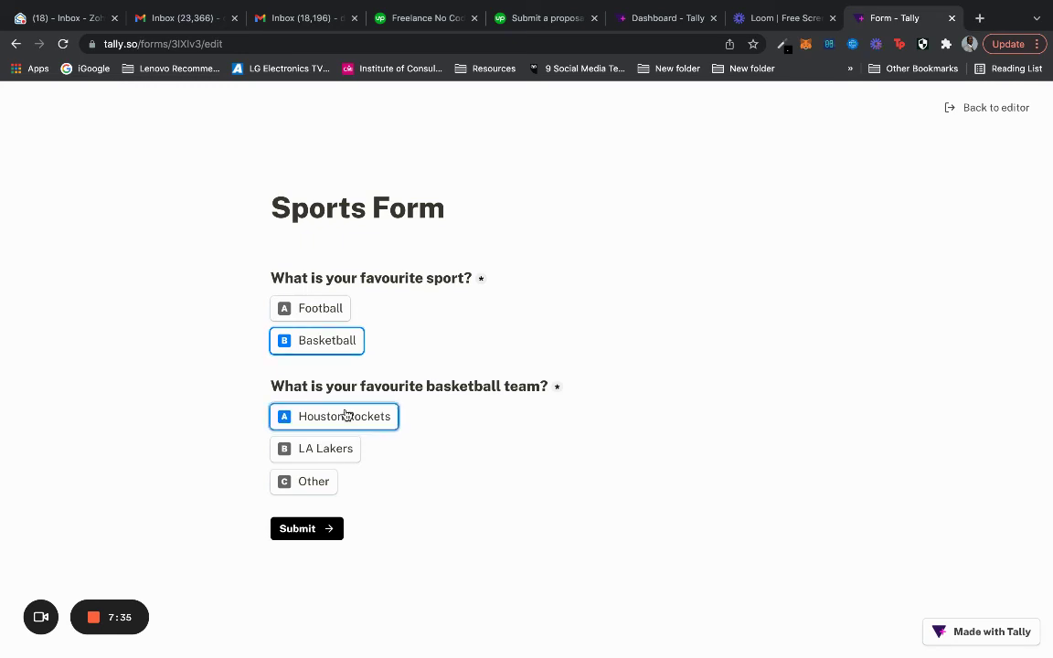
click(320, 528)
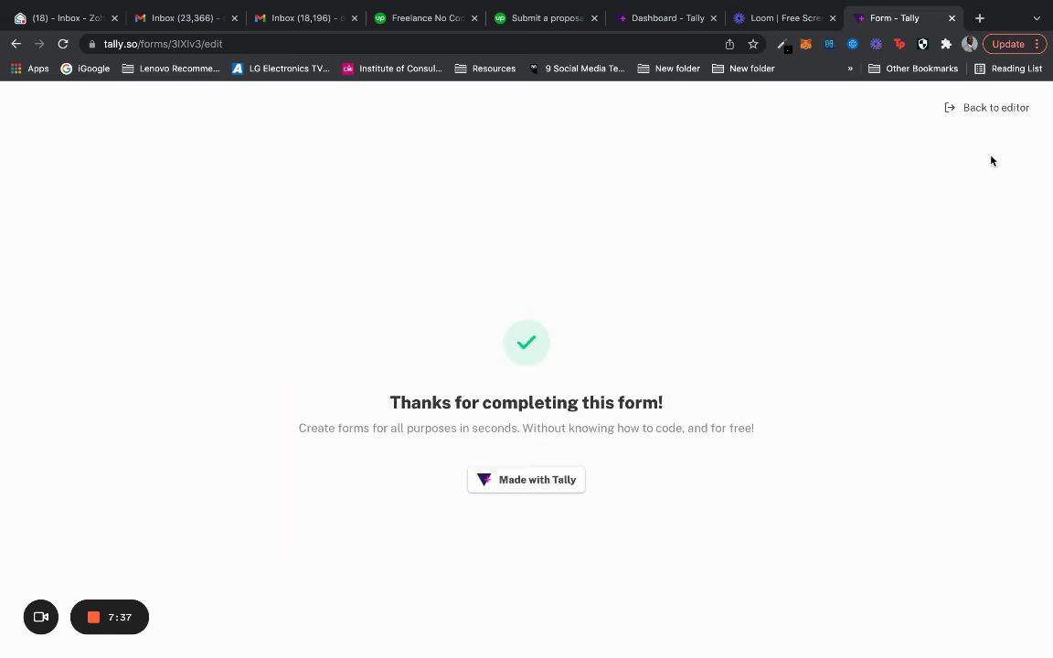
click(983, 107)
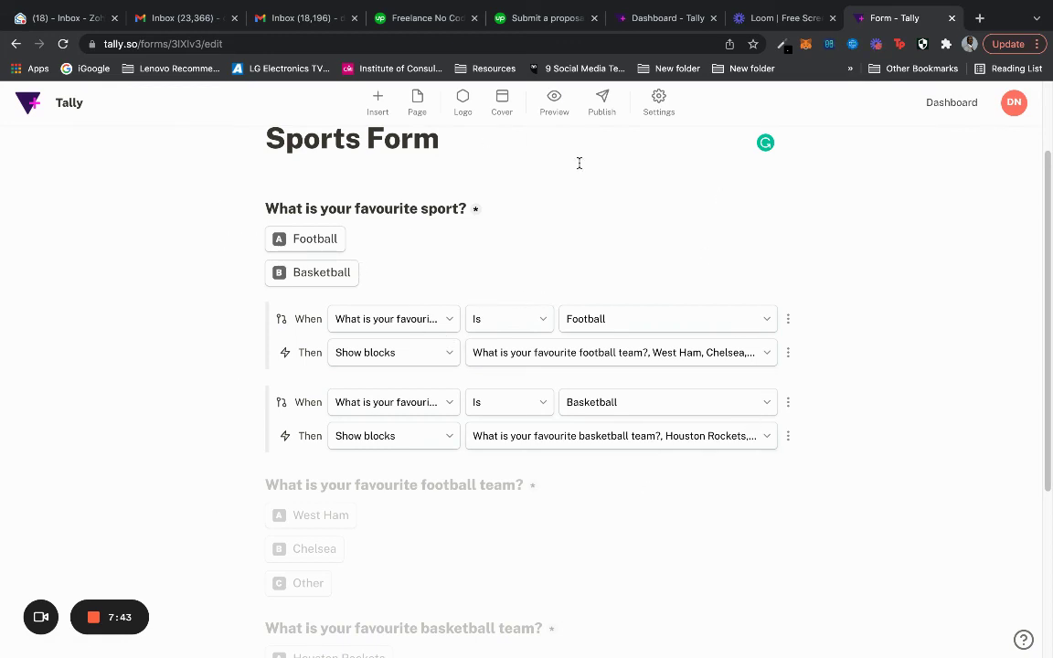
Publish the Sports Form and copy its share link.
click(602, 103)
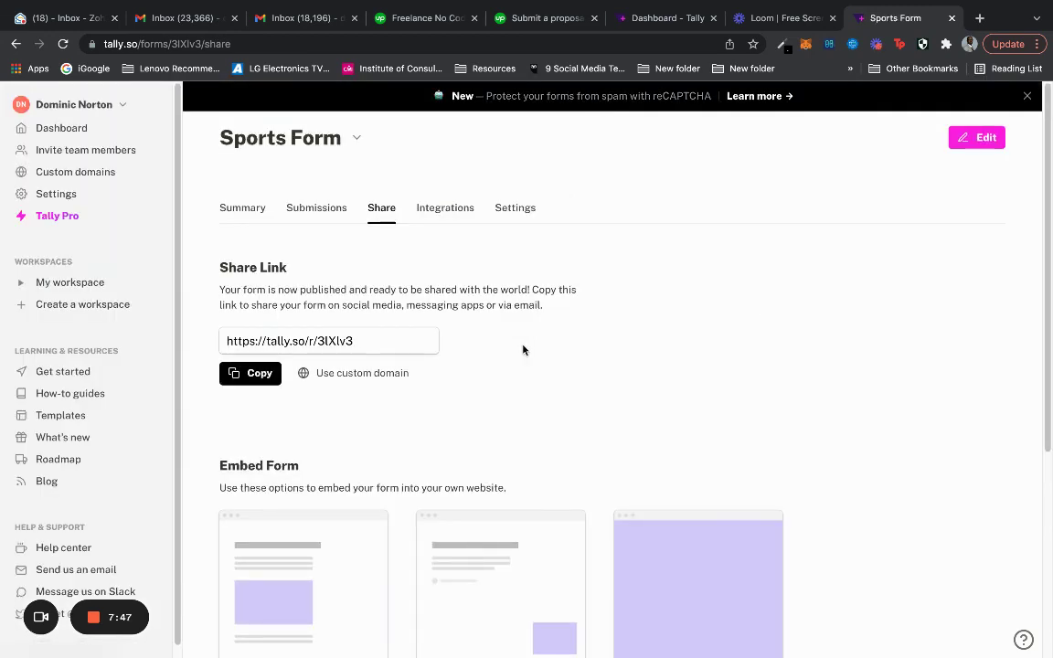
click(249, 379)
scroll(445, 344, down, 1)
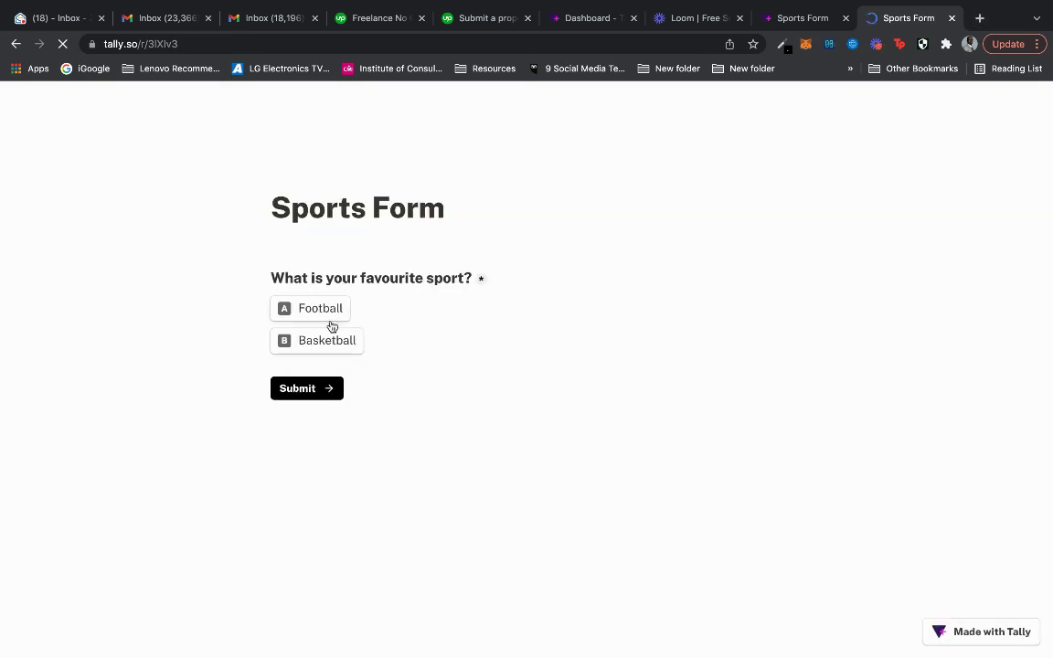
Fill in the published Sports Form with Football and West Ham, and submit the response.
click(335, 308)
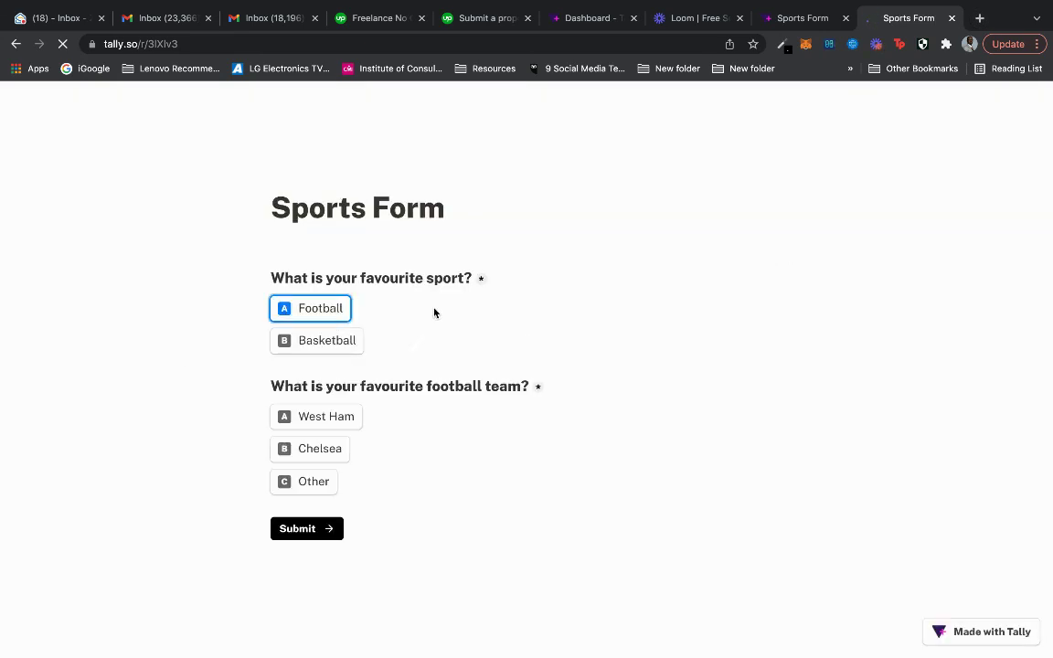
click(337, 420)
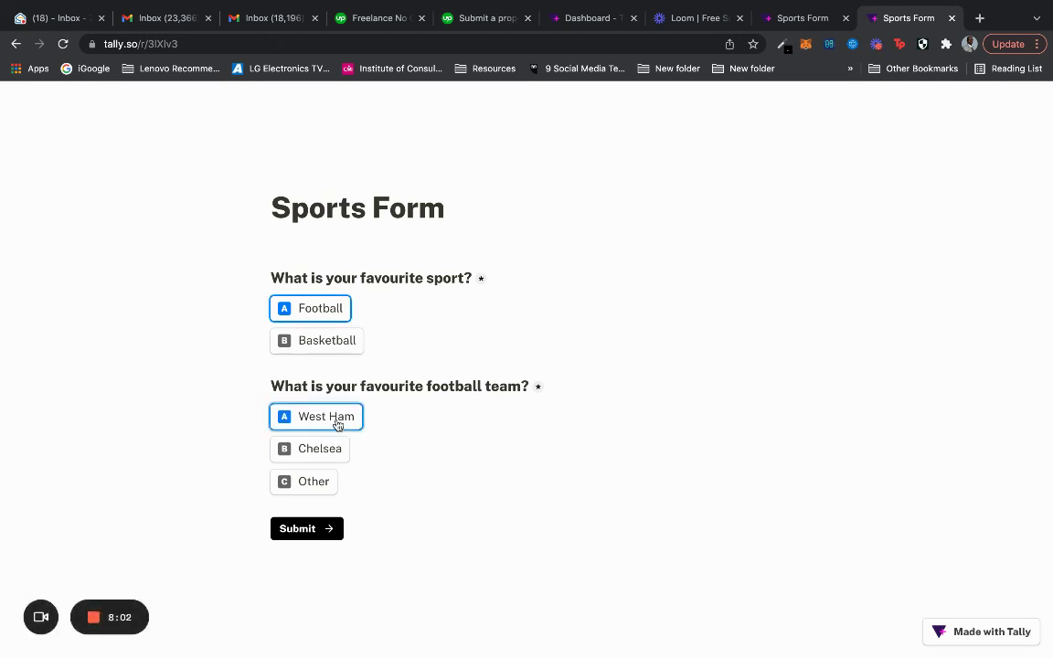
click(325, 538)
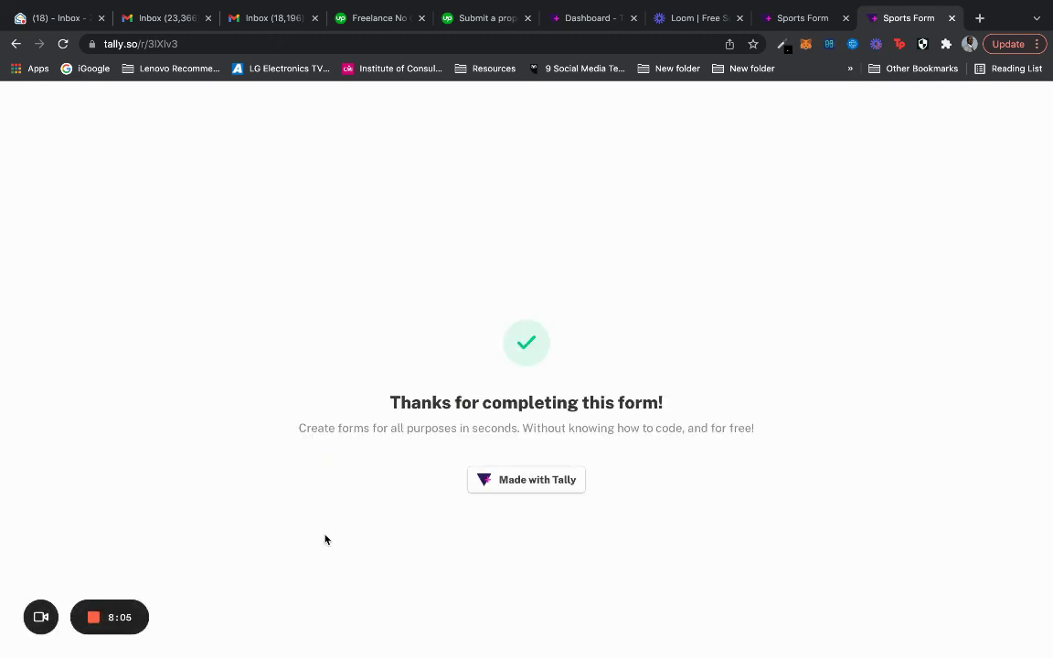